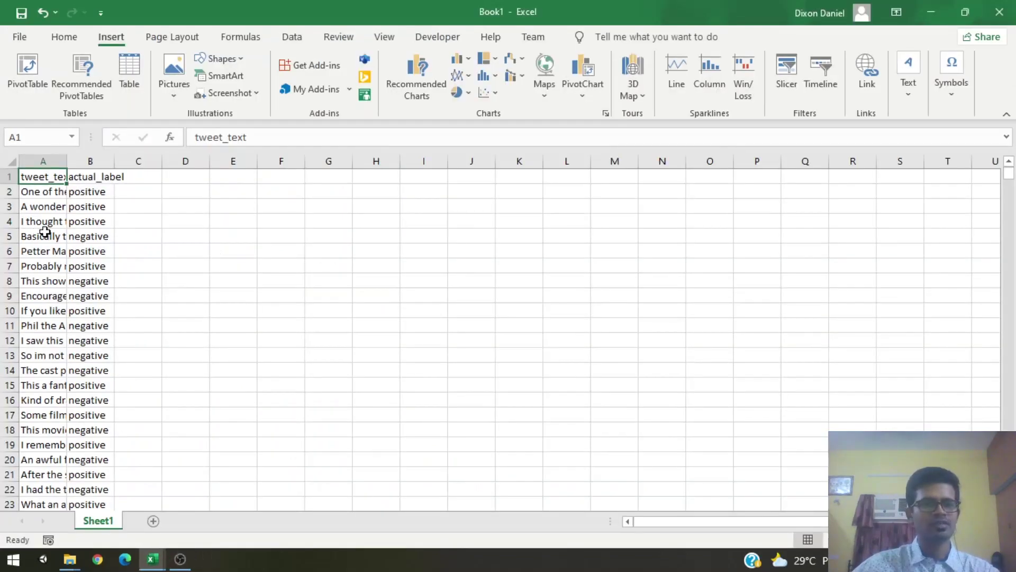
Step: Look through the review texts in the tweet_text column
click(45, 231)
click(38, 171)
click(42, 217)
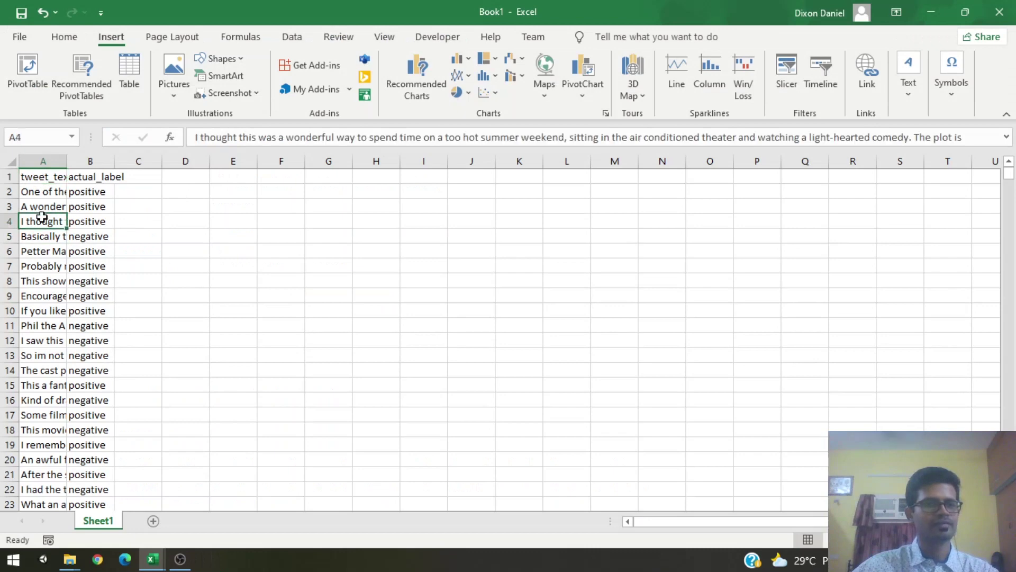
click(41, 201)
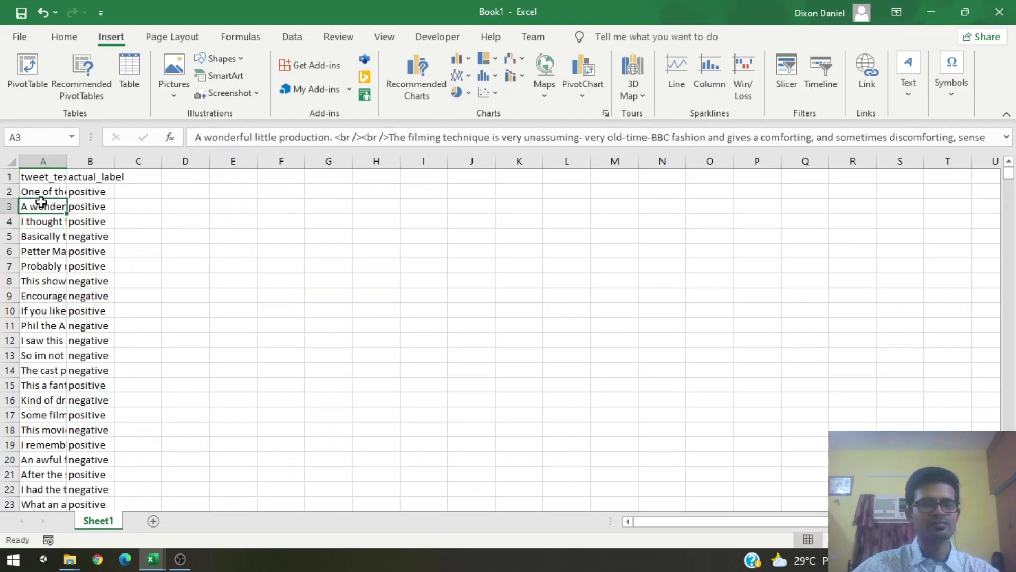
click(48, 238)
click(52, 293)
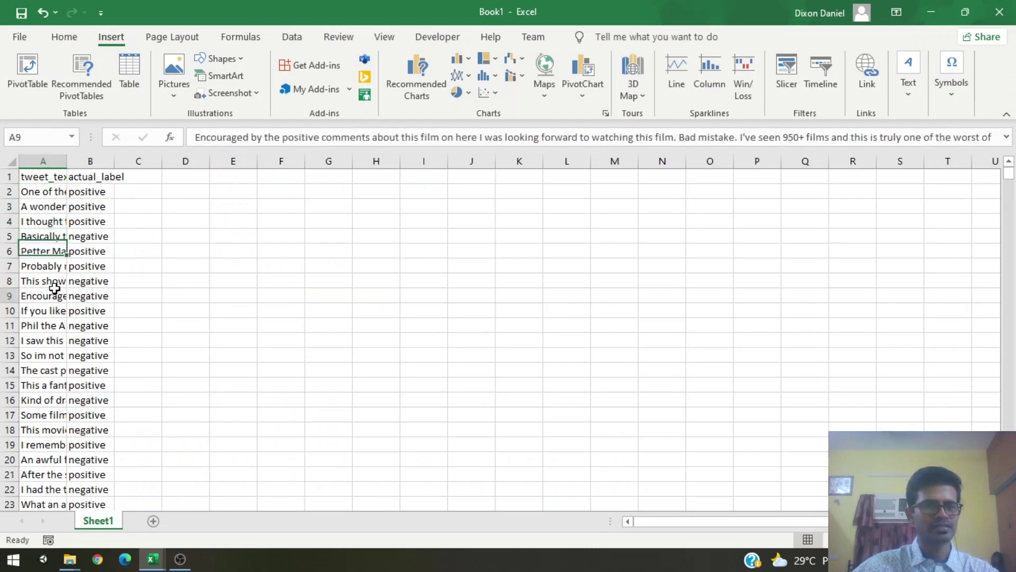
click(56, 194)
click(55, 221)
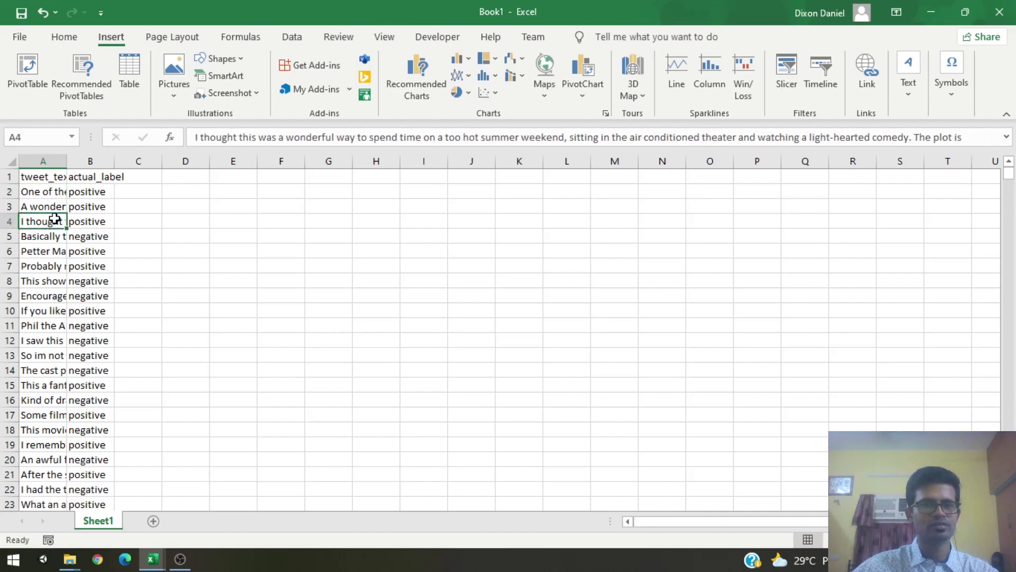
click(56, 267)
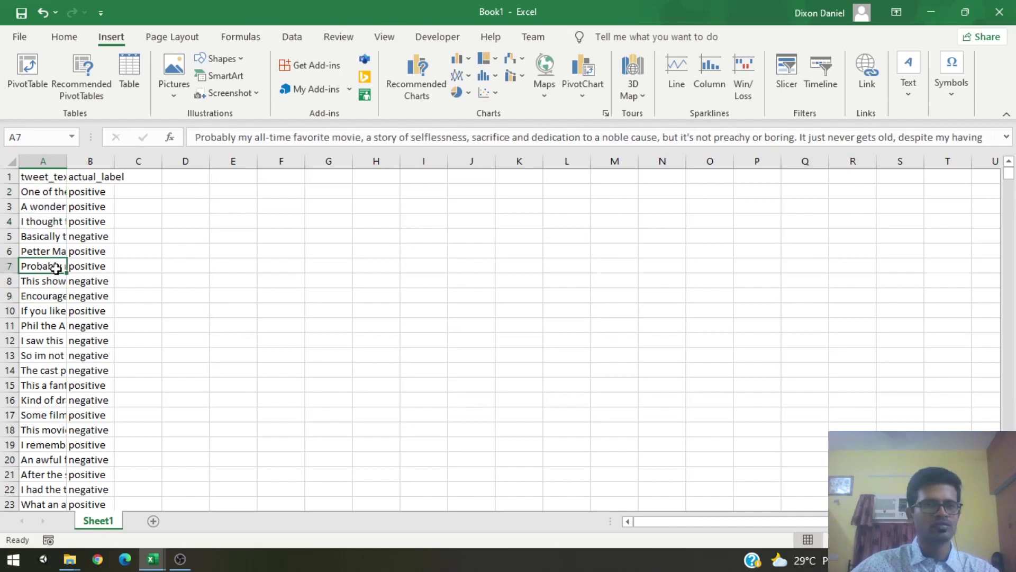
click(50, 221)
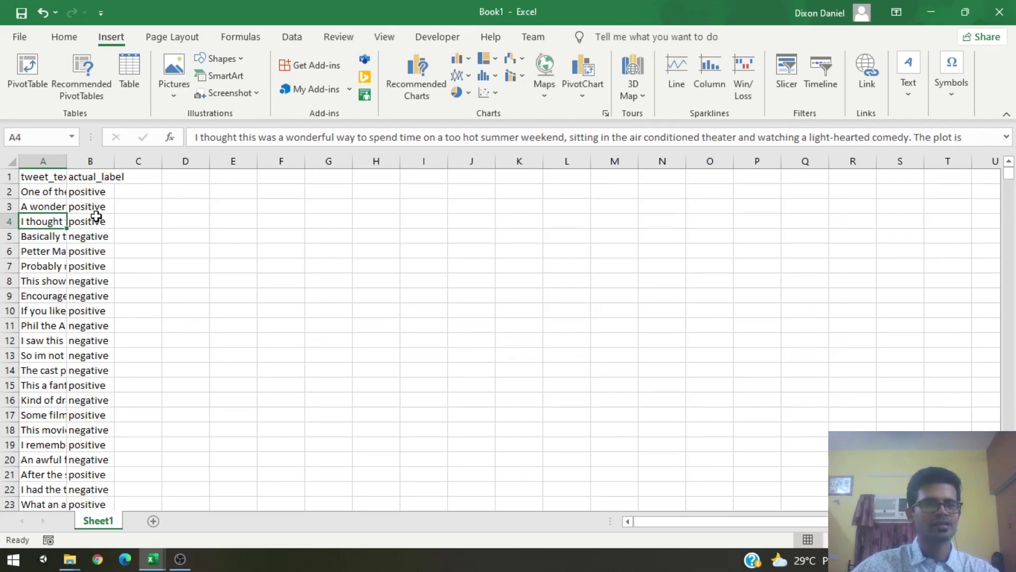
Step: Compare the actual_label values in column B with the matching review texts in column A
click(90, 197)
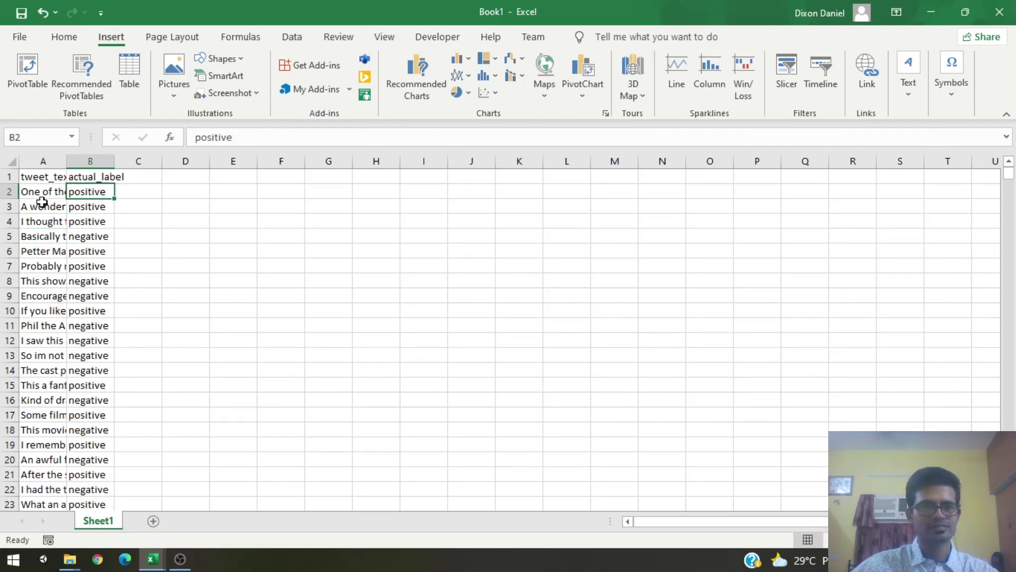
click(43, 198)
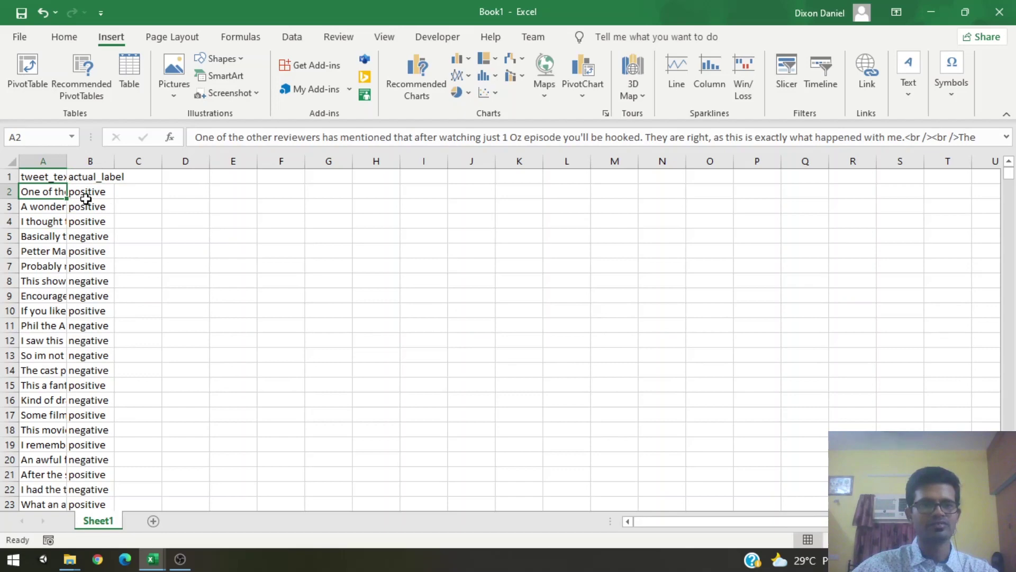
click(51, 239)
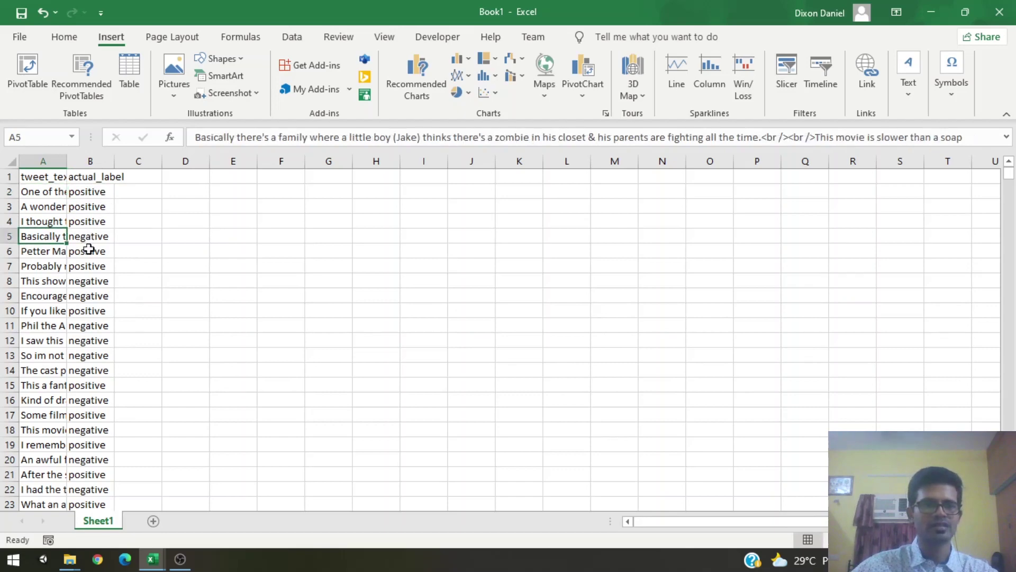
drag(91, 191, 85, 309)
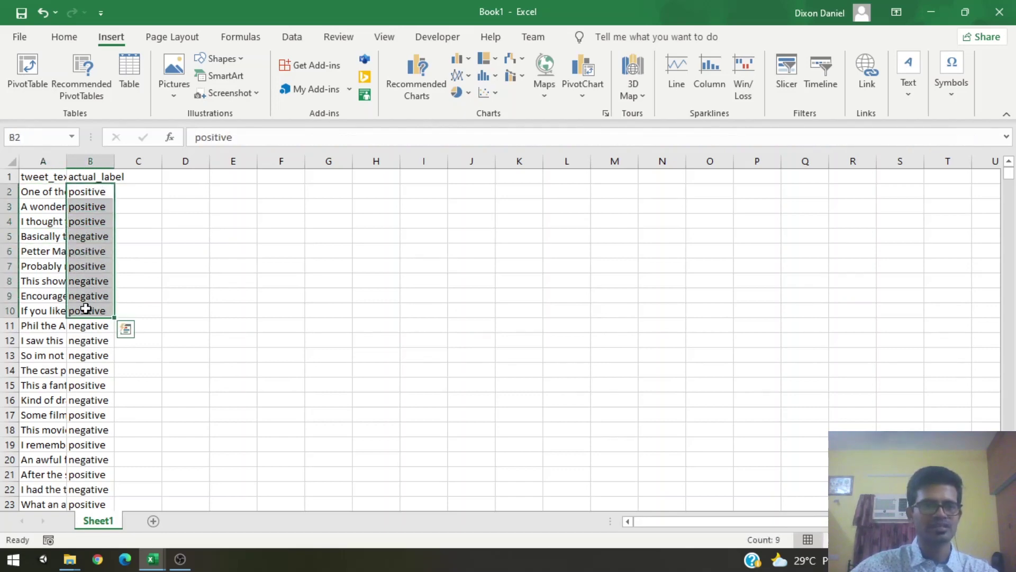
click(33, 193)
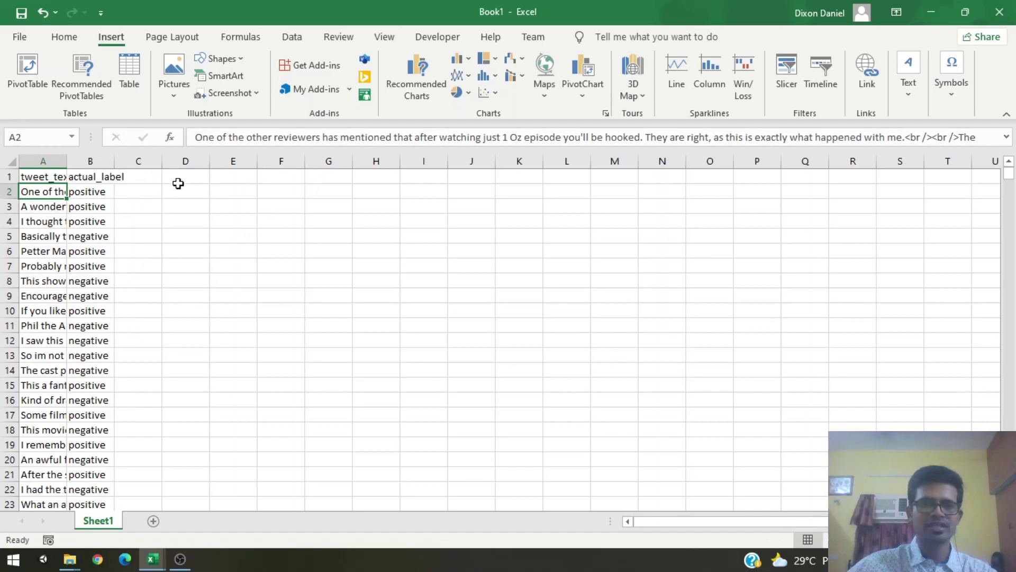
click(150, 177)
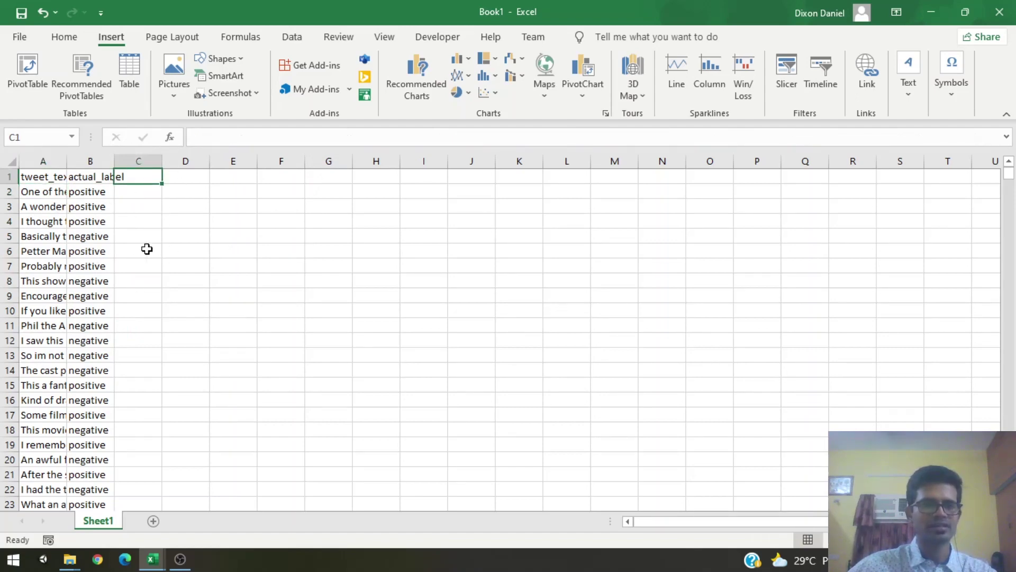
click(24, 209)
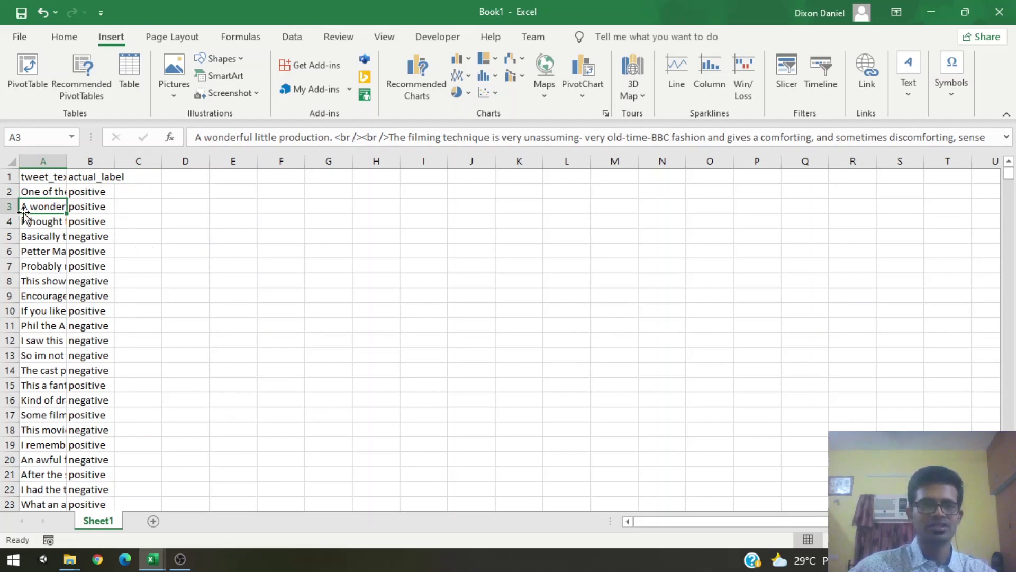
click(42, 191)
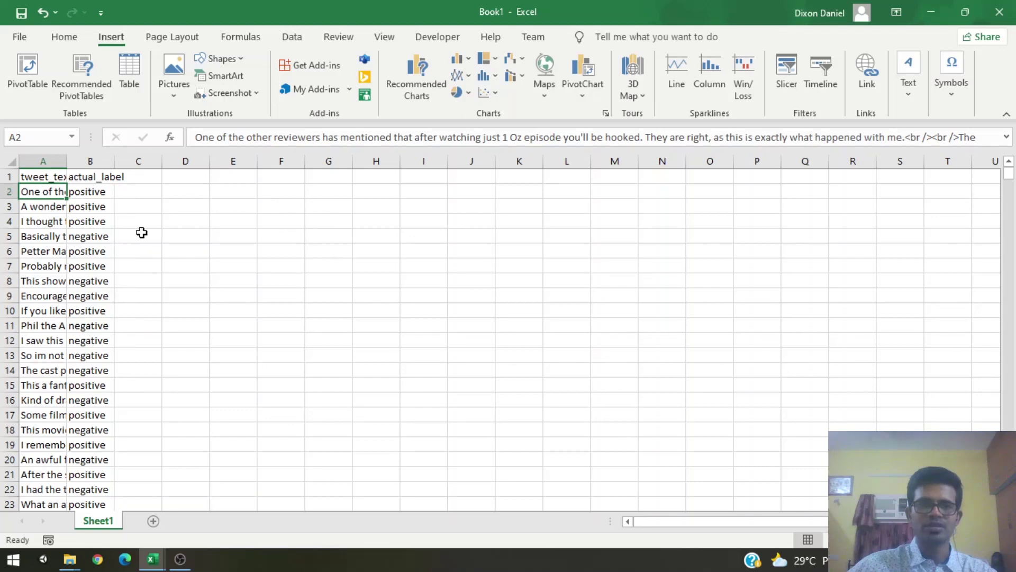
click(48, 249)
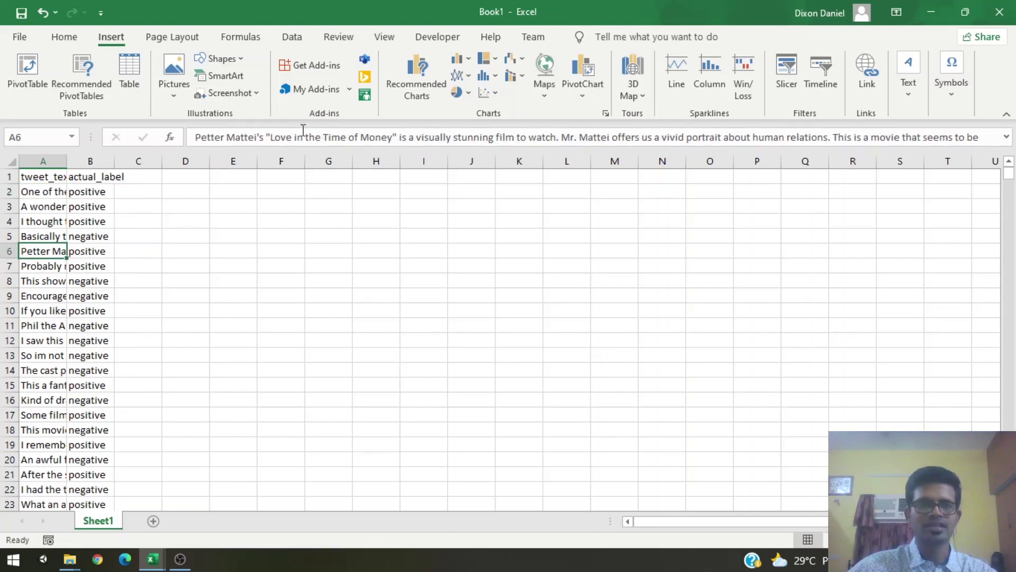
Step: Search the Office Add-ins store for "Azure machine" and add the Azure Machine Learning add-in to the workbook
click(349, 90)
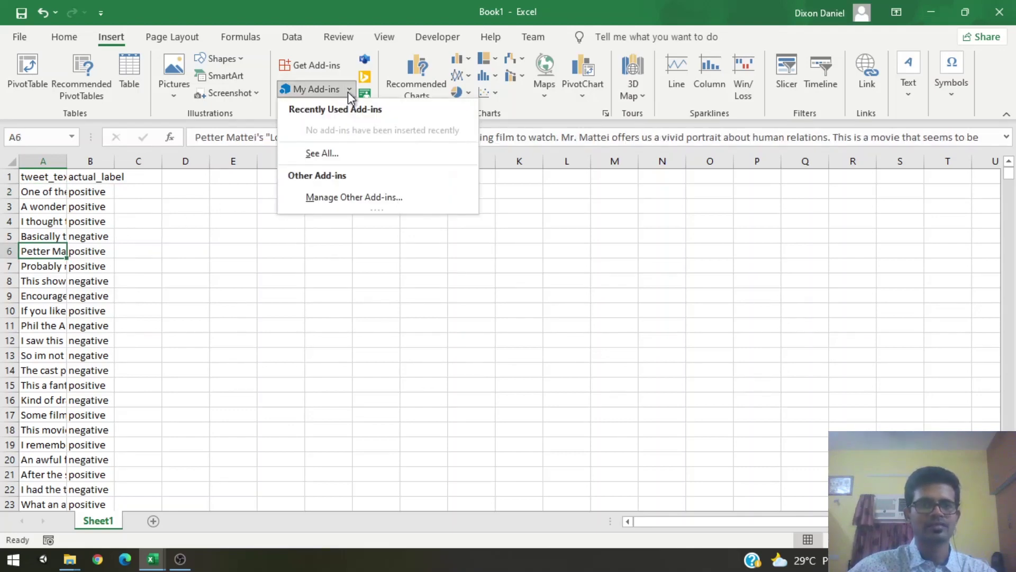
click(337, 155)
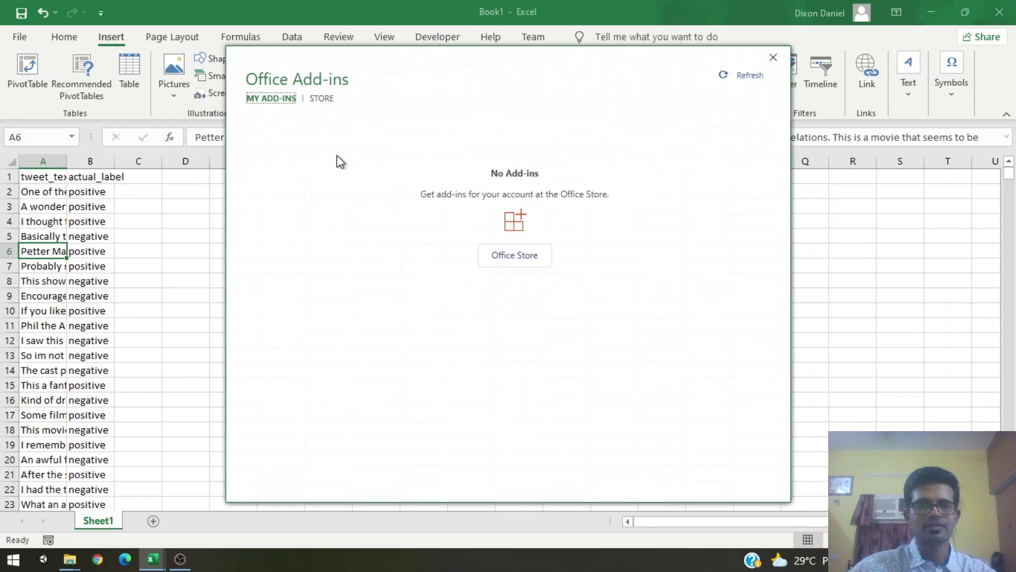
click(324, 99)
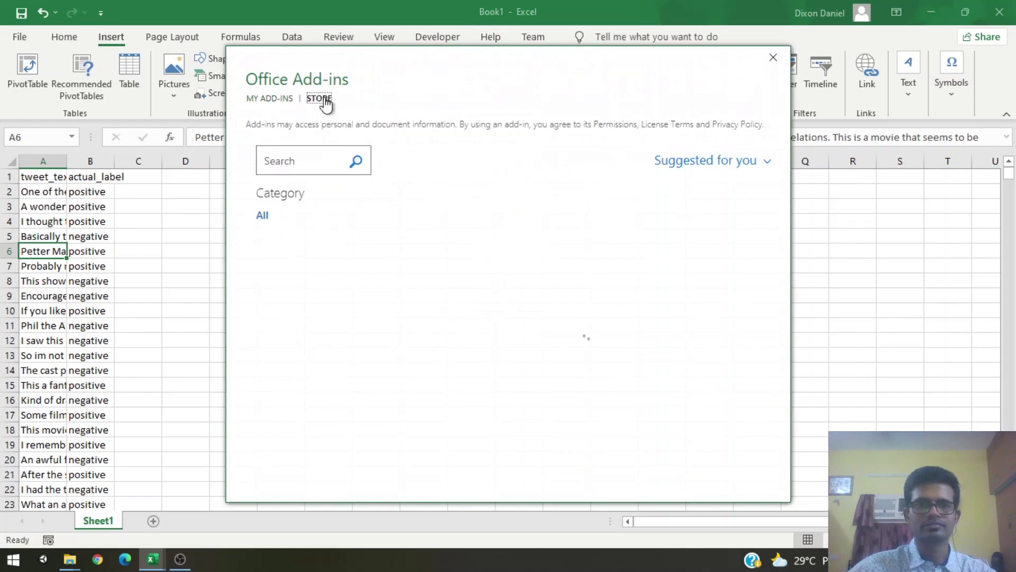
click(298, 159)
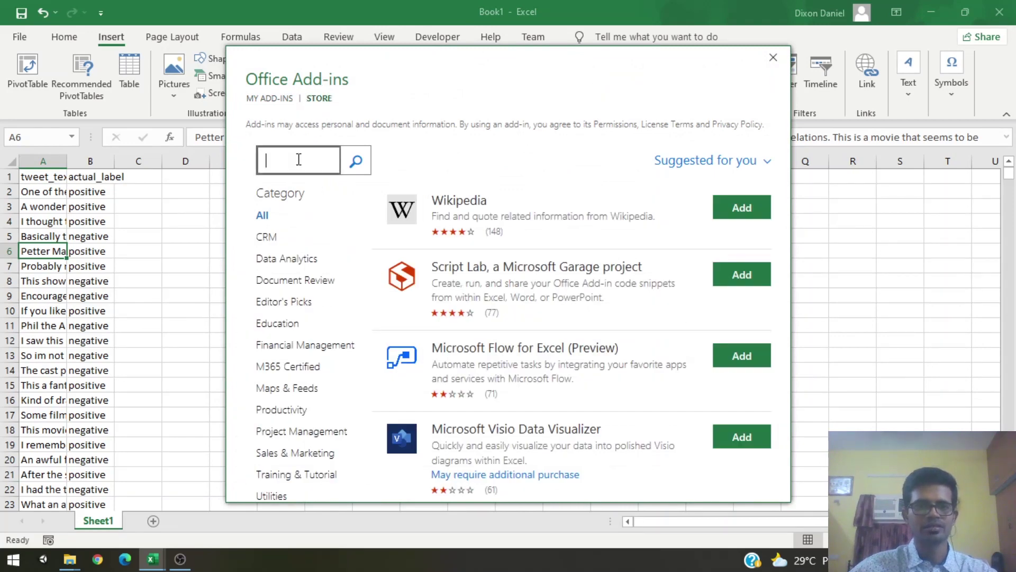
text(Azure )
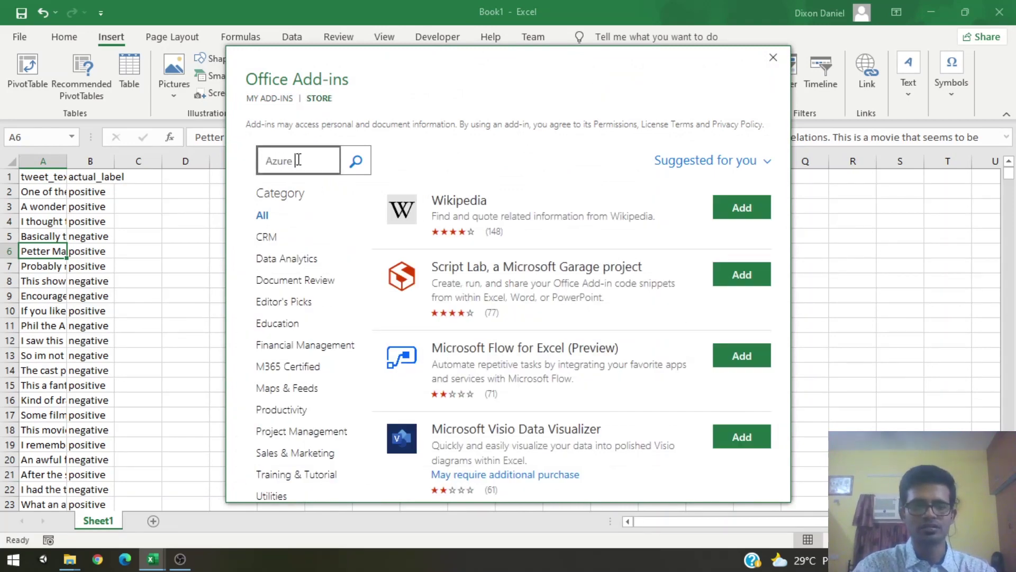
text(machine)
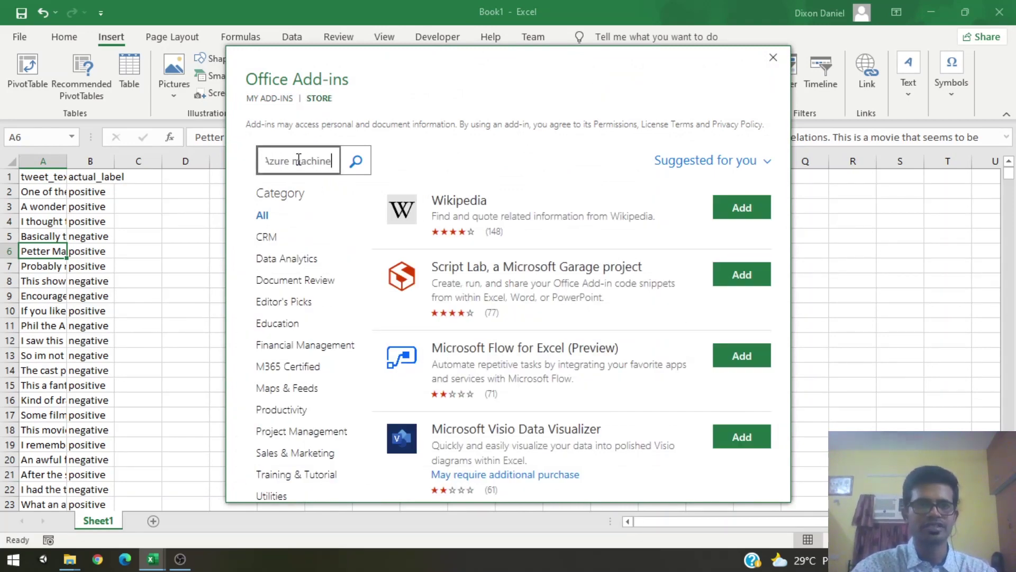
key(Return)
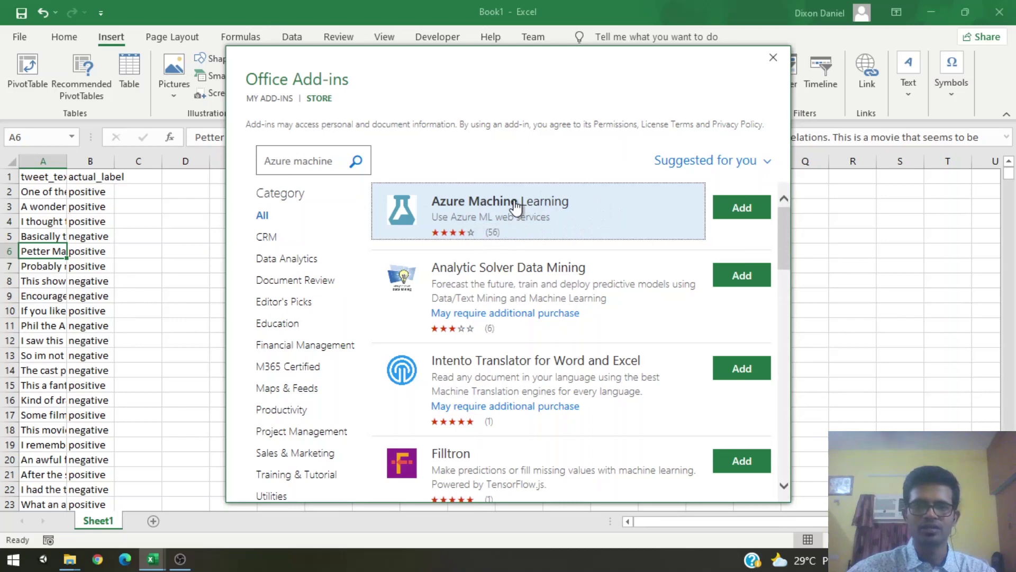
click(748, 210)
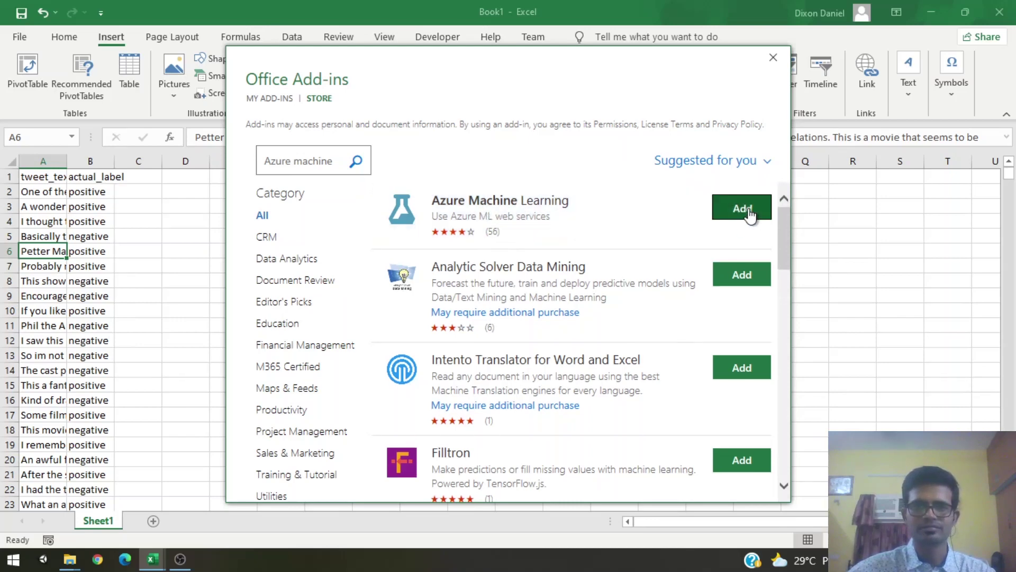
click(651, 316)
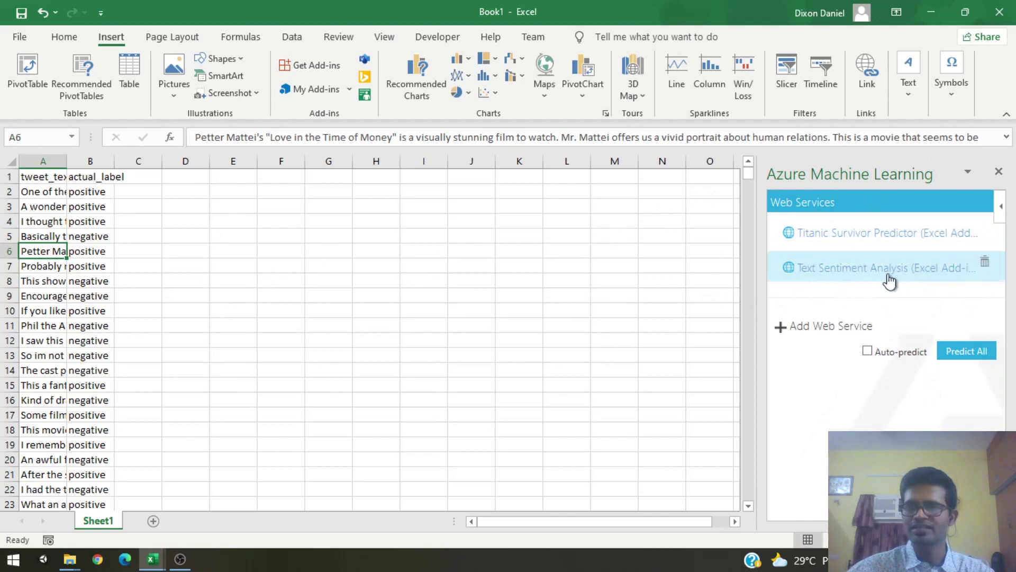
Step: Open the Text Sentiment Analysis web service and view its schema, expanding the tweet_text input
click(861, 270)
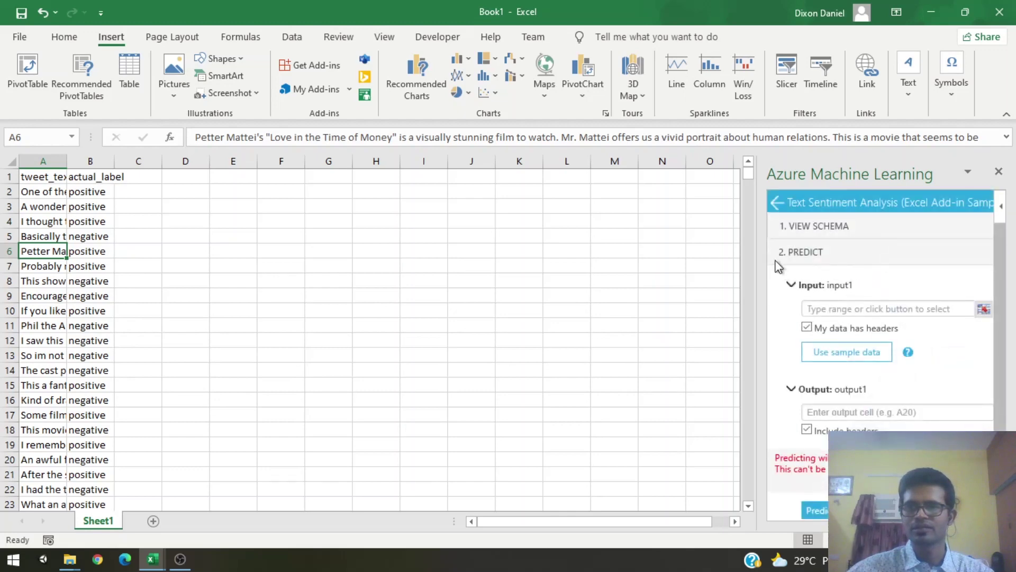
click(784, 228)
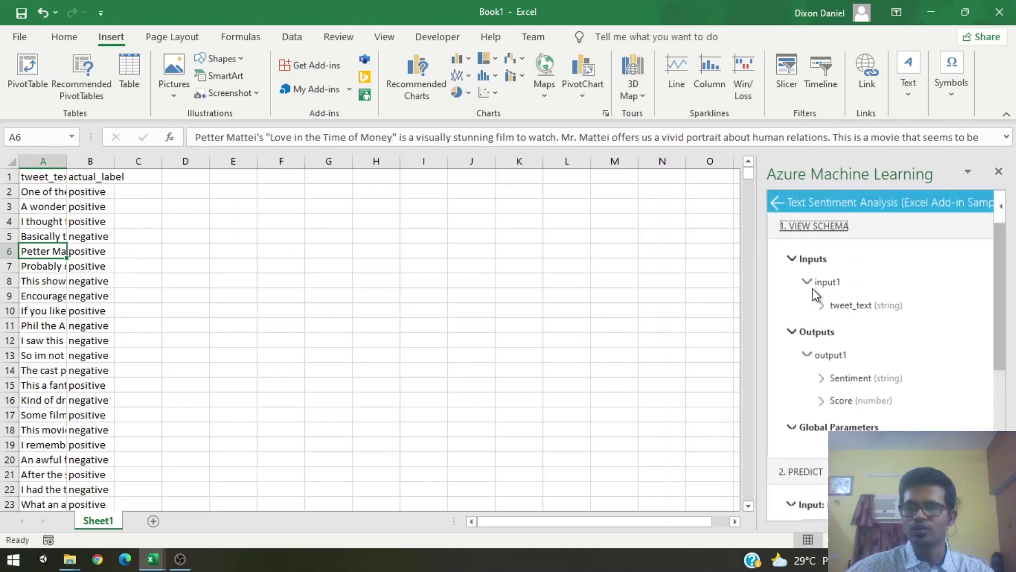
drag(831, 306, 854, 307)
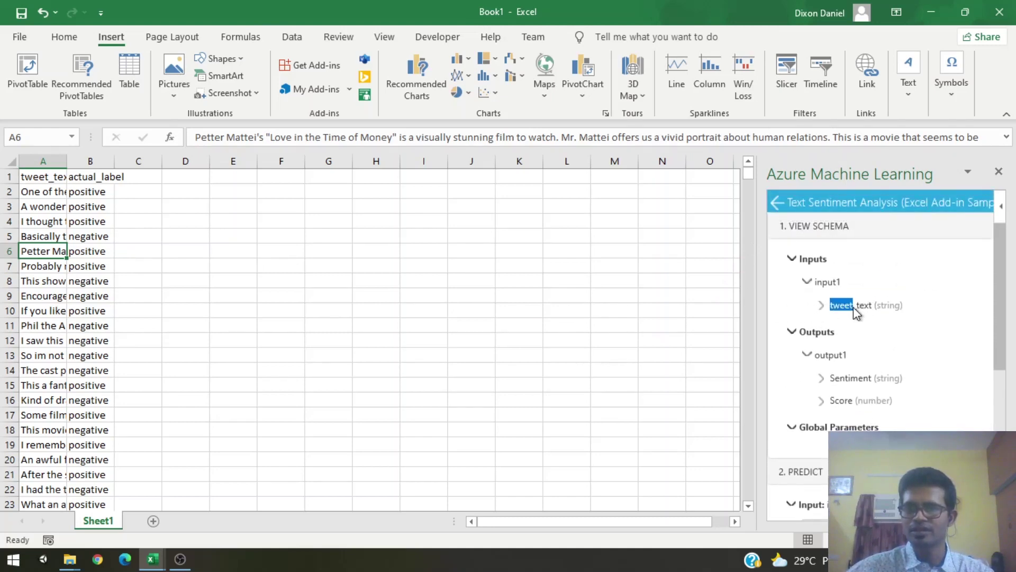
drag(830, 411, 891, 430)
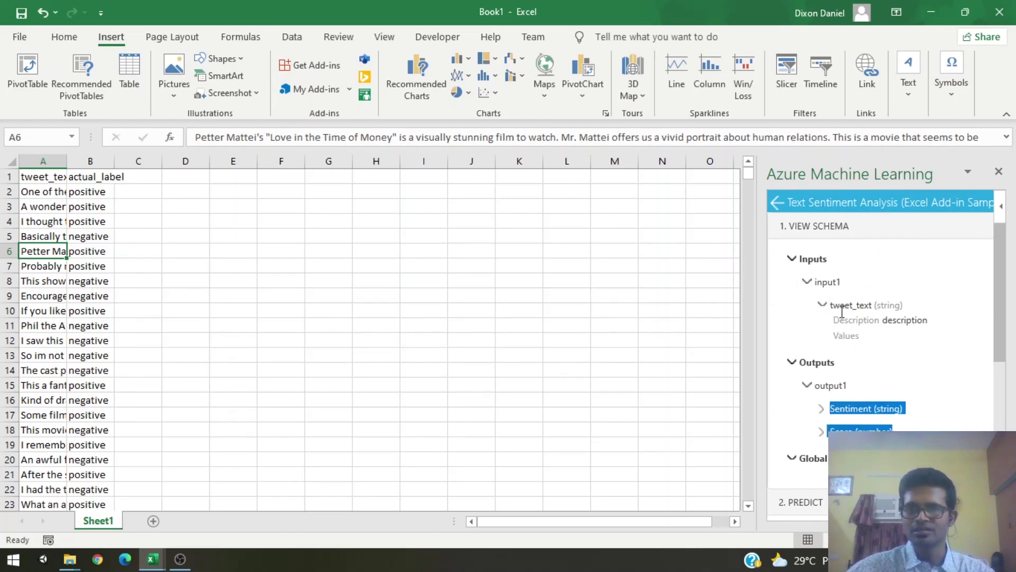
drag(830, 306, 877, 310)
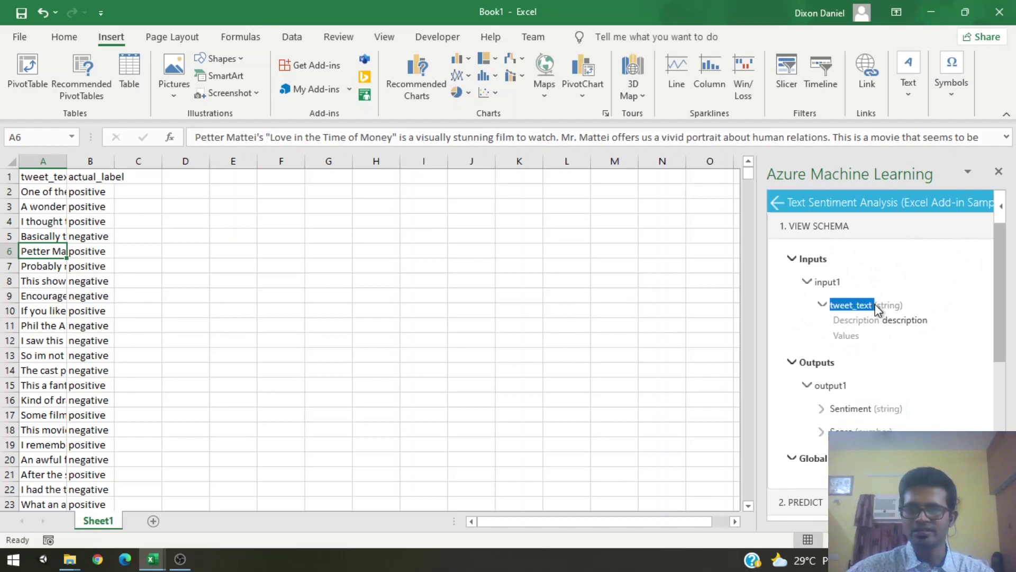
Step: Check the header and texts of column A against the schema's tweet_text input, and review the Sentiment and Score outputs
click(42, 208)
click(42, 176)
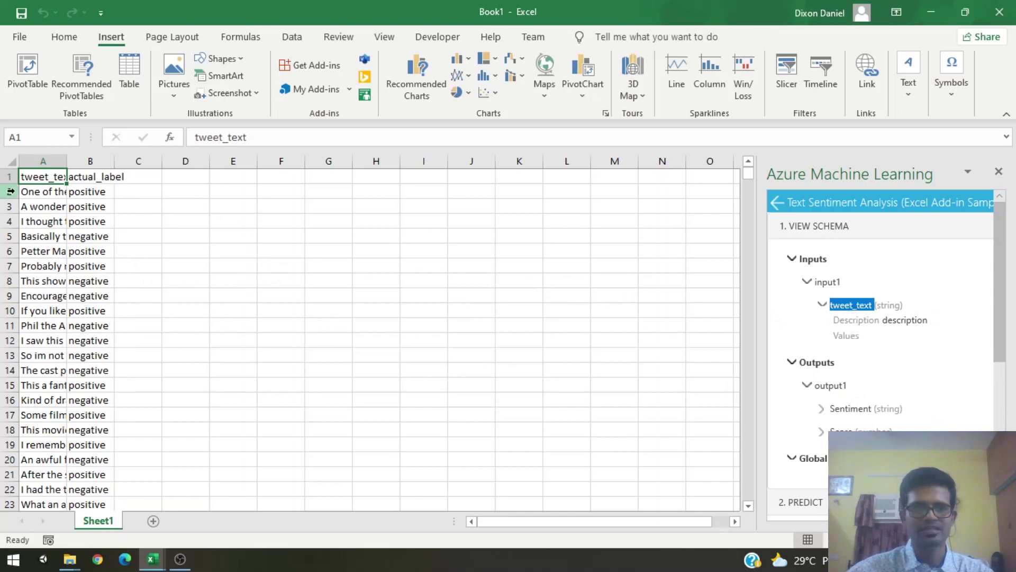
click(50, 195)
click(49, 178)
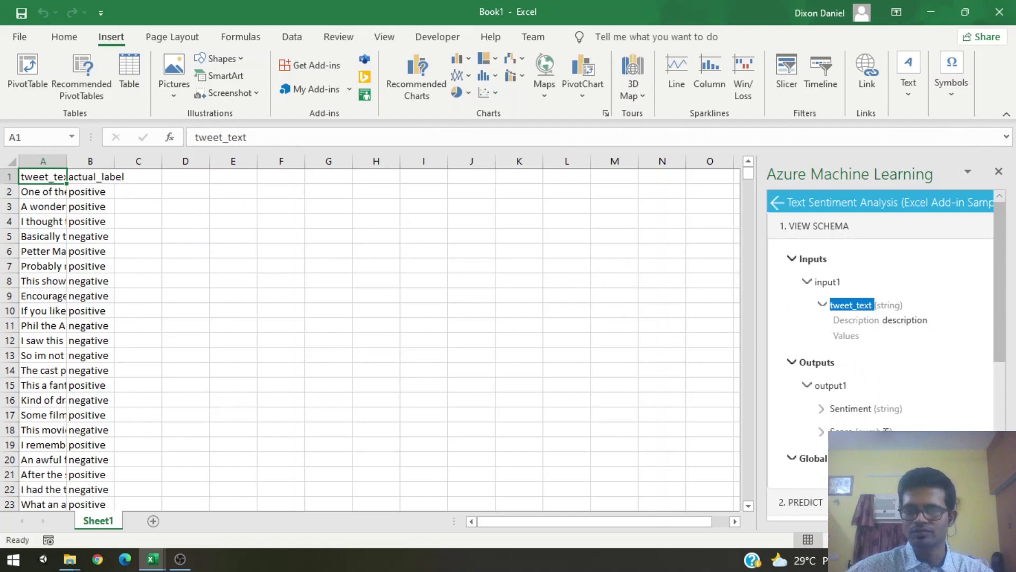
drag(881, 430, 840, 404)
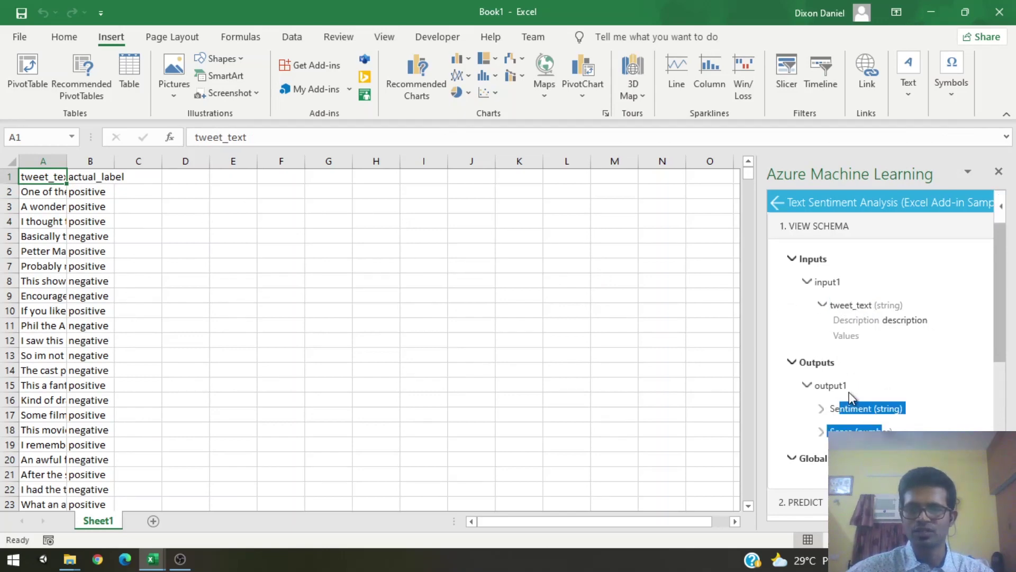
scroll(805, 486, down, 1)
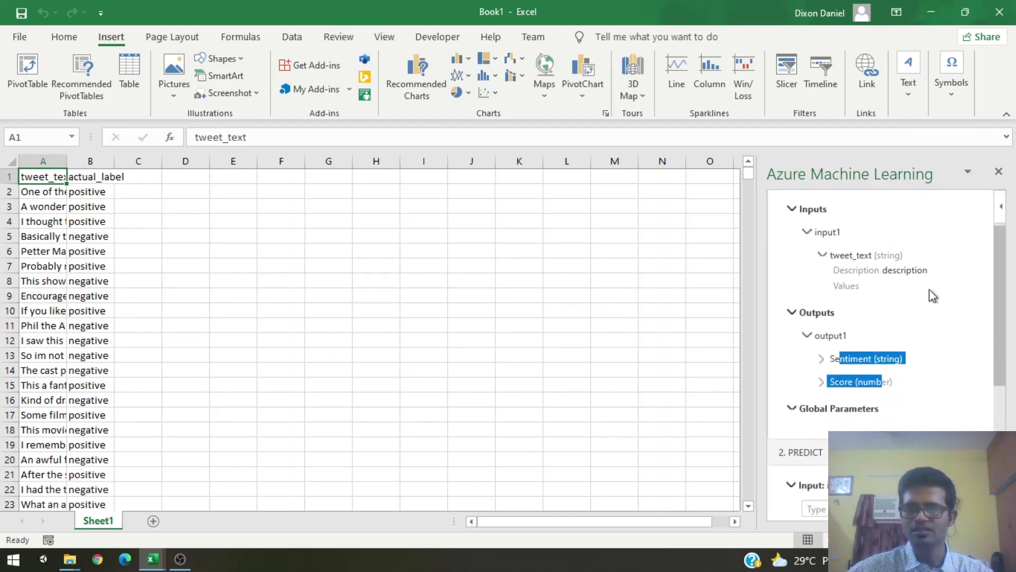
click(64, 236)
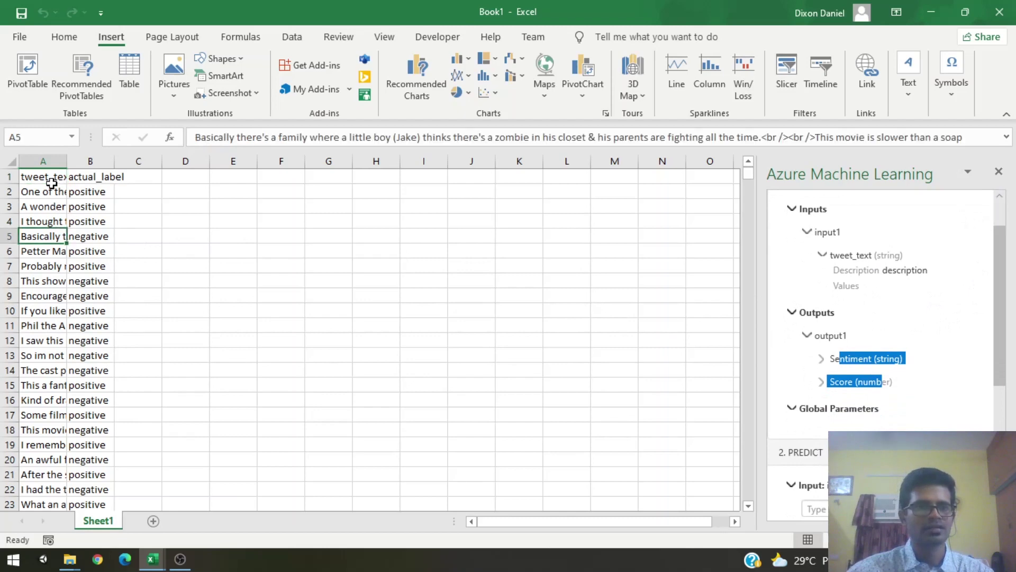
click(50, 178)
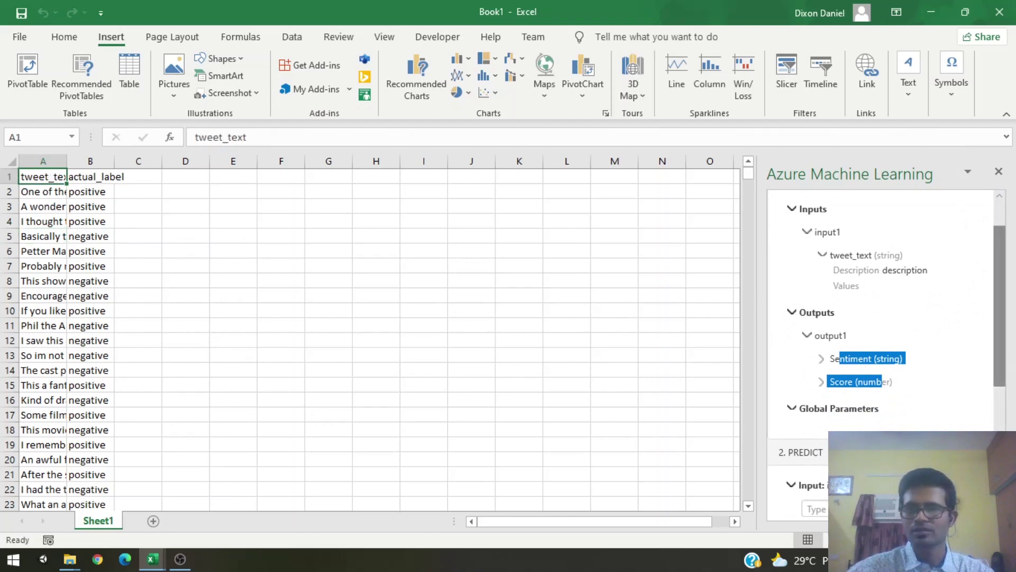
Step: Open the data selection for the input1 range in the Predict section
scroll(829, 353, down, 2)
scroll(805, 360, down, 2)
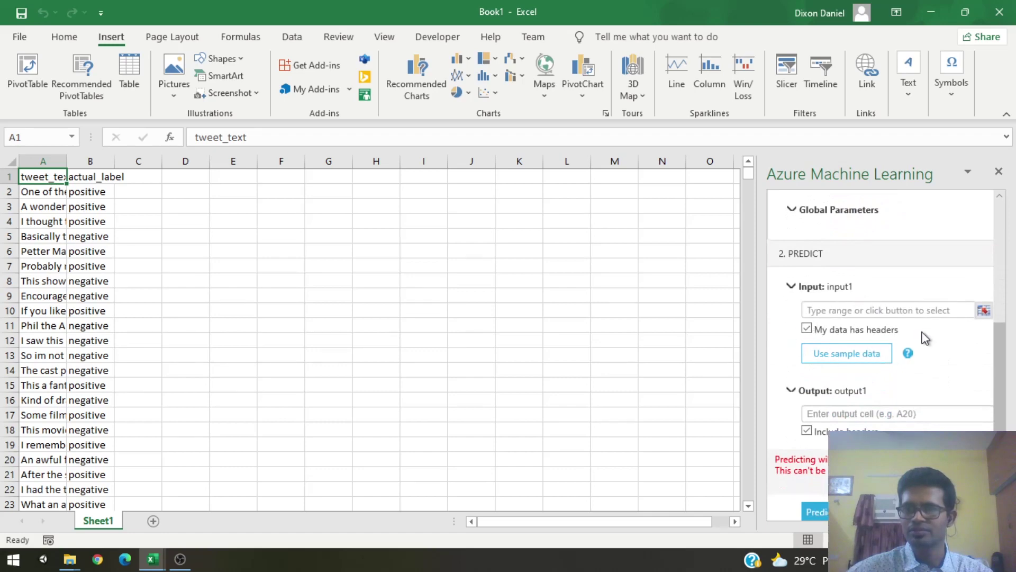
click(886, 311)
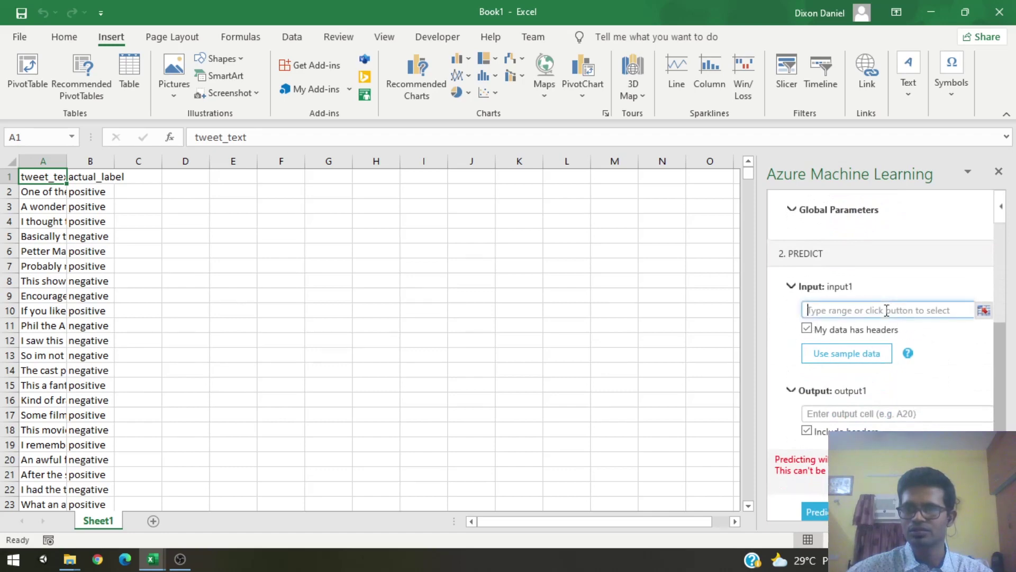
click(985, 311)
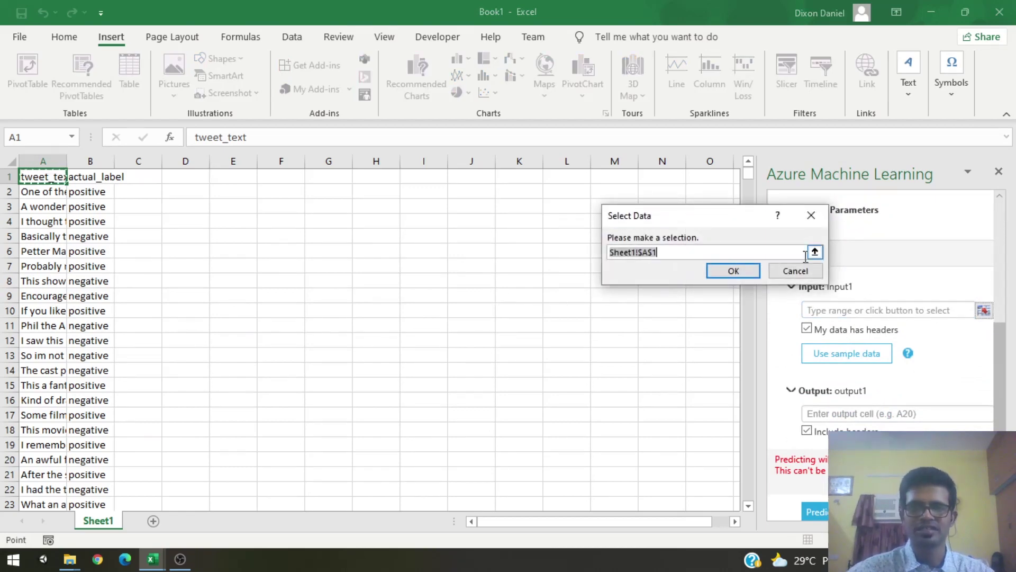
key(BackSpace)
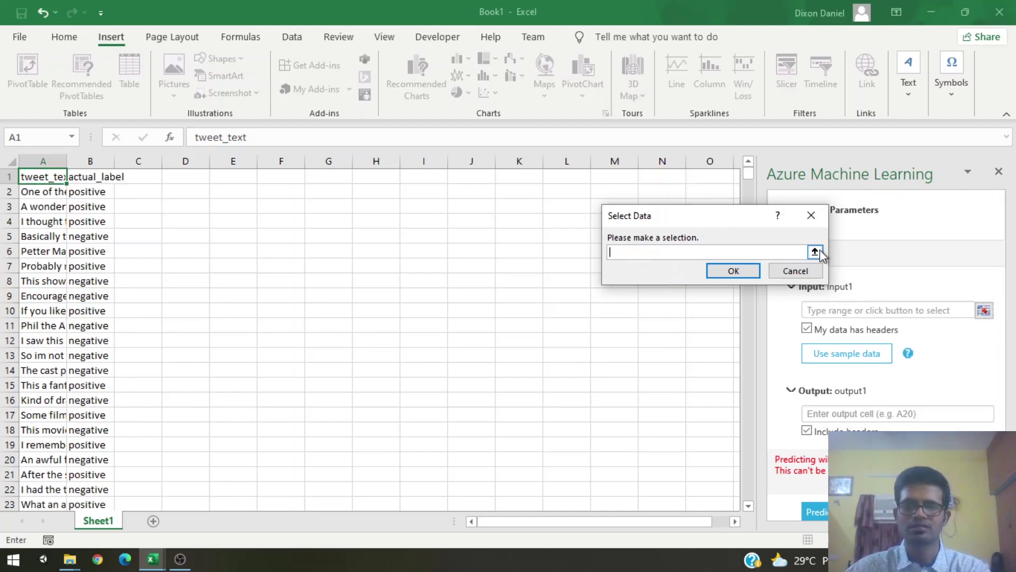
click(43, 176)
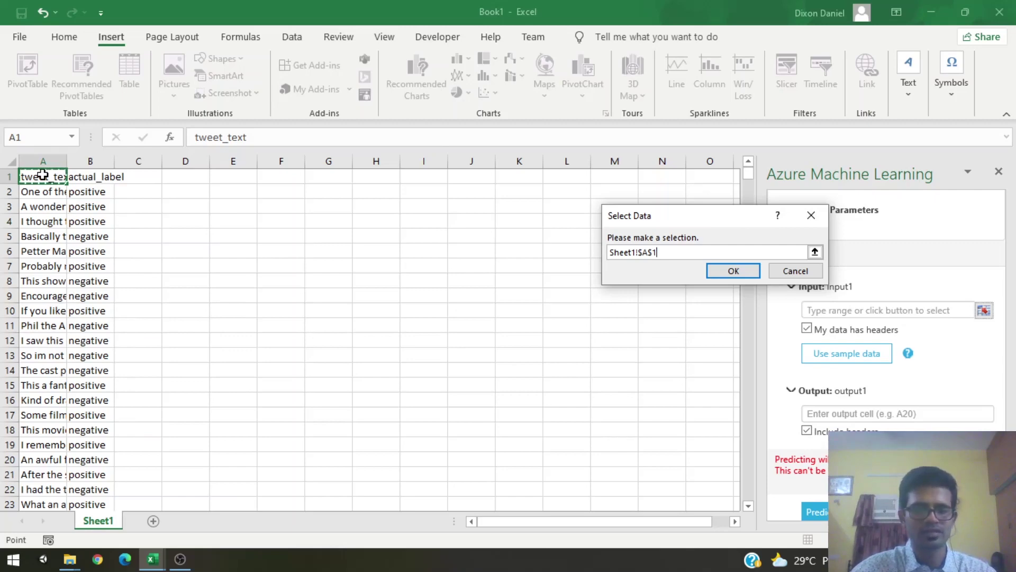
key(ctrl+shift+Down)
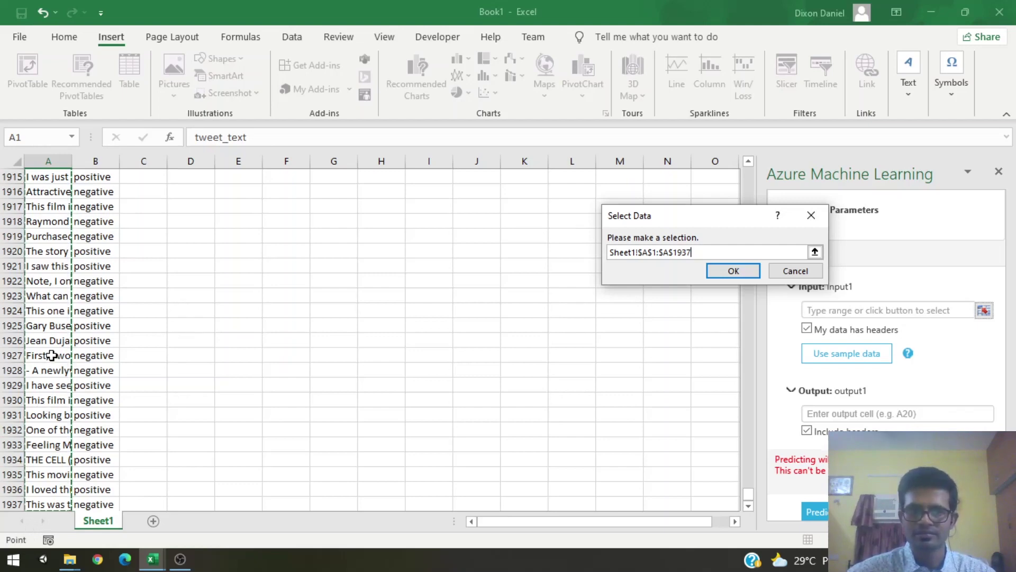
scroll(51, 355, up, 9)
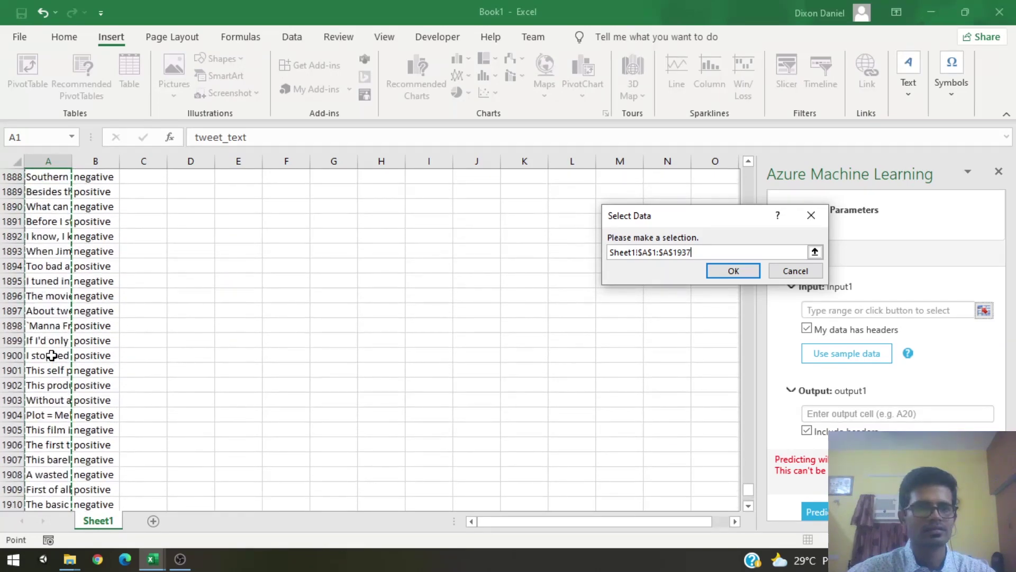
click(52, 355)
scroll(52, 355, down, 4)
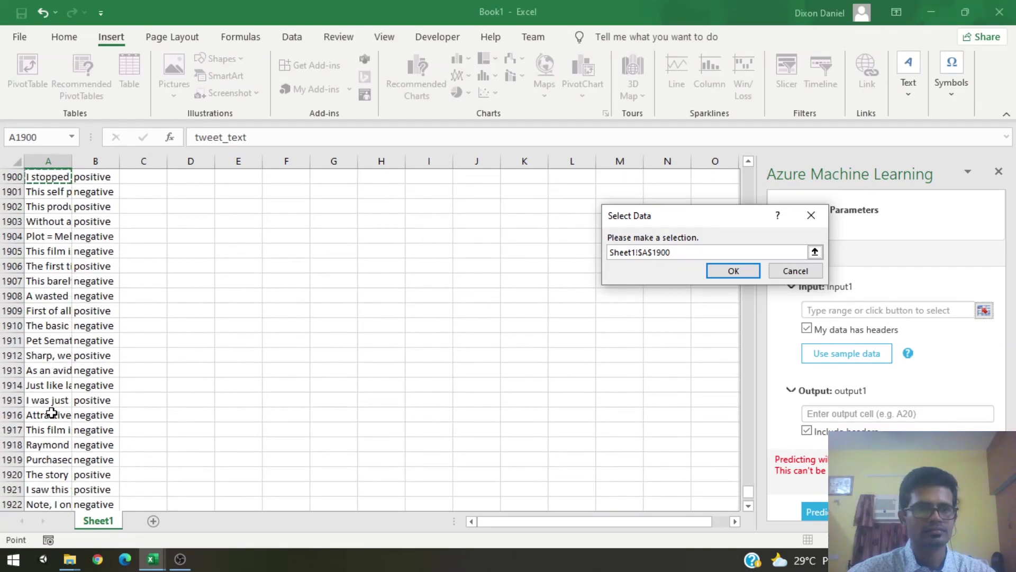
scroll(52, 413, up, 15)
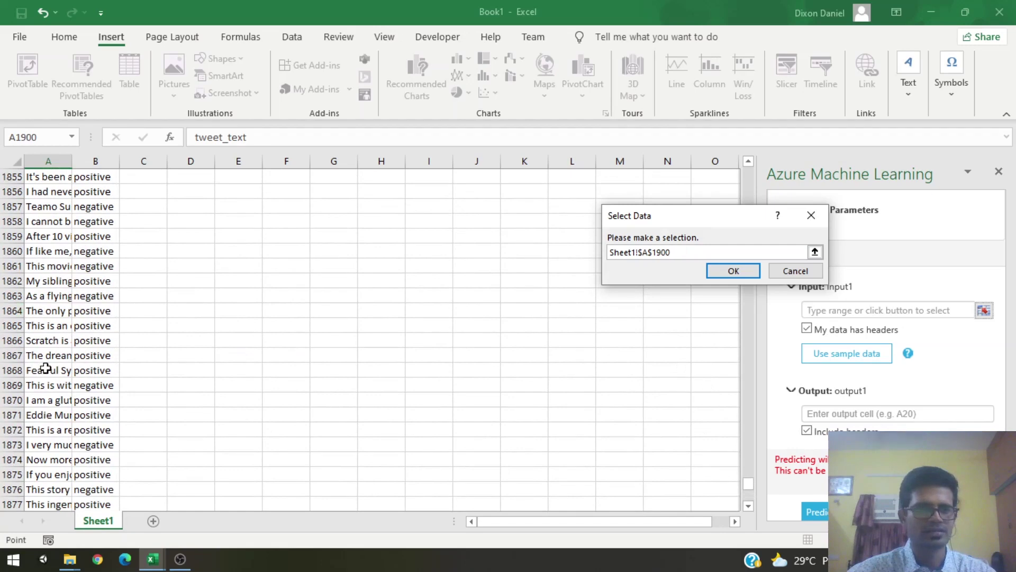
key(ctrl+shift+Up)
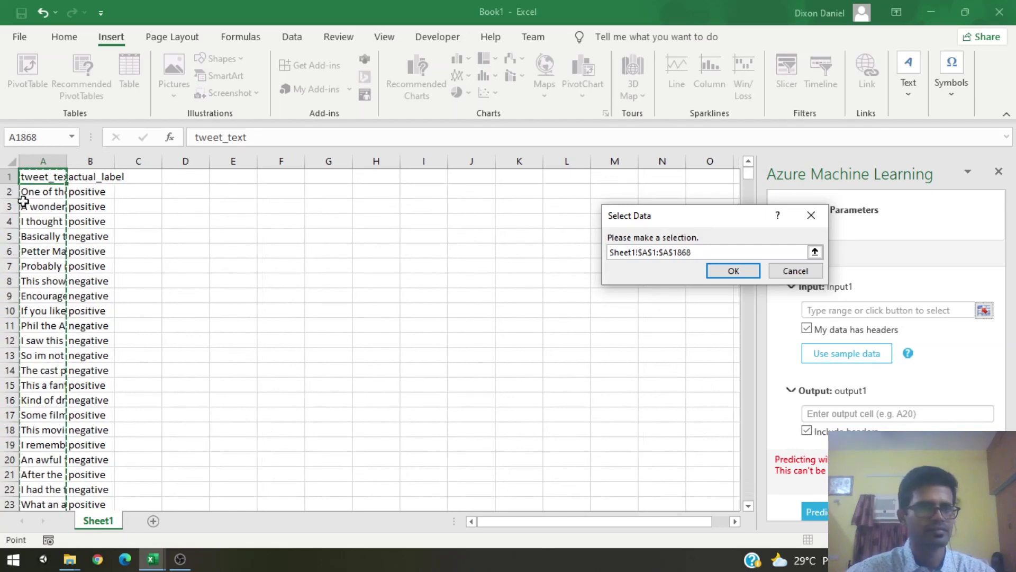
Step: Set the input1 range to the whole tweet_text column with its header, Sheet1!A1:A1937
click(38, 176)
key(ctrl+shift+Down)
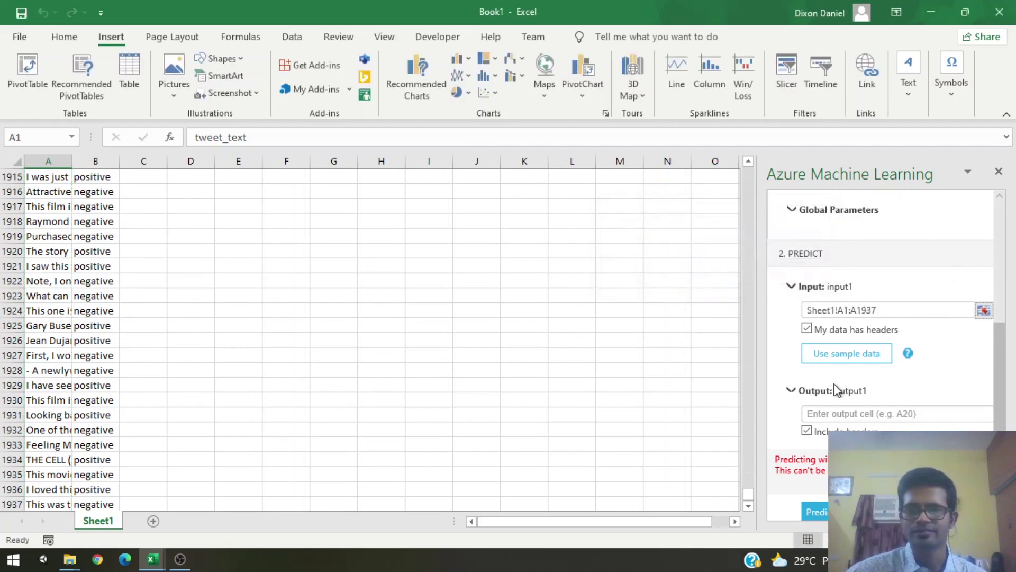
drag(748, 493, 741, 171)
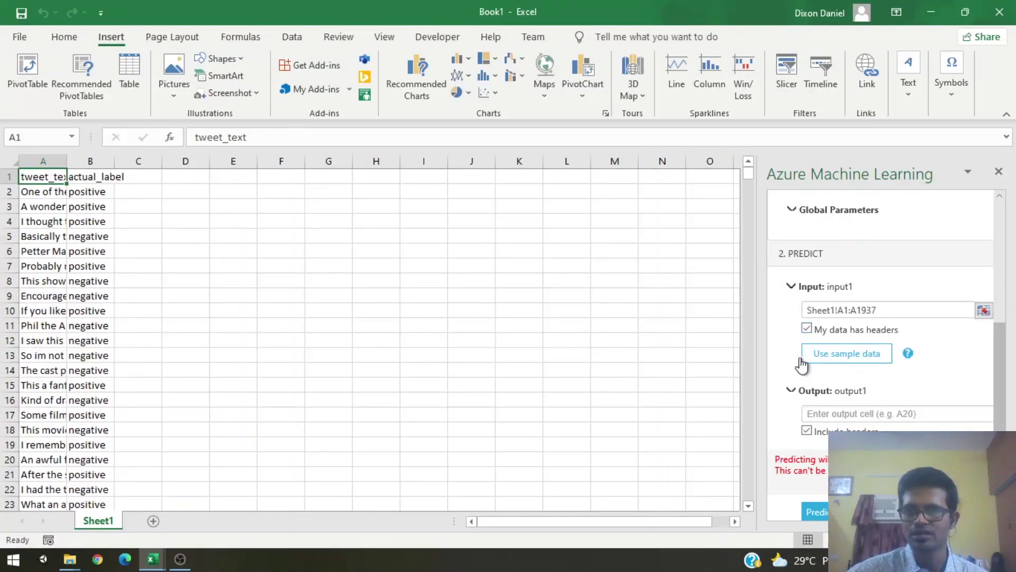
Step: Set the output1 cell to Sheet1!C1 with headers included and run the prediction
click(837, 412)
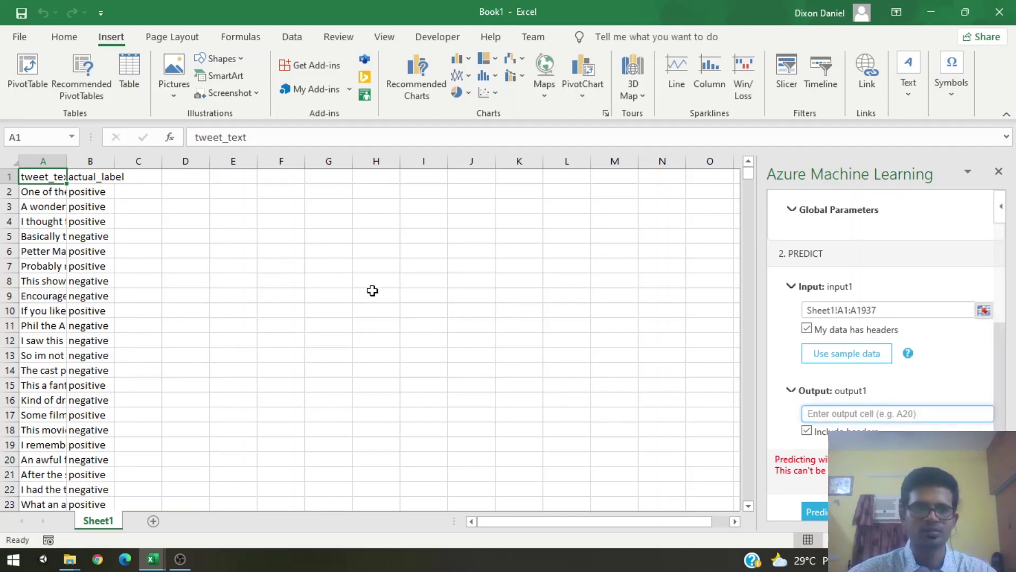
click(146, 174)
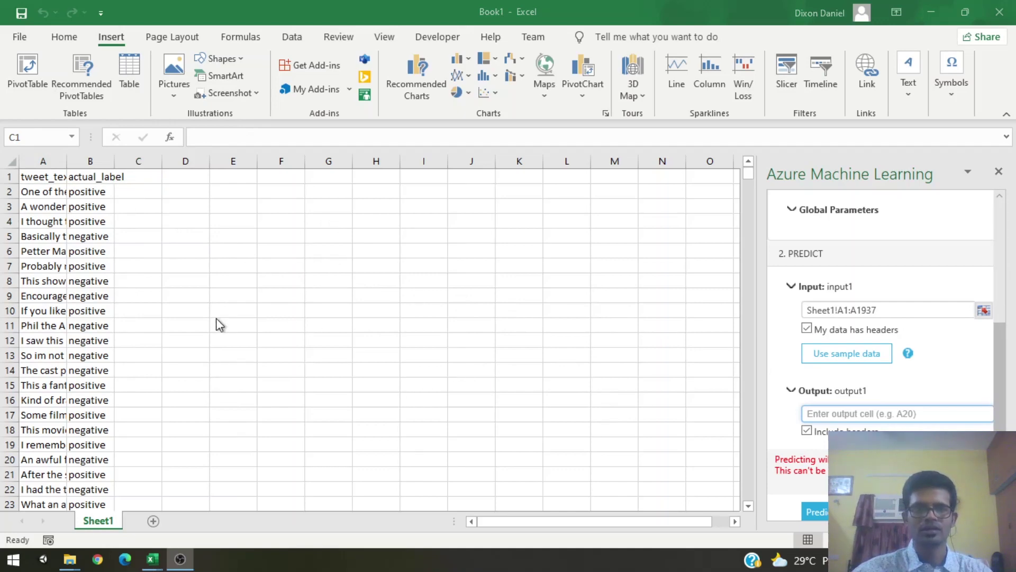
click(132, 176)
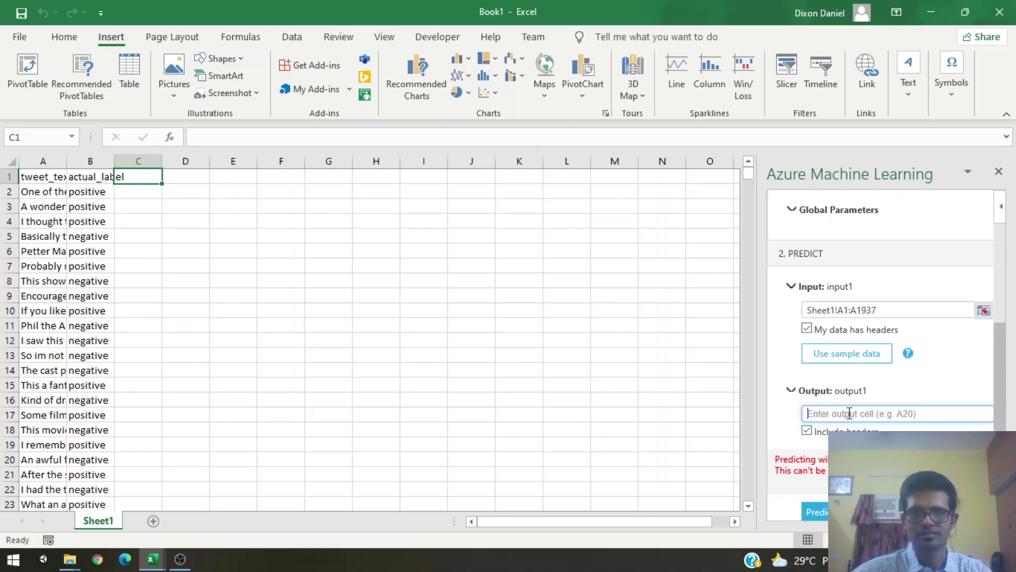
text(C1)
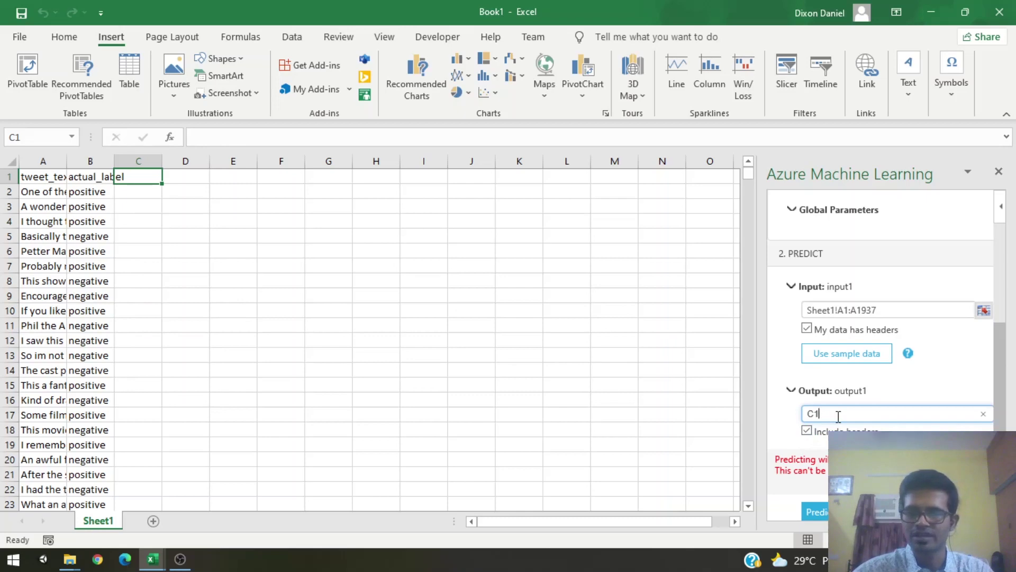
key(ctrl+a)
text(Sheet1!C1)
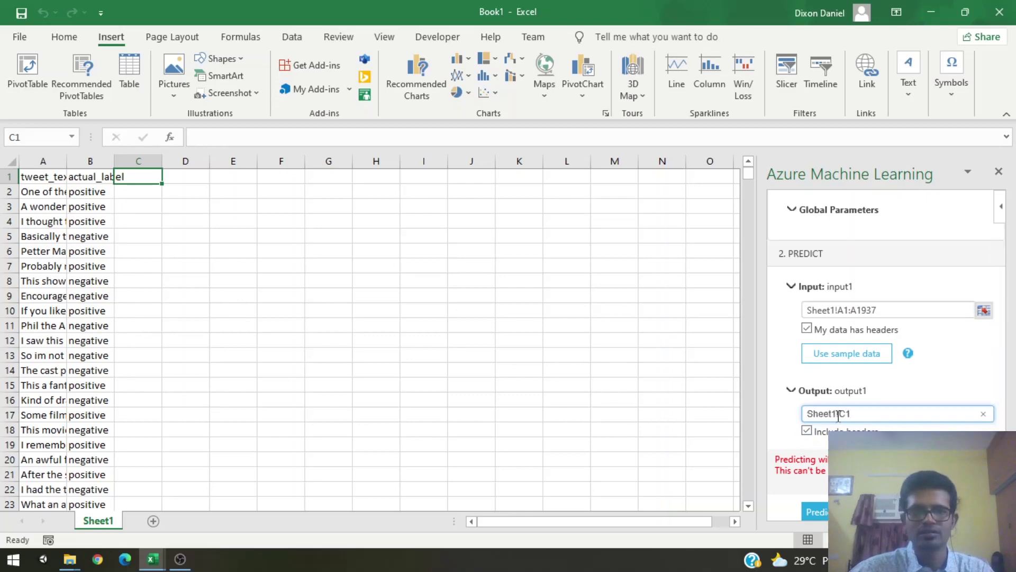
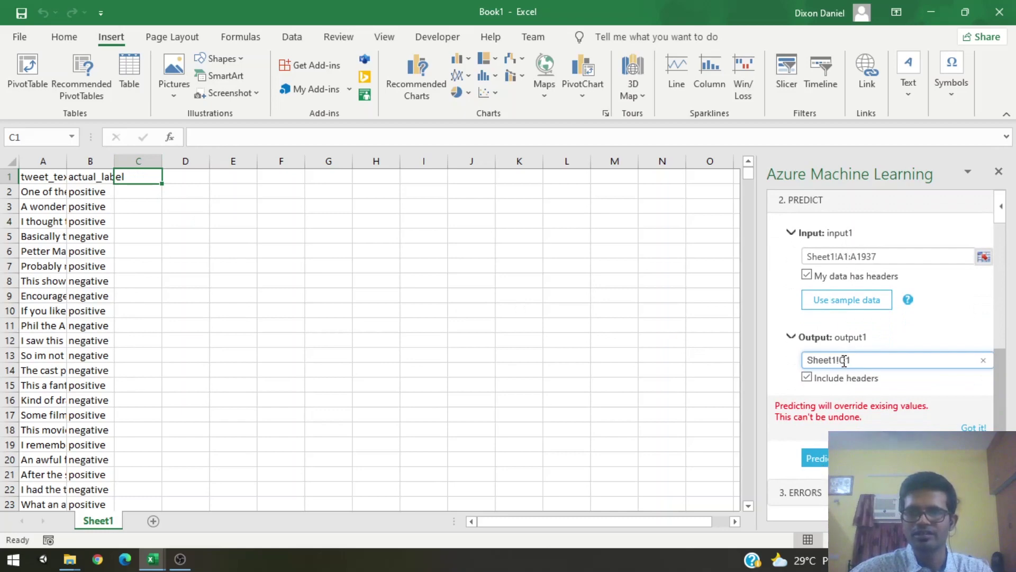
click(818, 458)
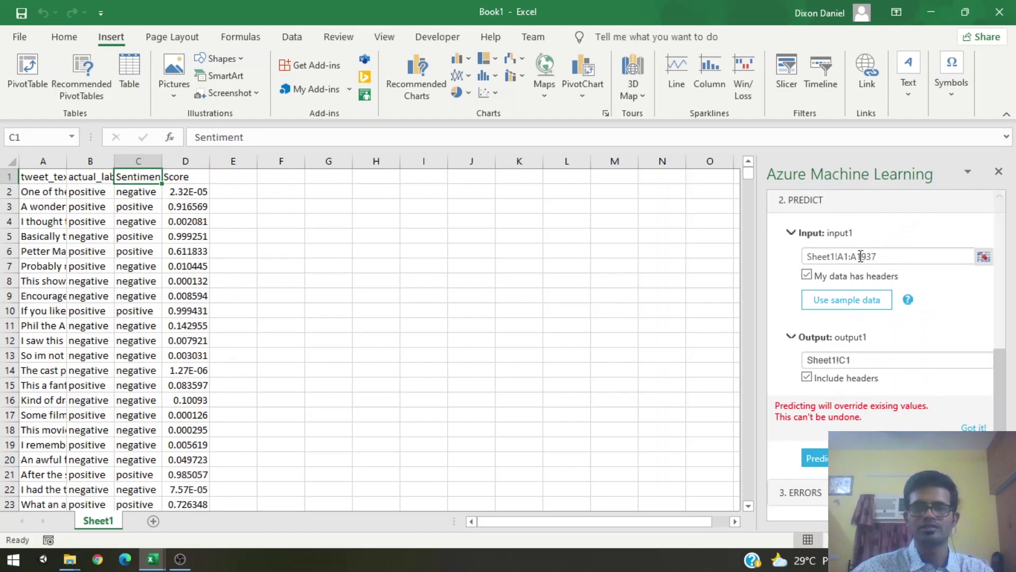
Step: Compare the schema's Sentiment and Score outputs with the predicted values in columns C and D
scroll(836, 248, up, 5)
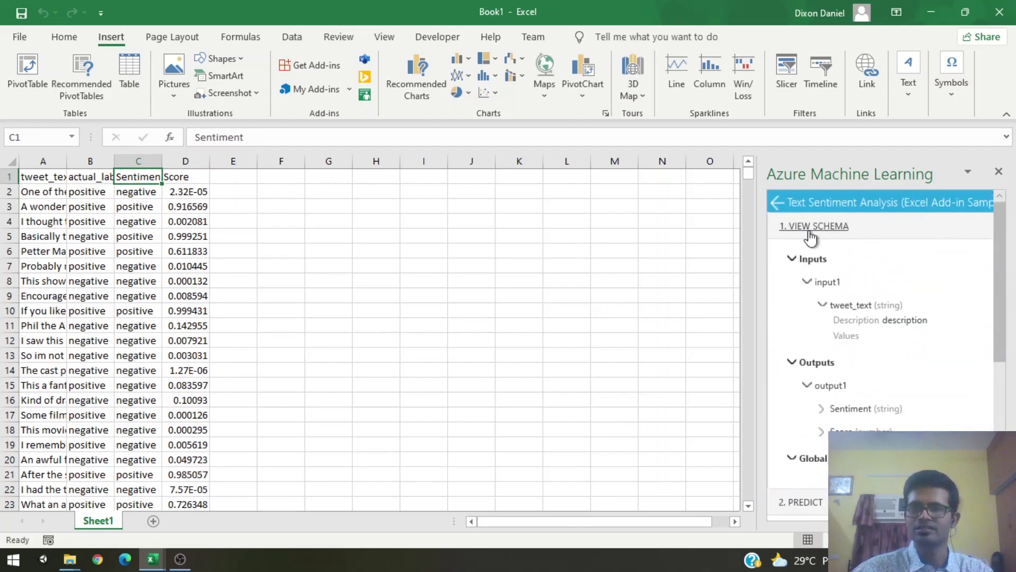
scroll(859, 356, down, 1)
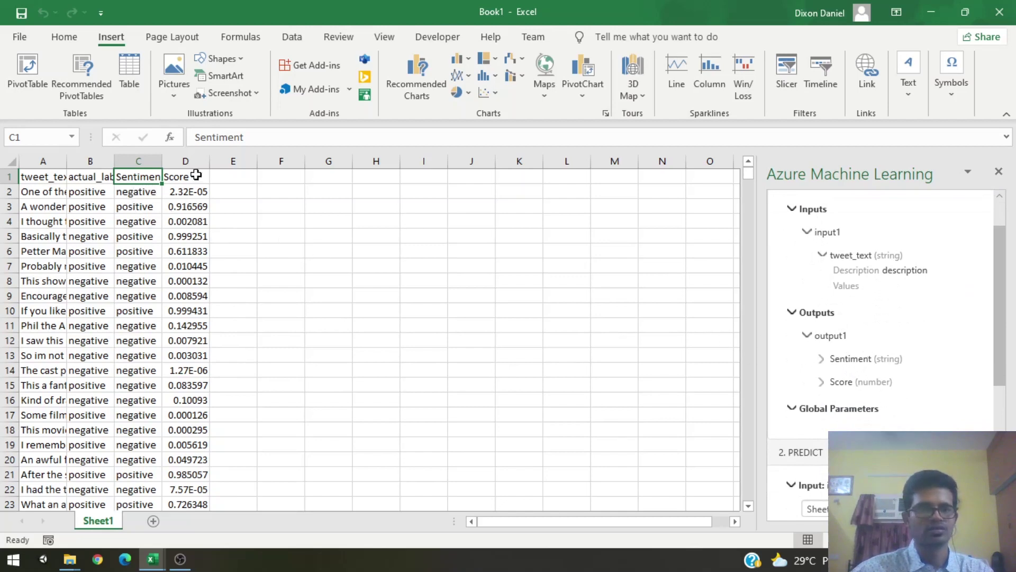
click(197, 207)
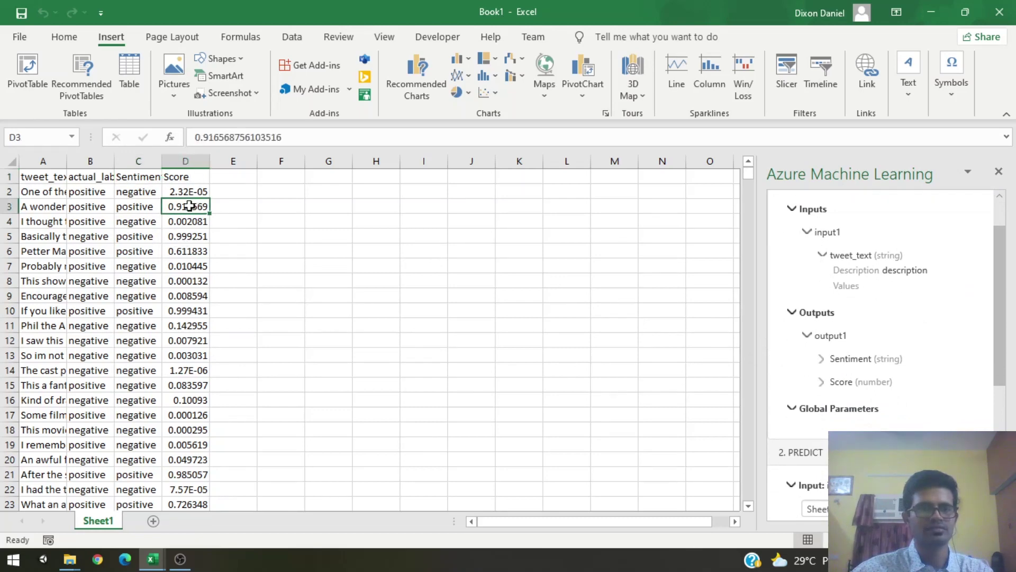
Step: Format the Score values in column D as Percentage
click(195, 161)
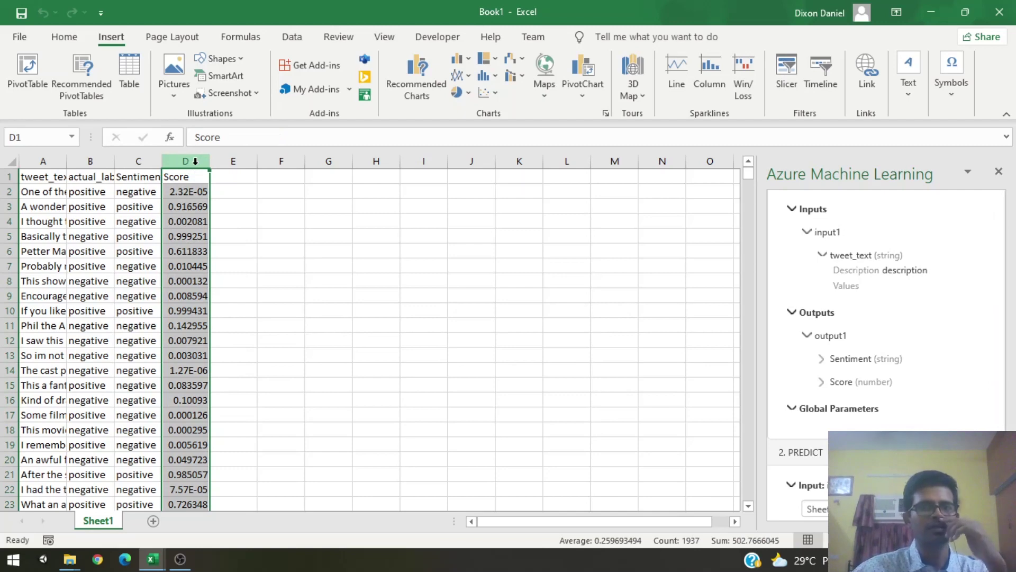
click(64, 38)
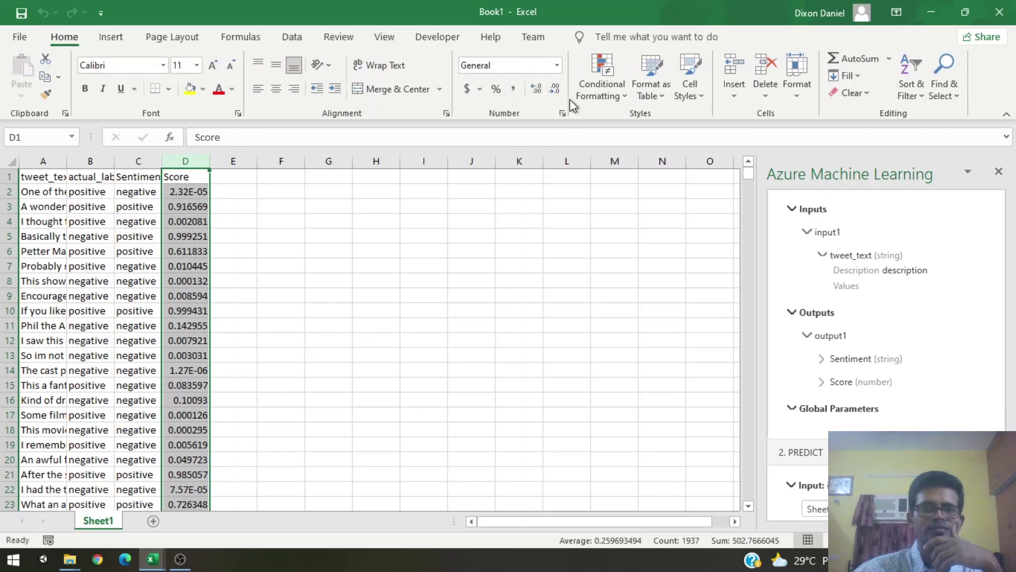
click(556, 65)
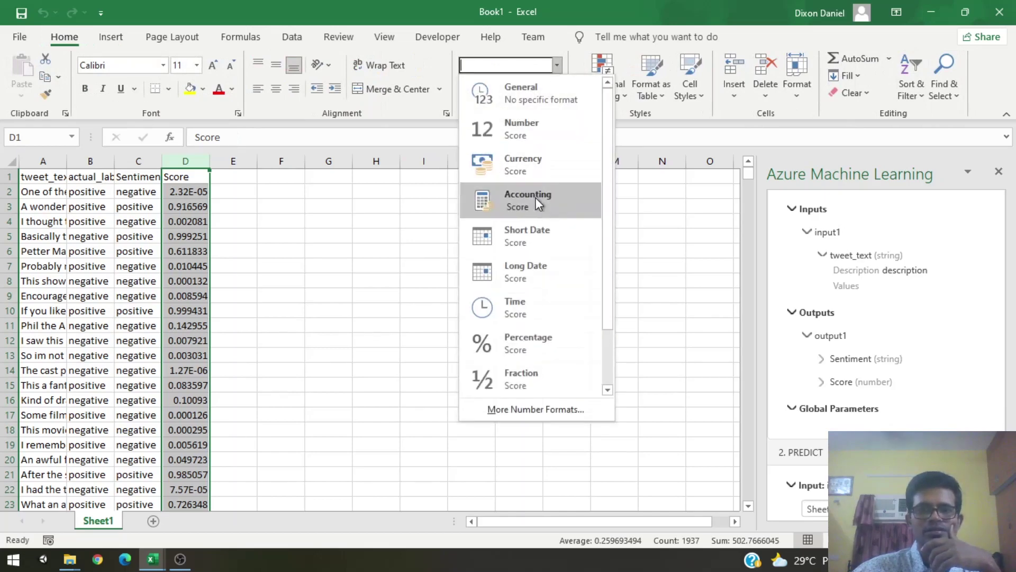
click(550, 348)
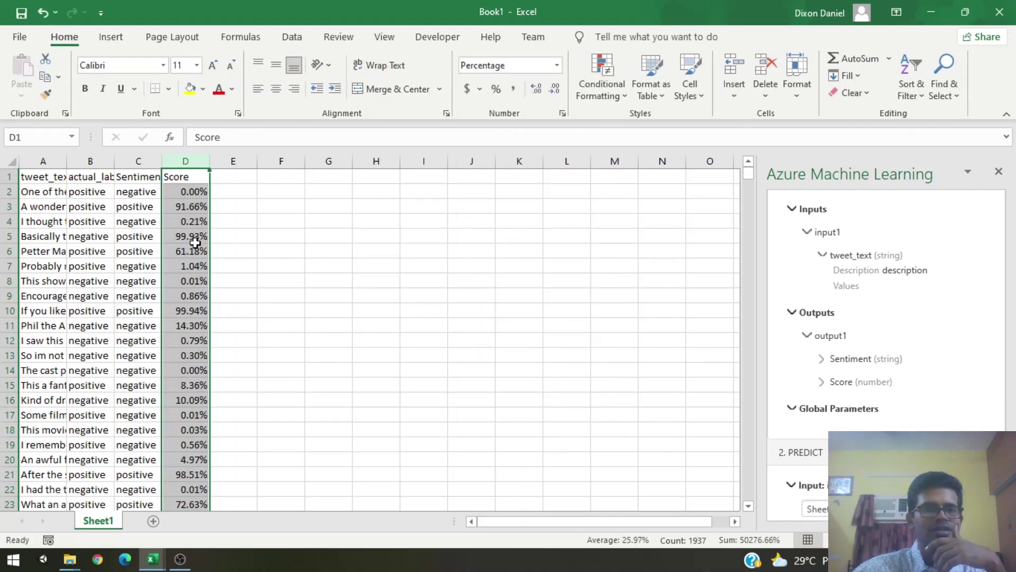
click(200, 227)
click(200, 226)
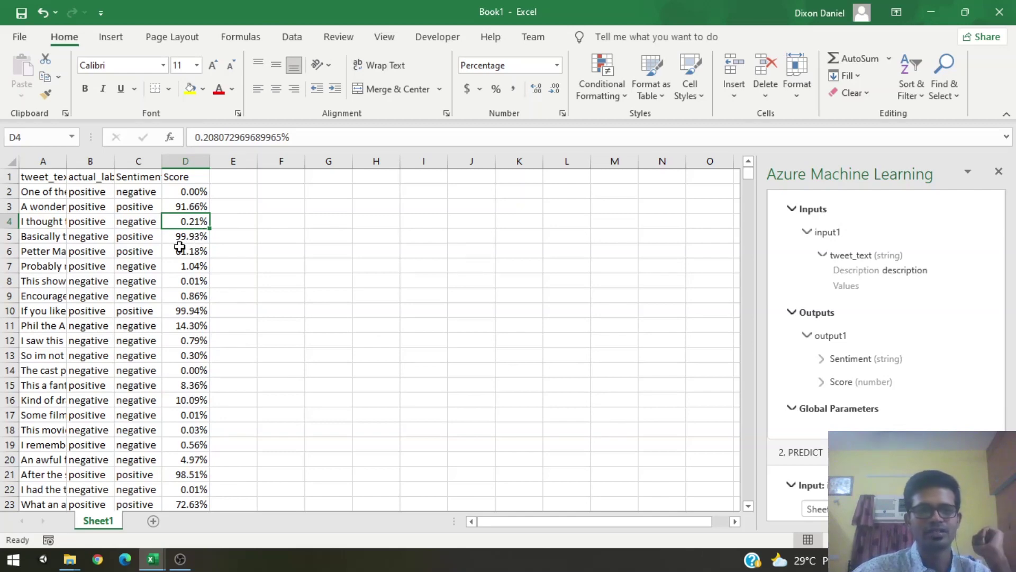
Step: Compare the actual_label values in column B with the predicted Sentiment and Score values in columns C and D down the rows
scroll(190, 233, down, 3)
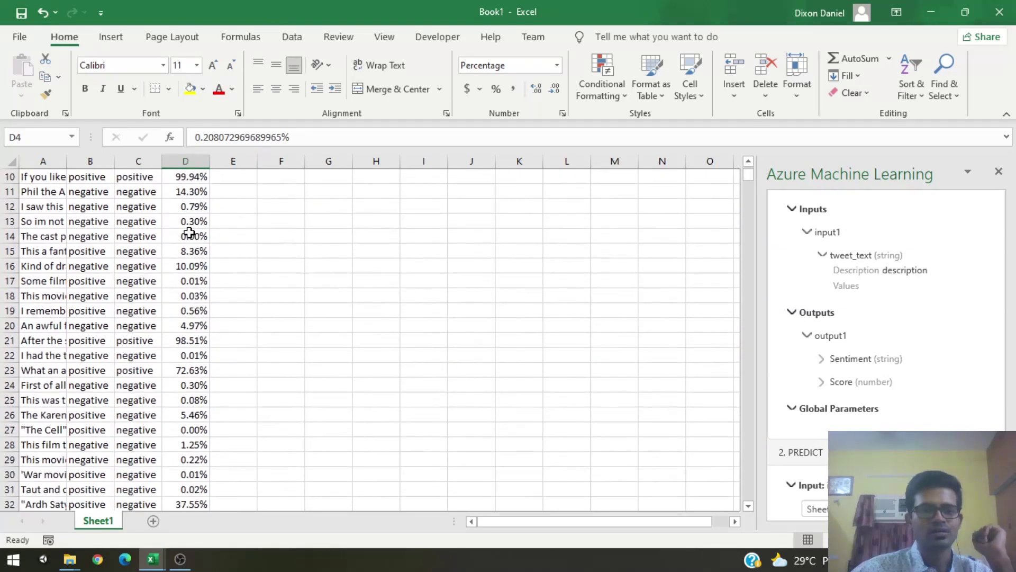
scroll(189, 233, down, 3)
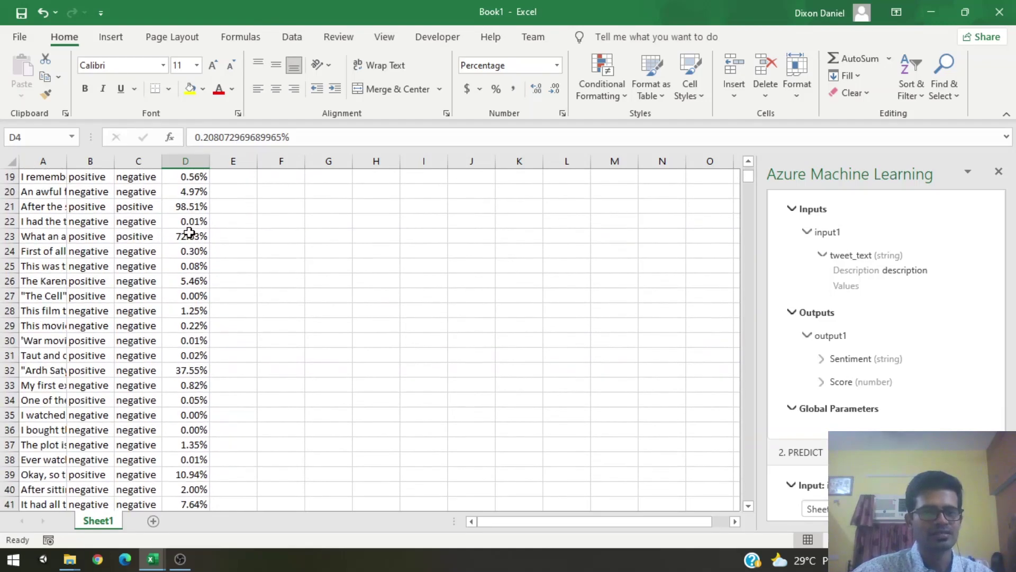
scroll(183, 332, down, 5)
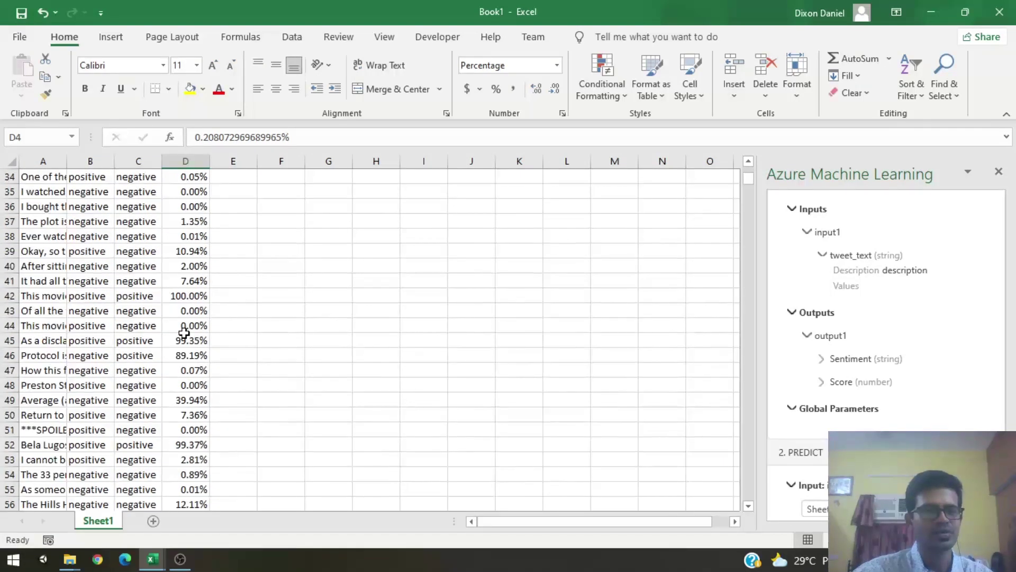
scroll(183, 333, down, 6)
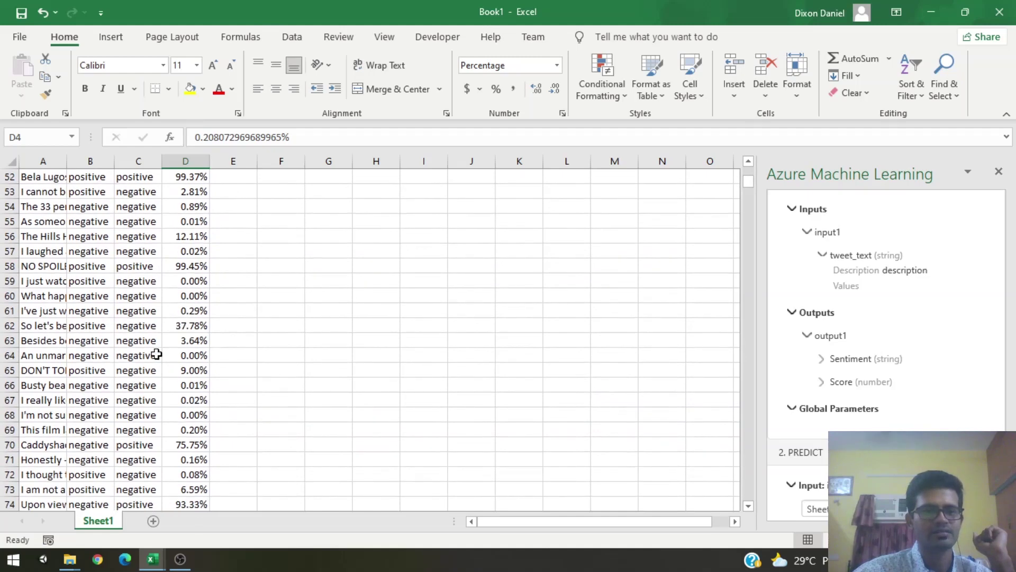
scroll(156, 351, down, 2)
scroll(156, 349, down, 1)
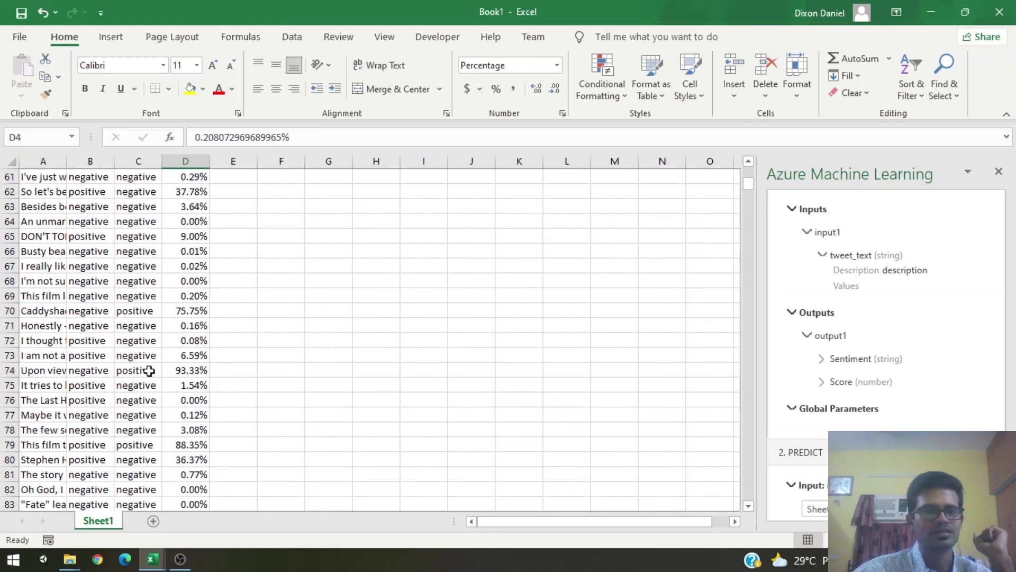
scroll(132, 374, down, 4)
scroll(132, 376, down, 5)
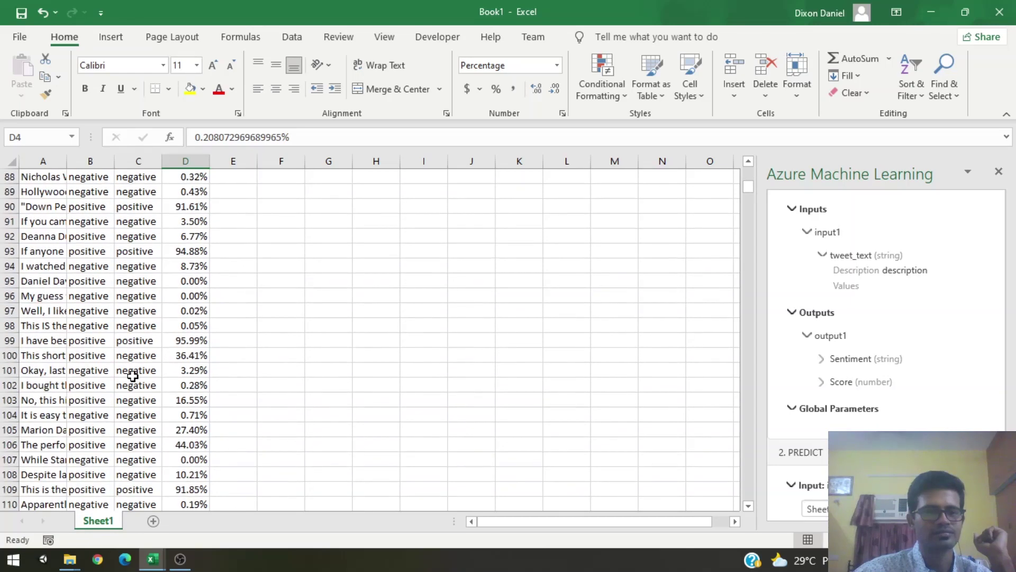
scroll(132, 376, down, 18)
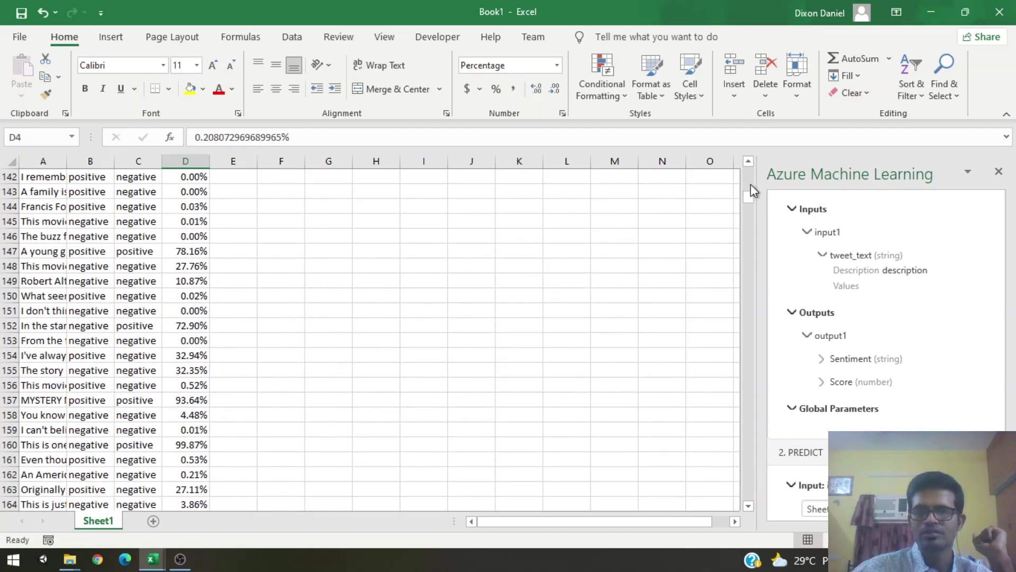
drag(748, 205, 746, 164)
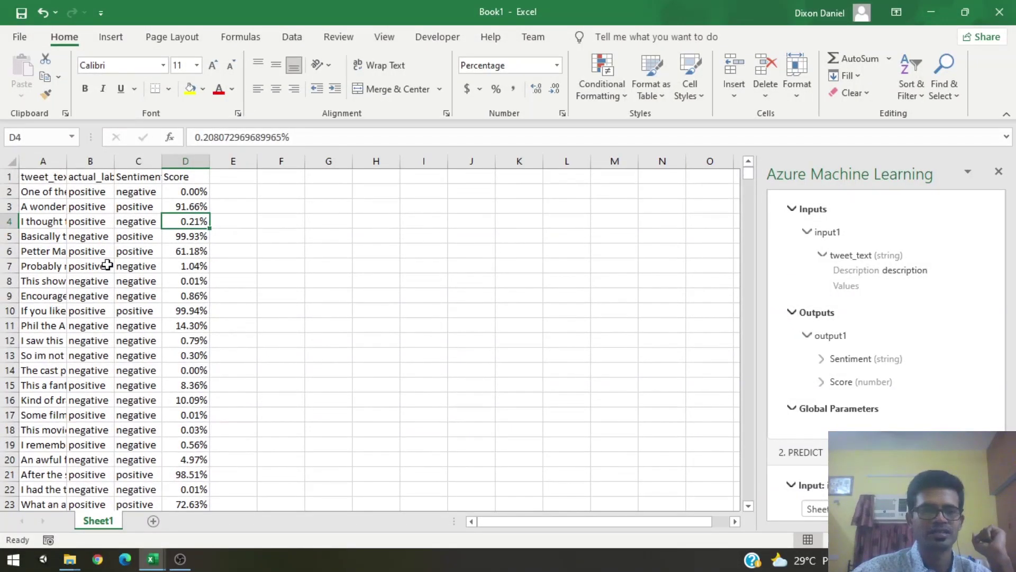
click(147, 188)
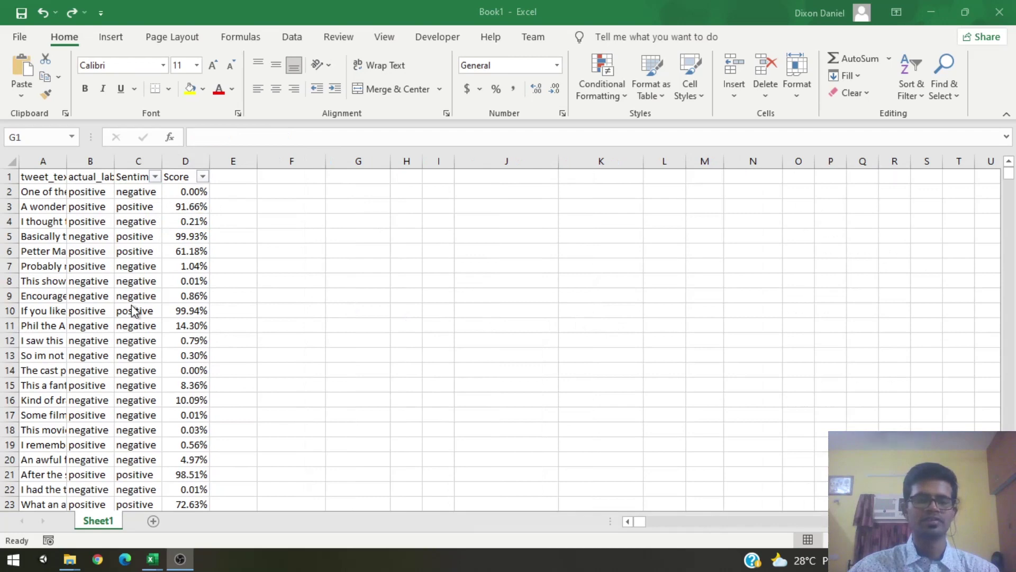
drag(136, 174, 185, 192)
click(196, 207)
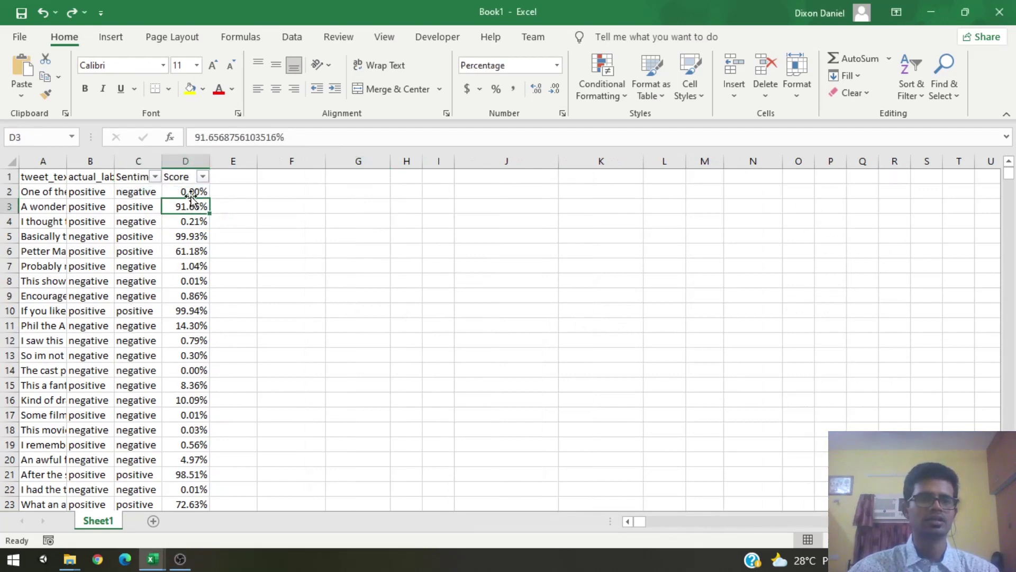
Step: Create a PivotTable from Sheet1!$C$1:$C$1937 and place it on the existing worksheet at cell G1
click(342, 183)
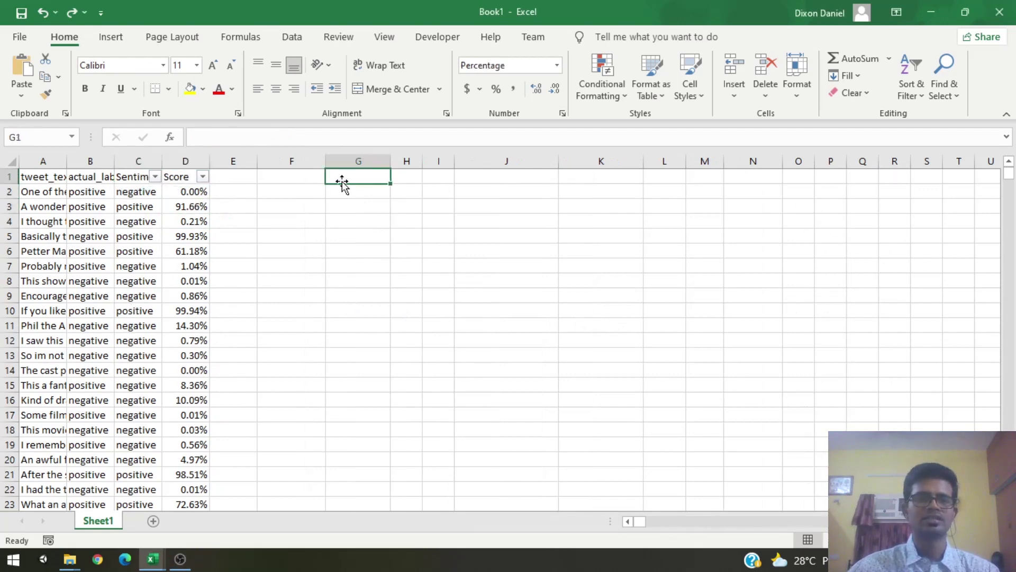
click(112, 39)
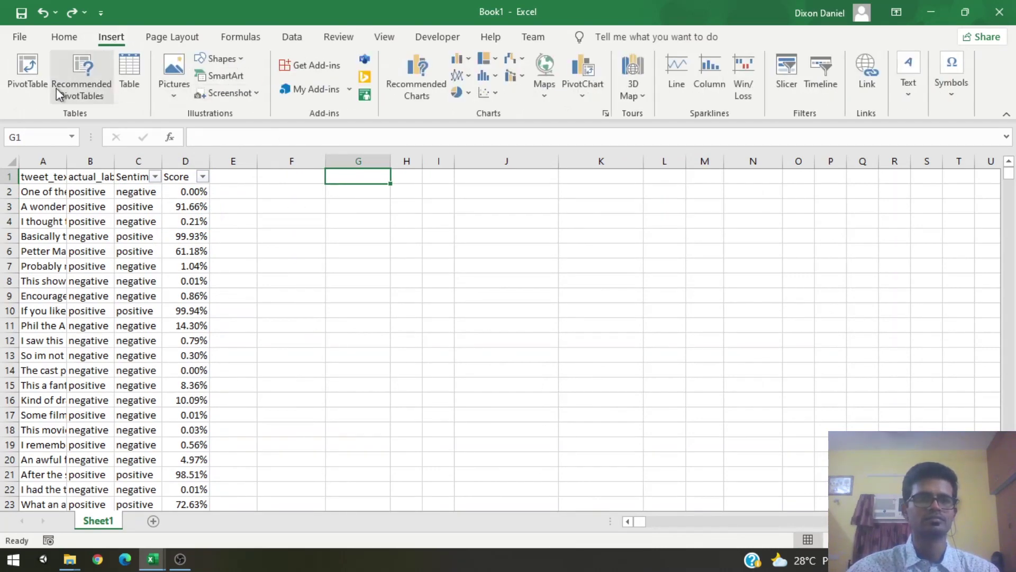
click(27, 85)
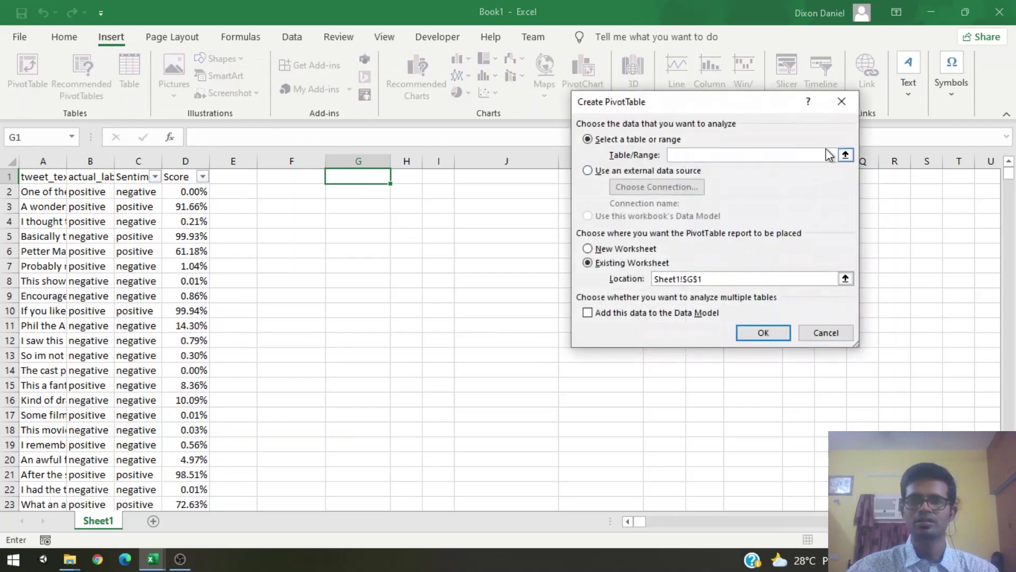
click(845, 155)
drag(185, 176, 136, 176)
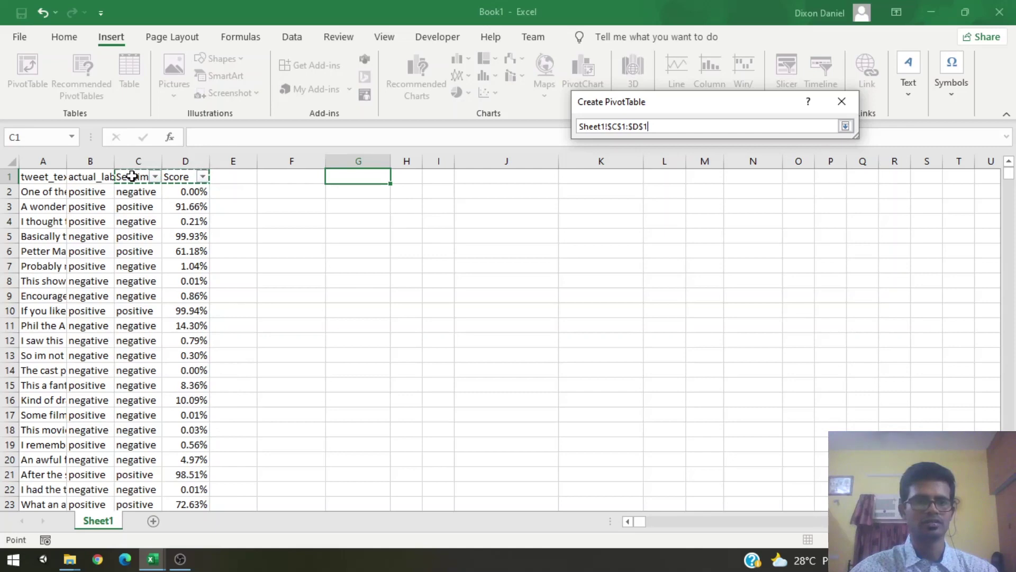
click(131, 176)
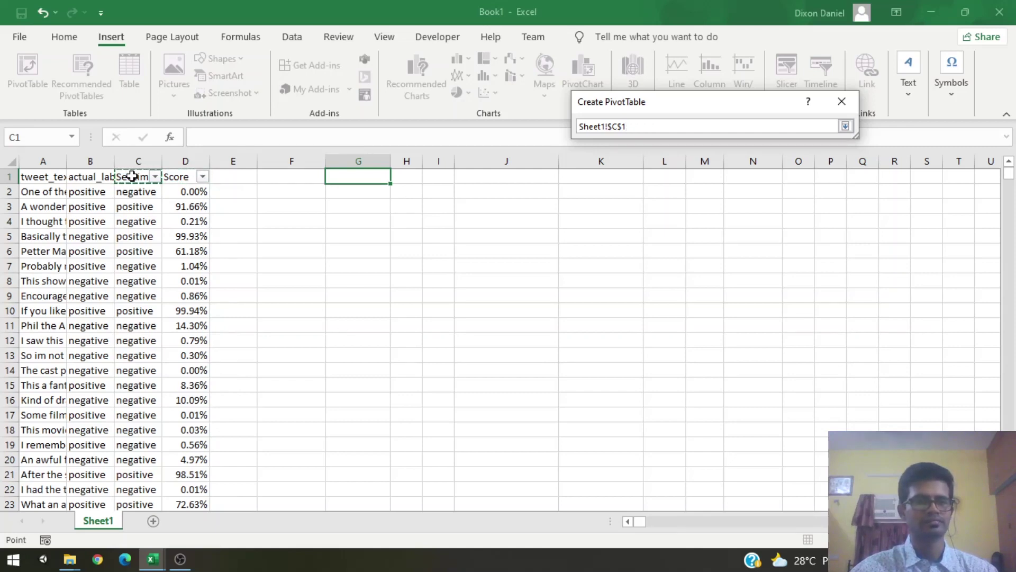
key(ctrl+shift+Down)
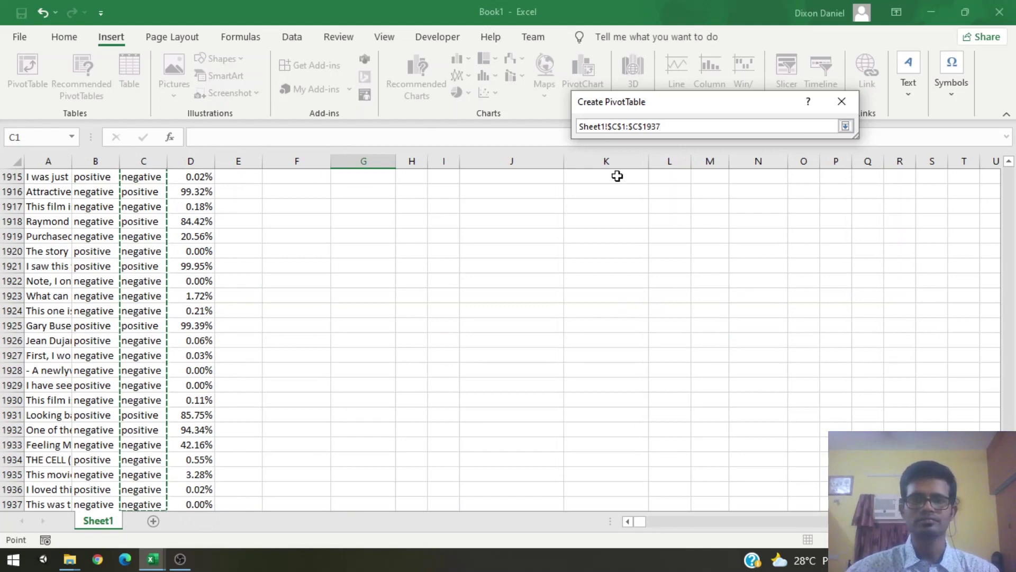
click(845, 127)
click(765, 334)
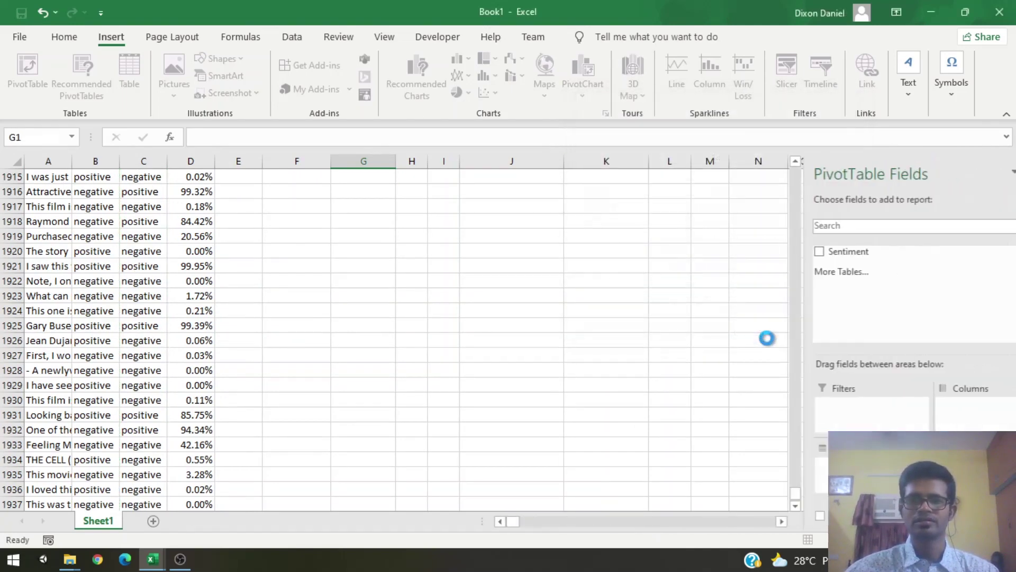
Step: Add the Sentiment field to the PivotTable's Rows and as a count in Values, and close the field list
drag(804, 250, 829, 453)
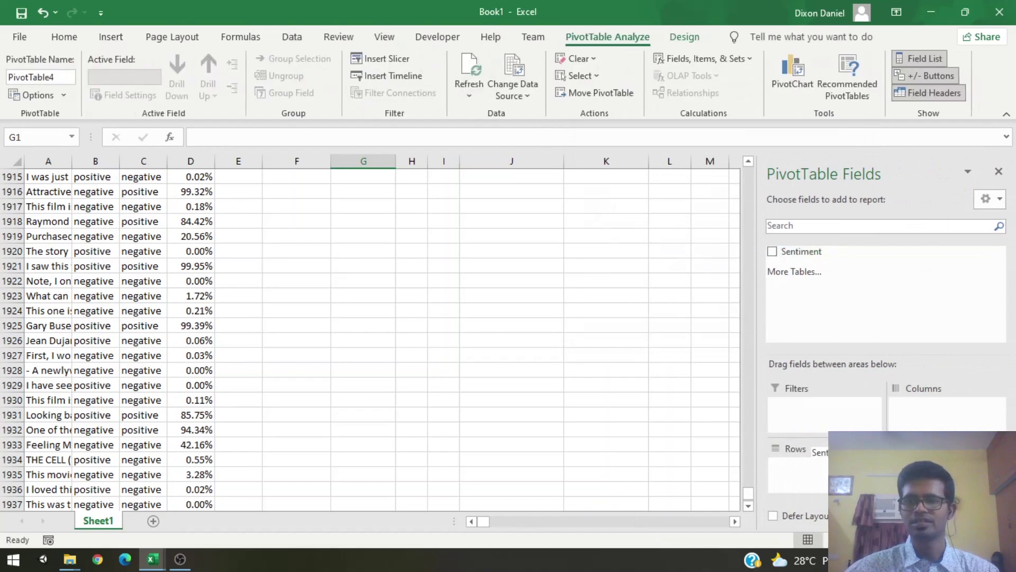
drag(795, 252, 825, 276)
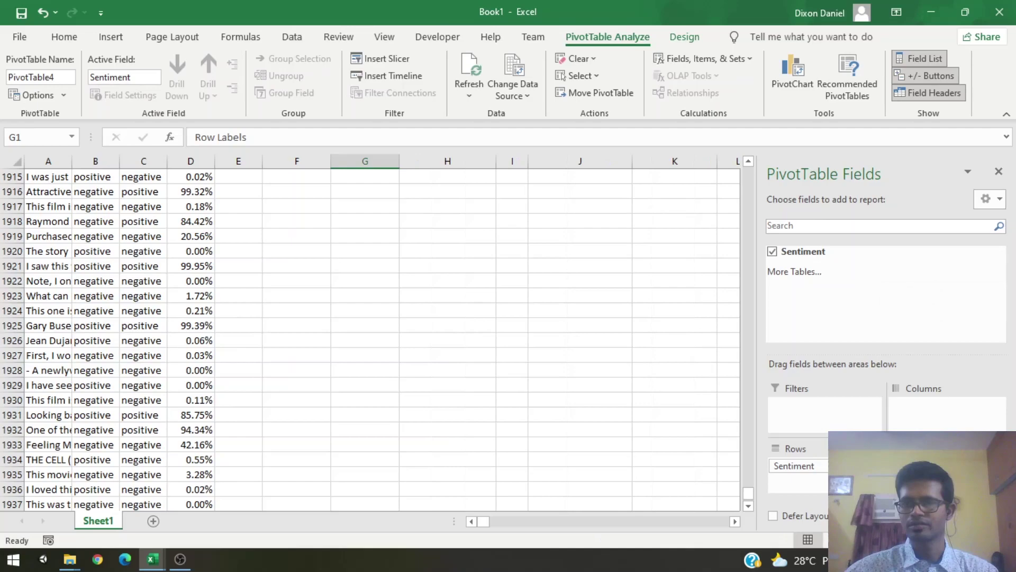
click(876, 465)
key(Escape)
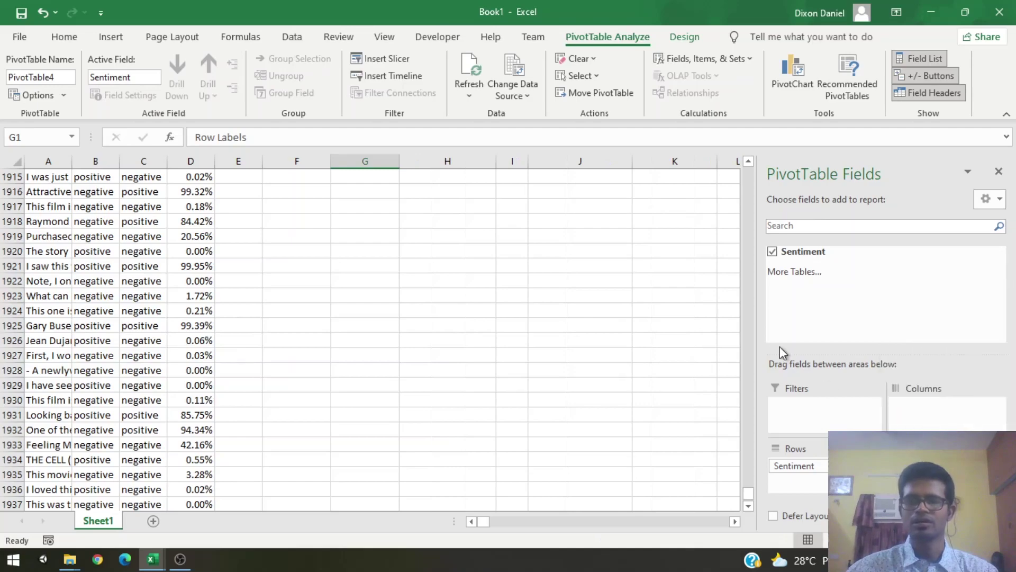
drag(748, 485, 756, 169)
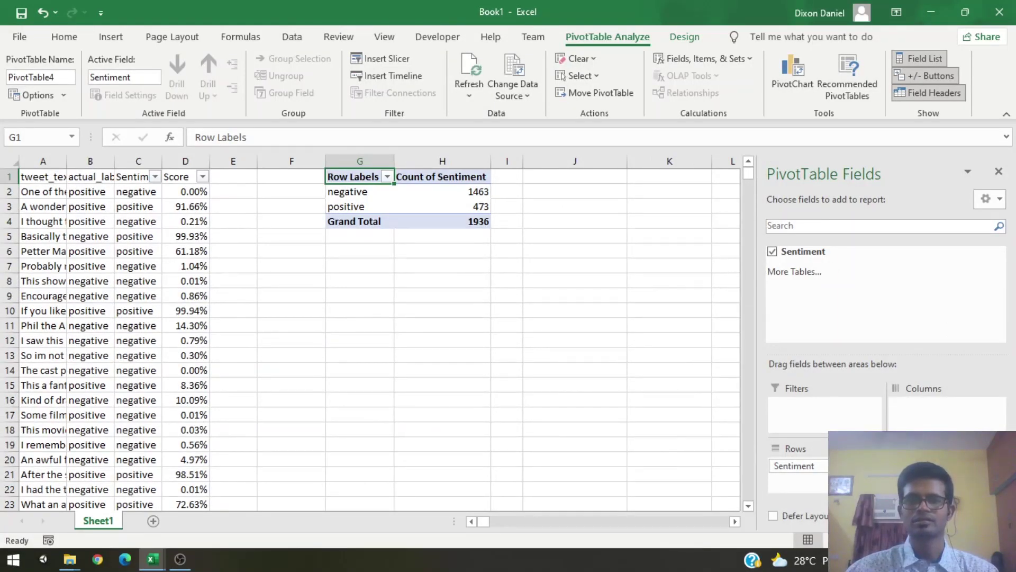
click(999, 171)
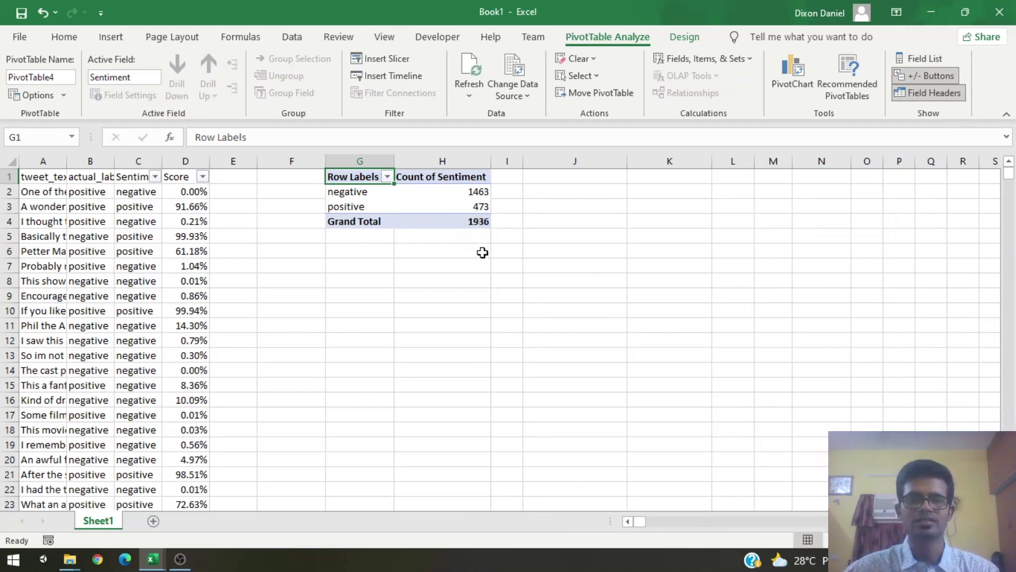
Step: In cell I2, calculate the negative sentiment count divided by the pivot table's grand total, multiplied by 100
click(506, 191)
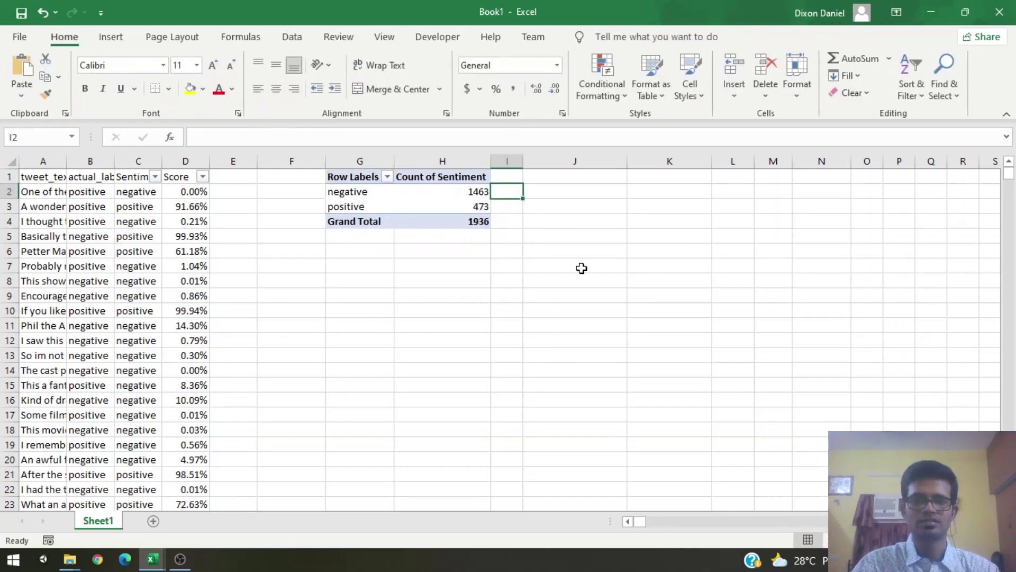
text(=)
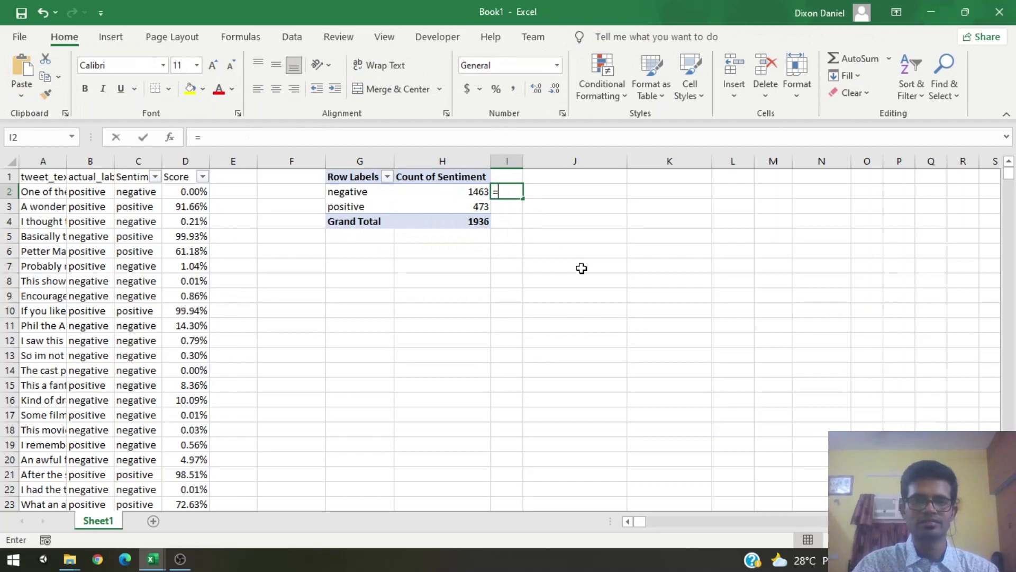
click(453, 193)
text(/)
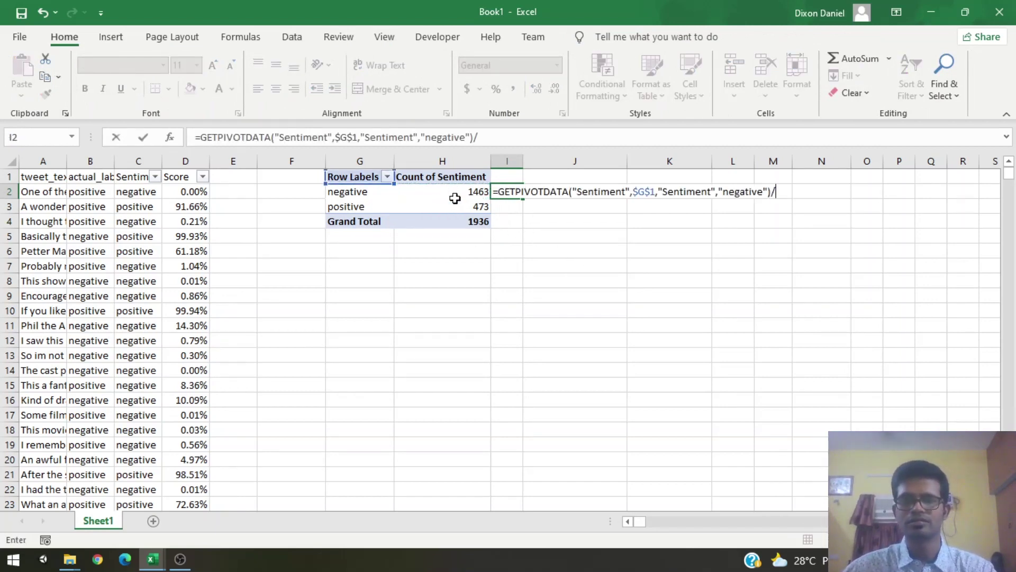
click(465, 224)
text(*)
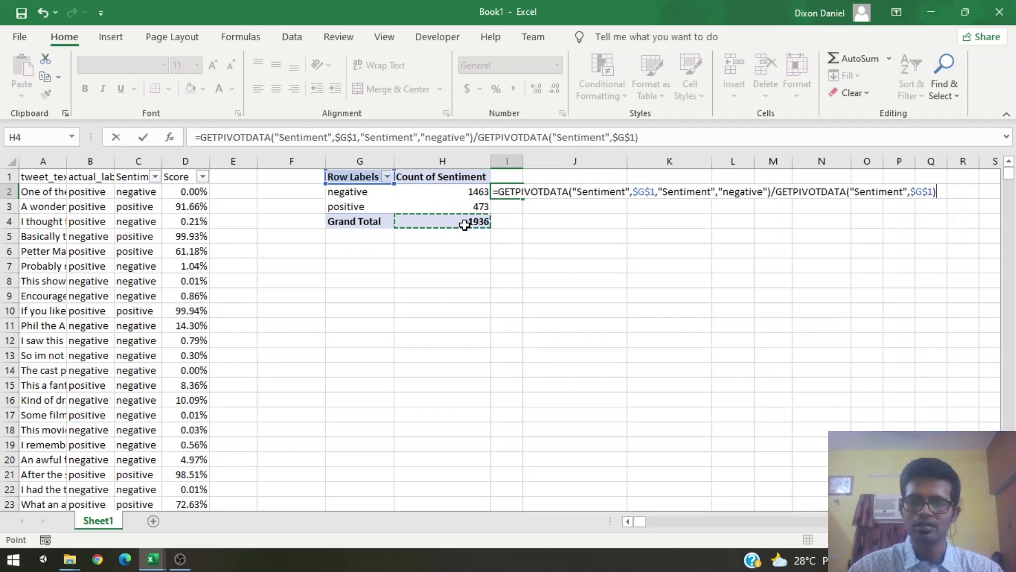
text(100)
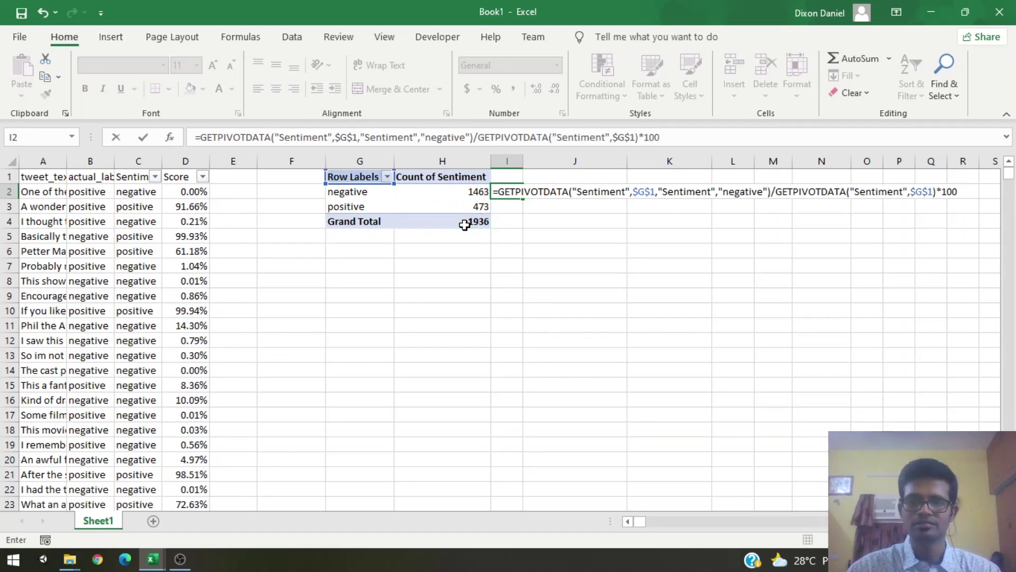
key(Return)
Step: In cell I3, calculate the positive sentiment count divided by the pivot table's grand total, multiplied by 100
text(=)
key(ctrl+v)
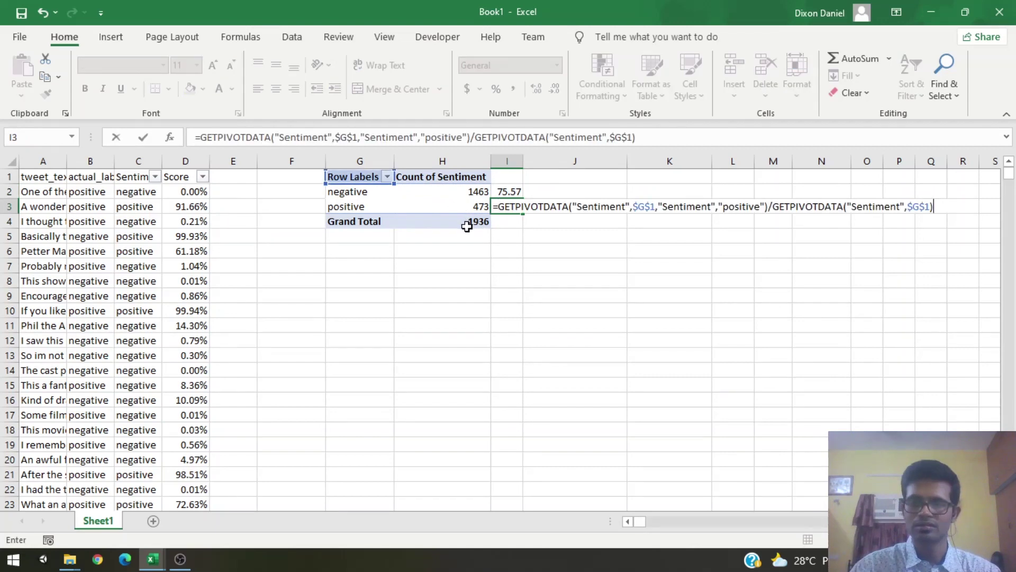
text(100)
key(Return)
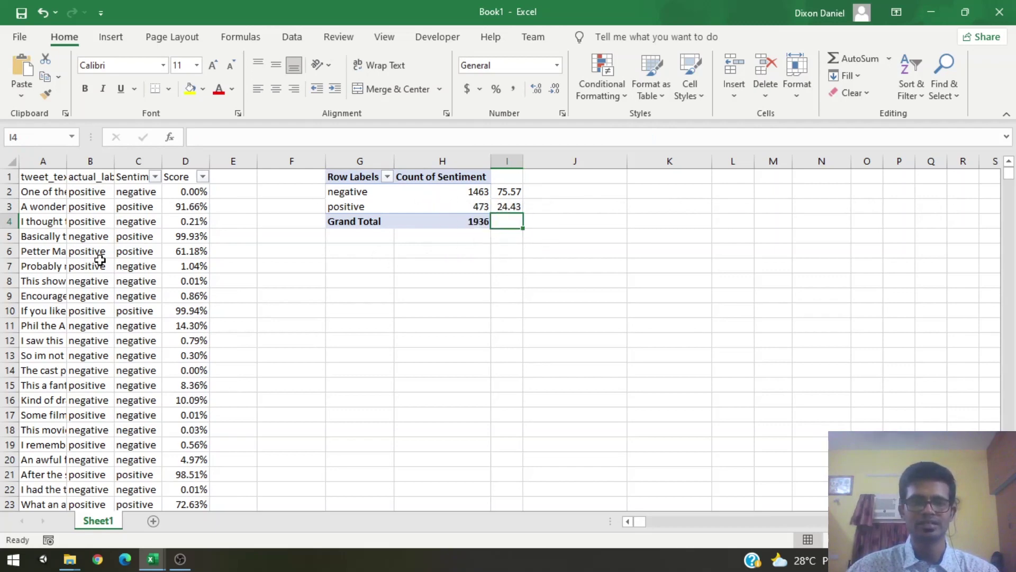
Step: Compare the negative and positive counts in column H with their calculated percentages in column I and the review texts
click(507, 178)
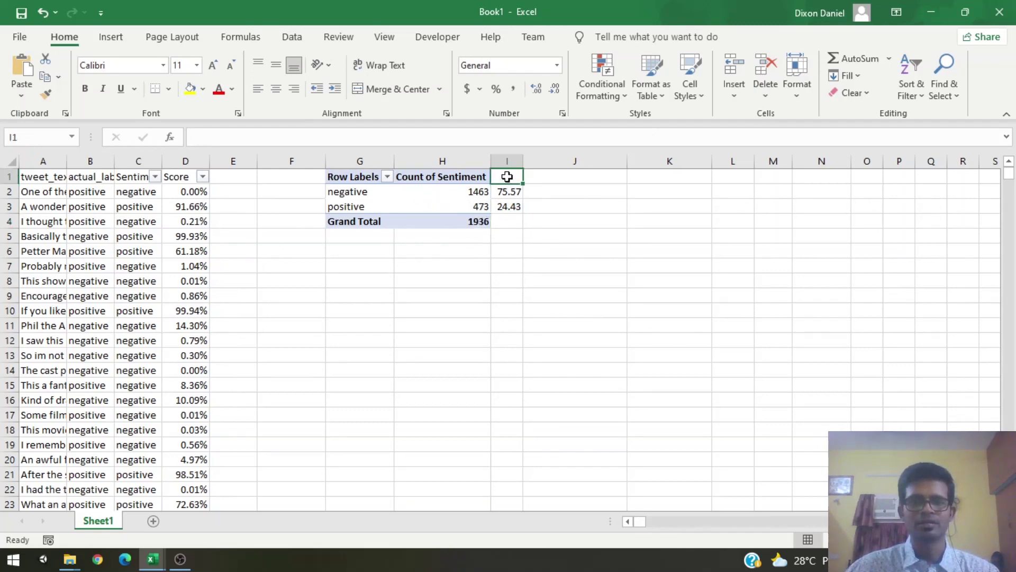
drag(512, 213, 456, 196)
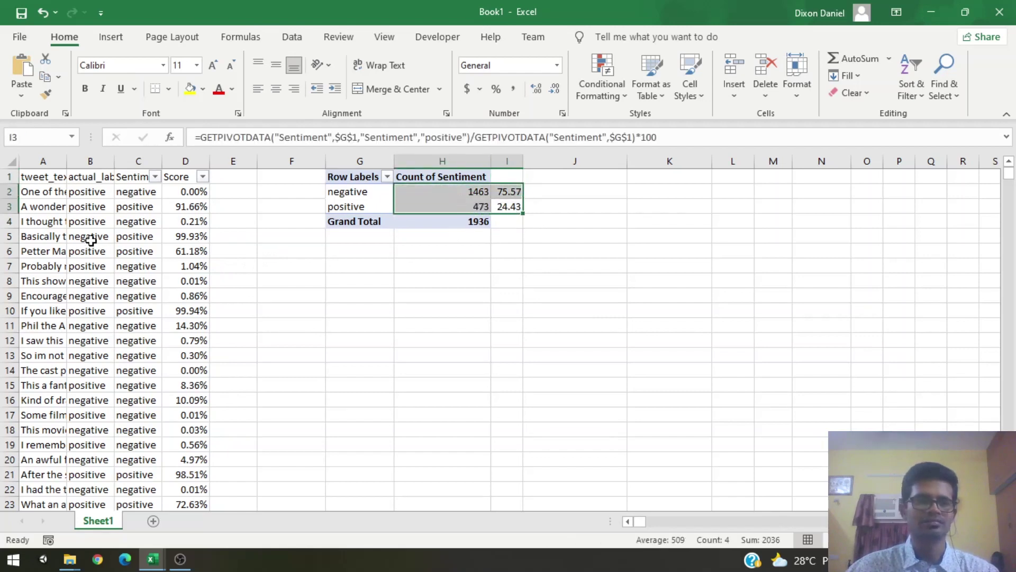
click(45, 219)
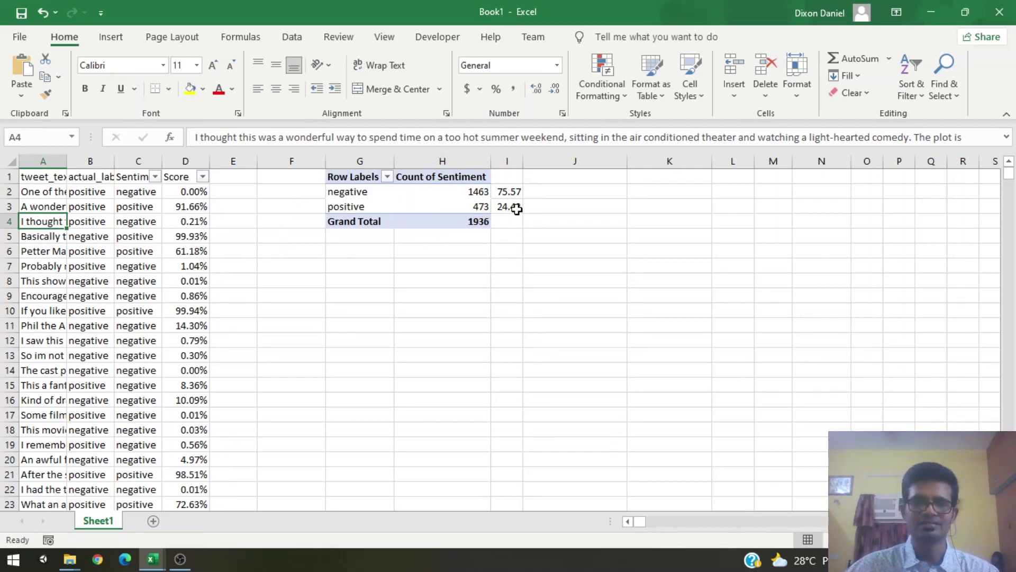
click(511, 190)
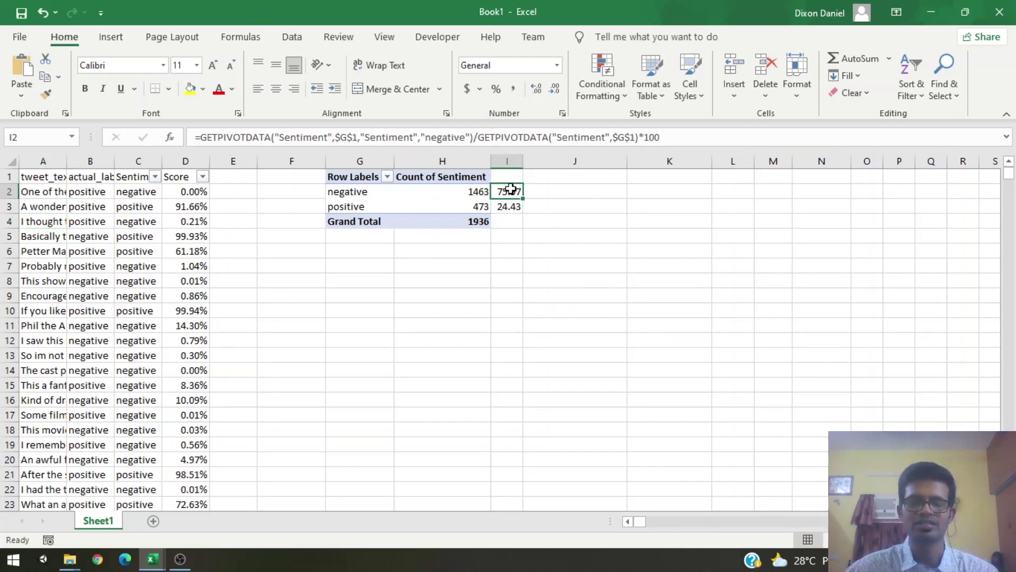
click(509, 208)
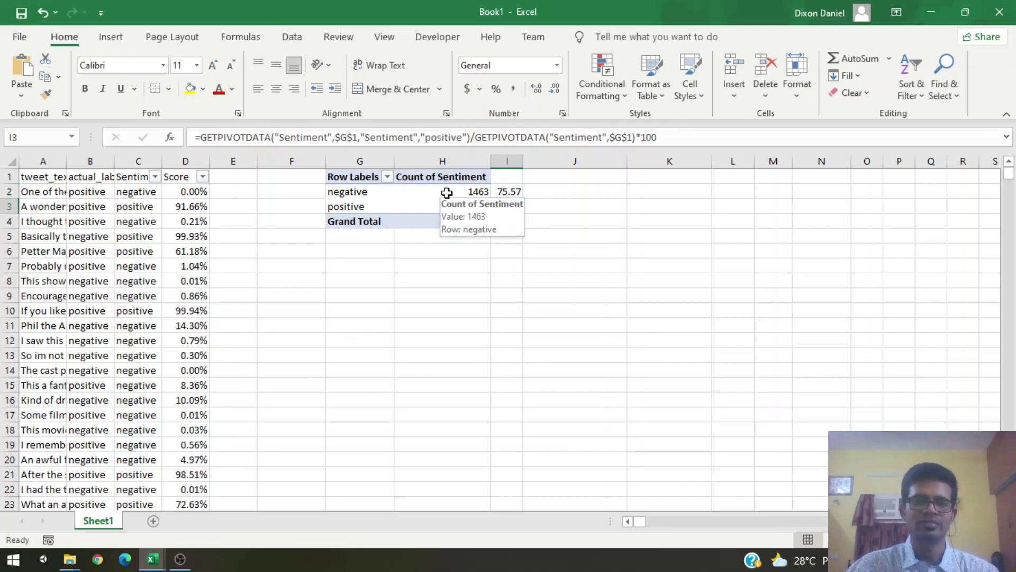
drag(447, 193, 501, 204)
click(576, 224)
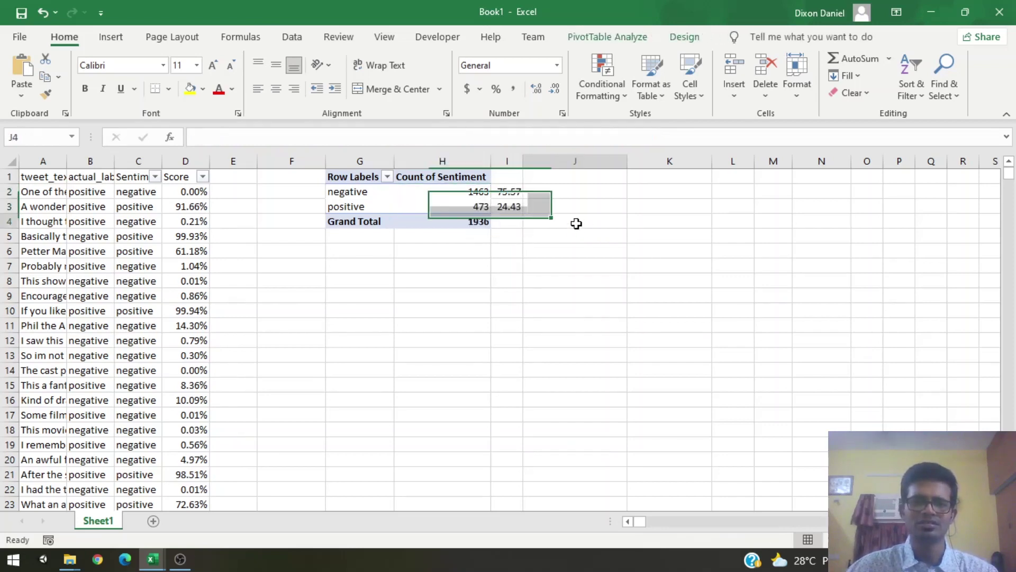
click(508, 207)
click(571, 224)
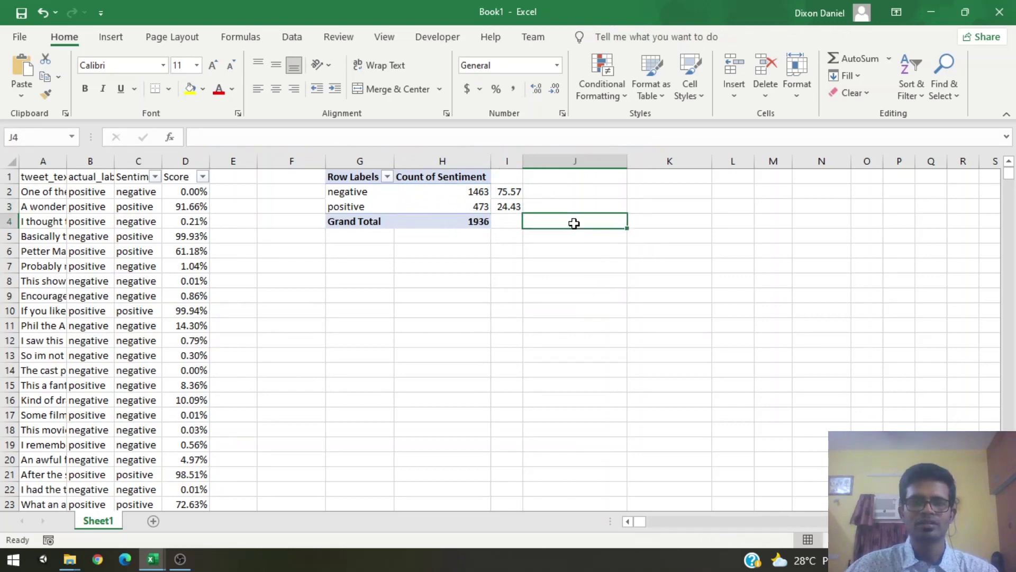
click(651, 176)
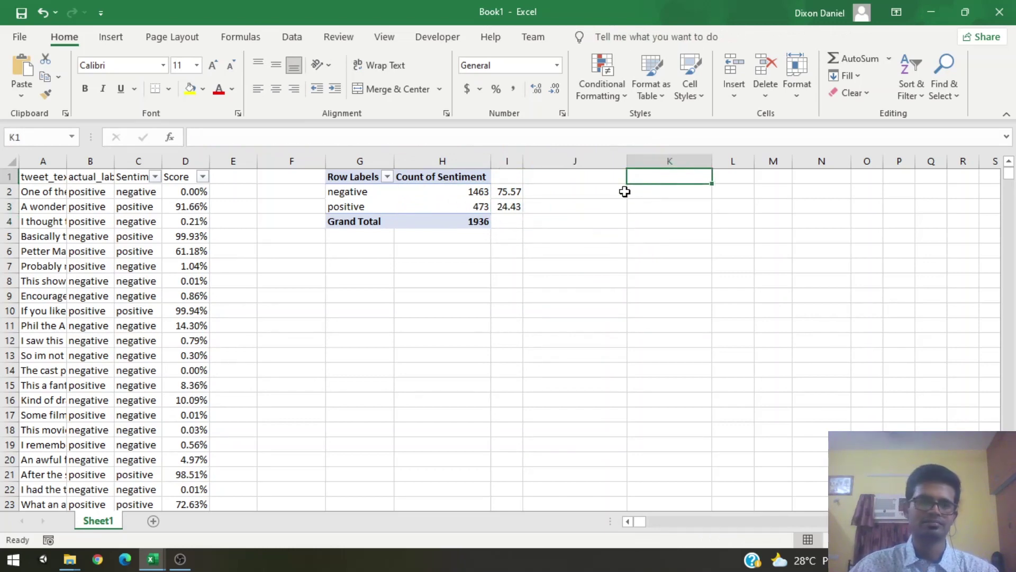
click(641, 208)
click(651, 178)
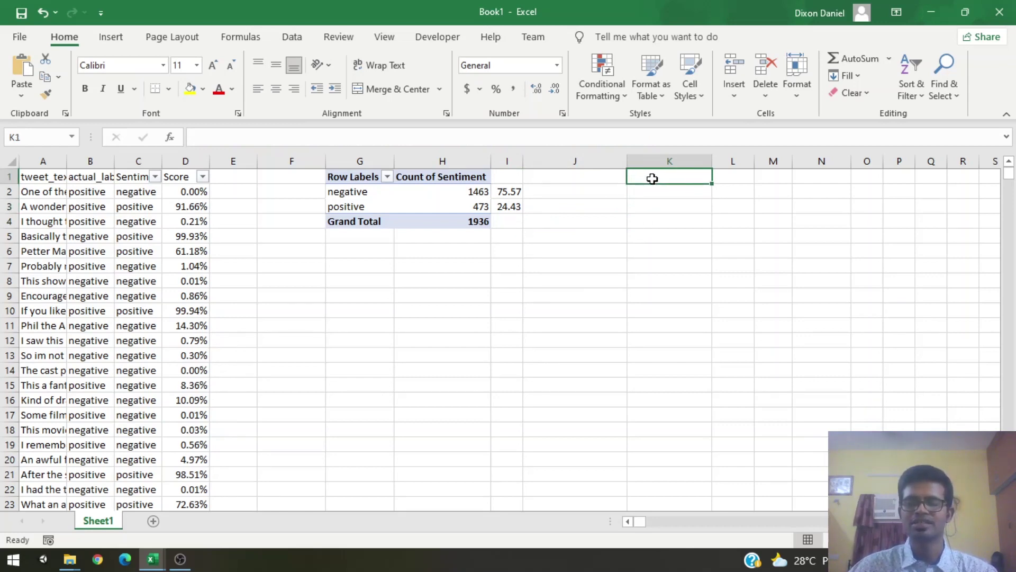
key(ctrl+z)
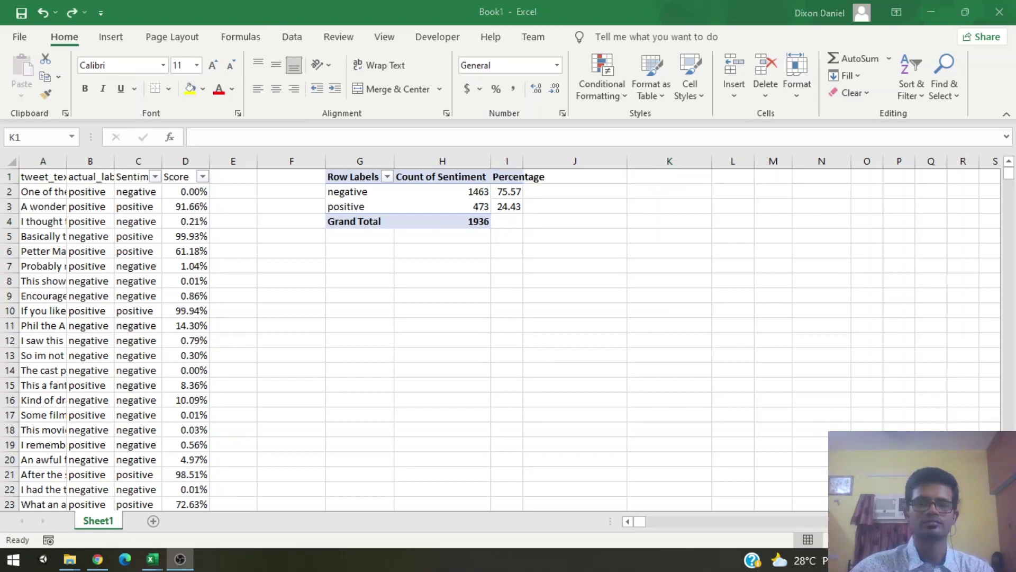
click(672, 178)
click(671, 209)
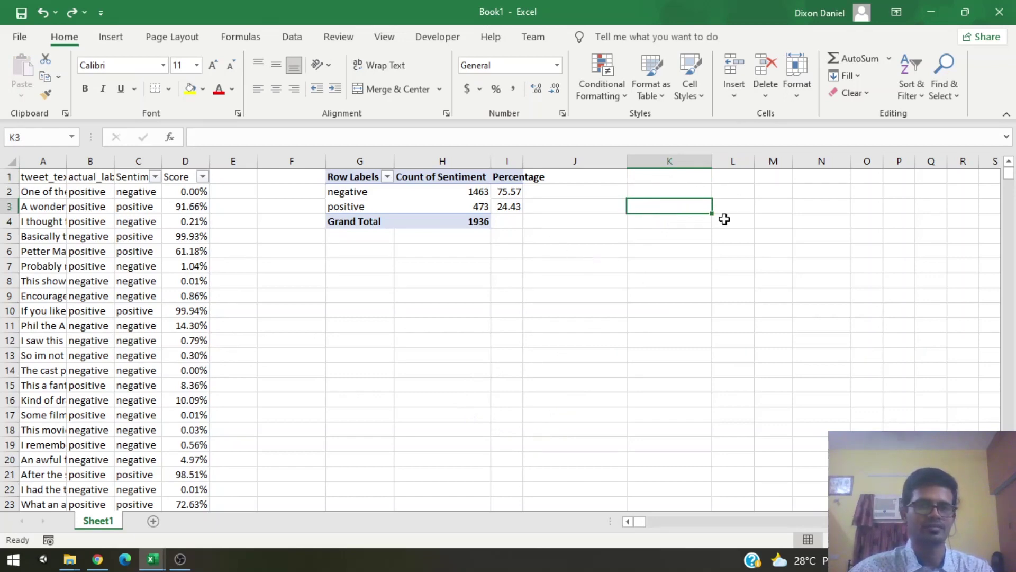
click(675, 180)
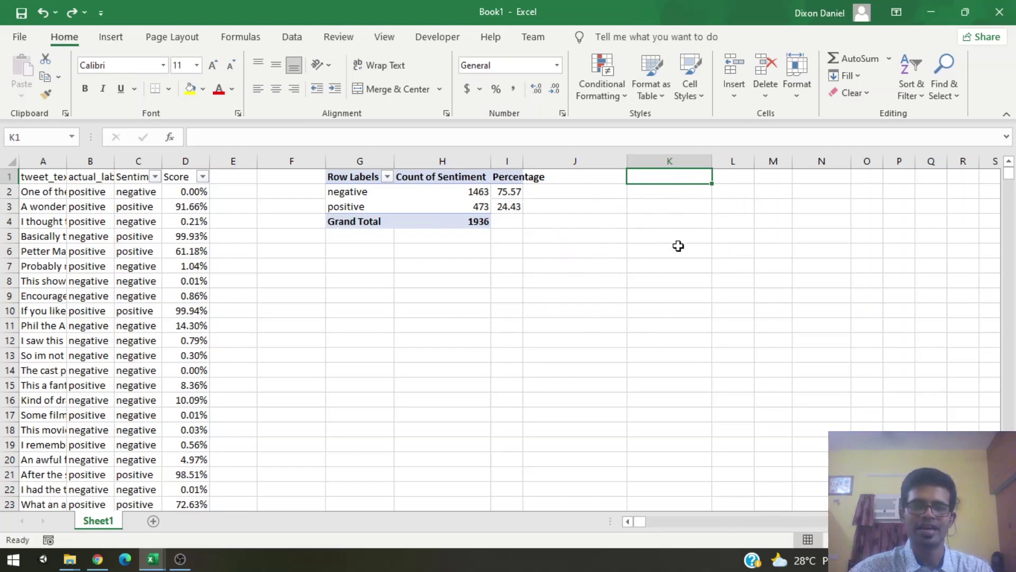
click(688, 207)
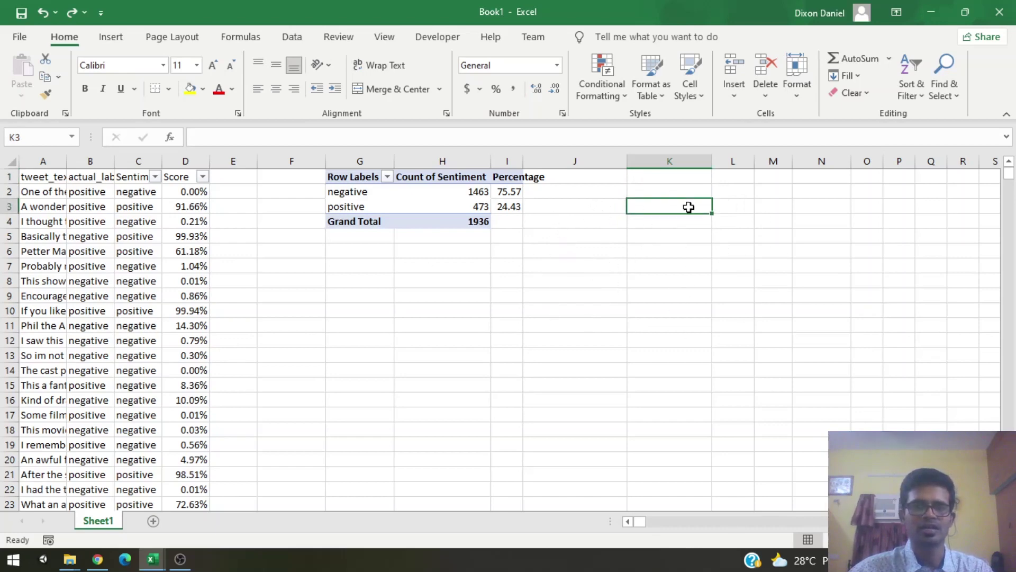
click(675, 184)
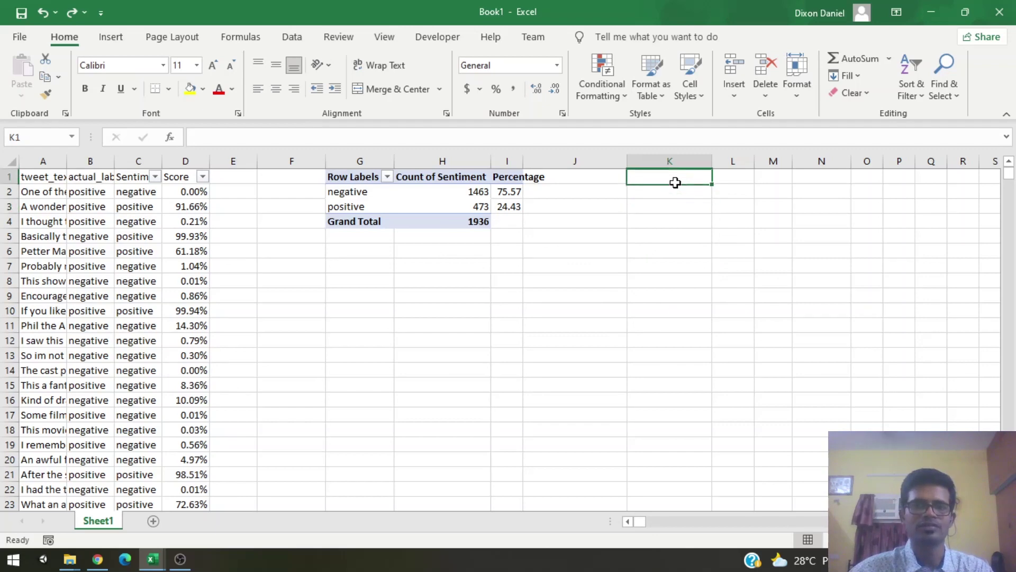
Step: Create a PivotTable from Sheet1 range B1:C1937, covering the actual_label and Sentiment columns, on the existing worksheet at K1
click(111, 37)
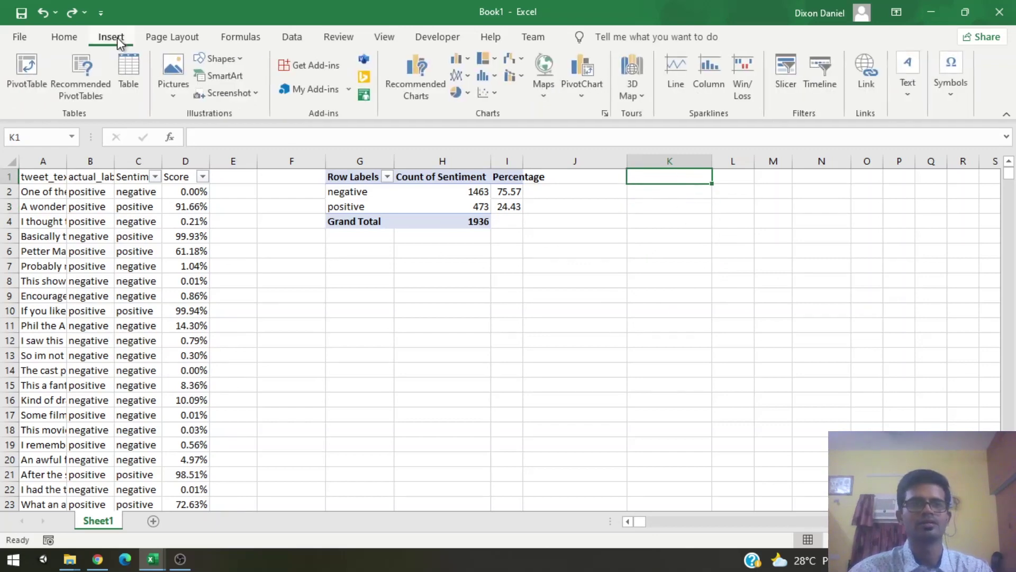
click(33, 87)
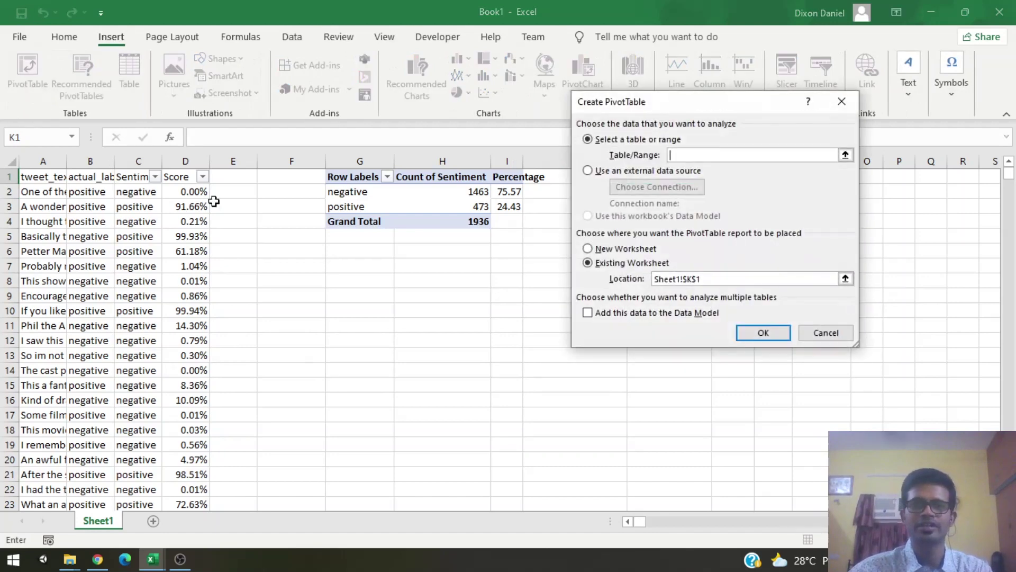
click(845, 155)
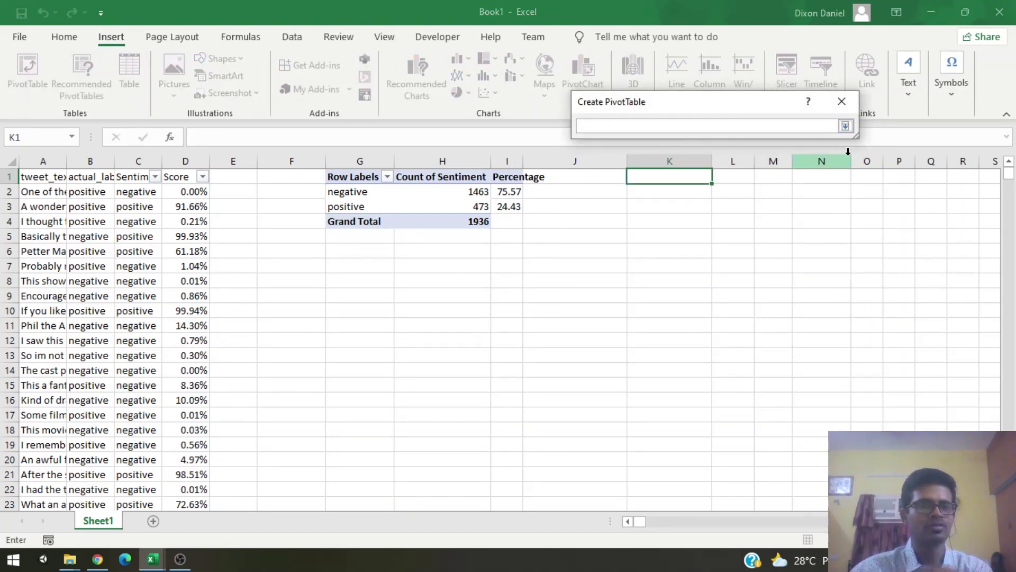
click(87, 176)
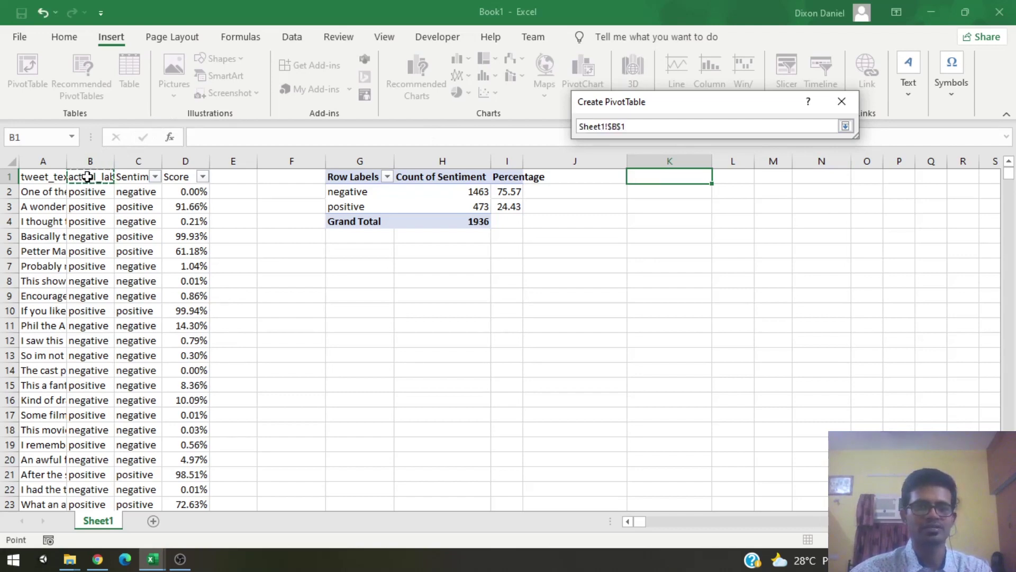
ctrl+click(144, 175)
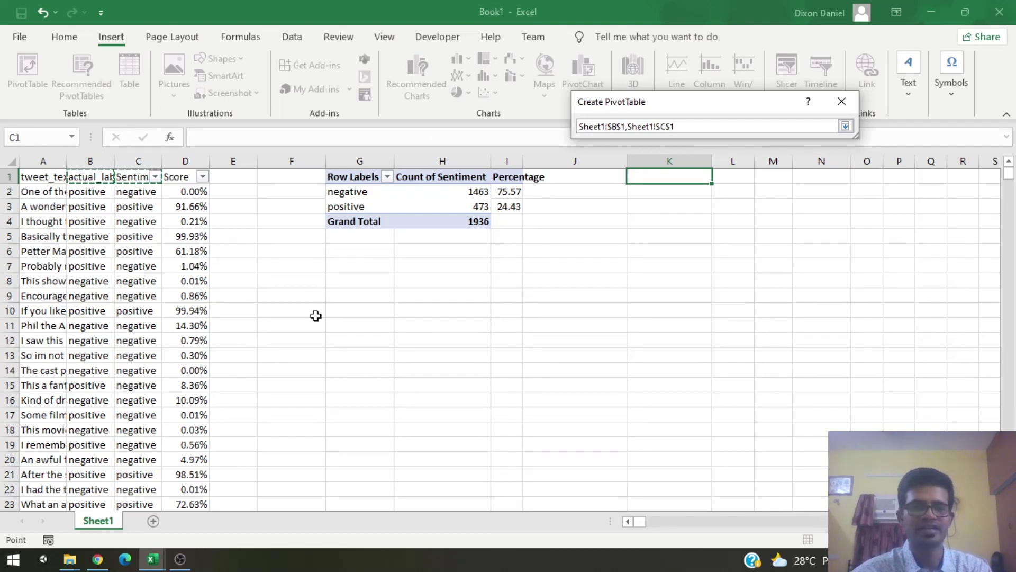
key(ctrl+shift+Down)
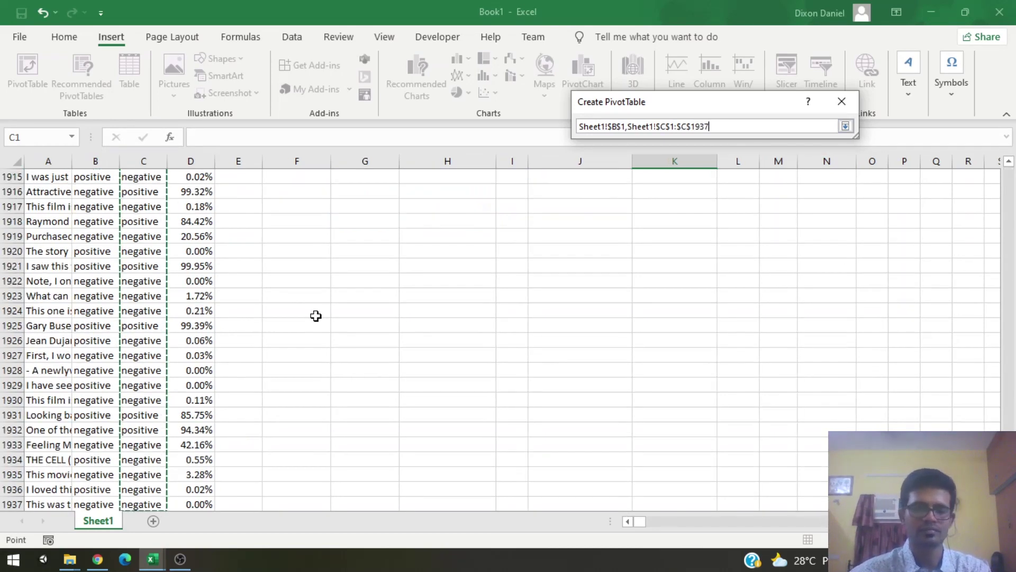
key(Return)
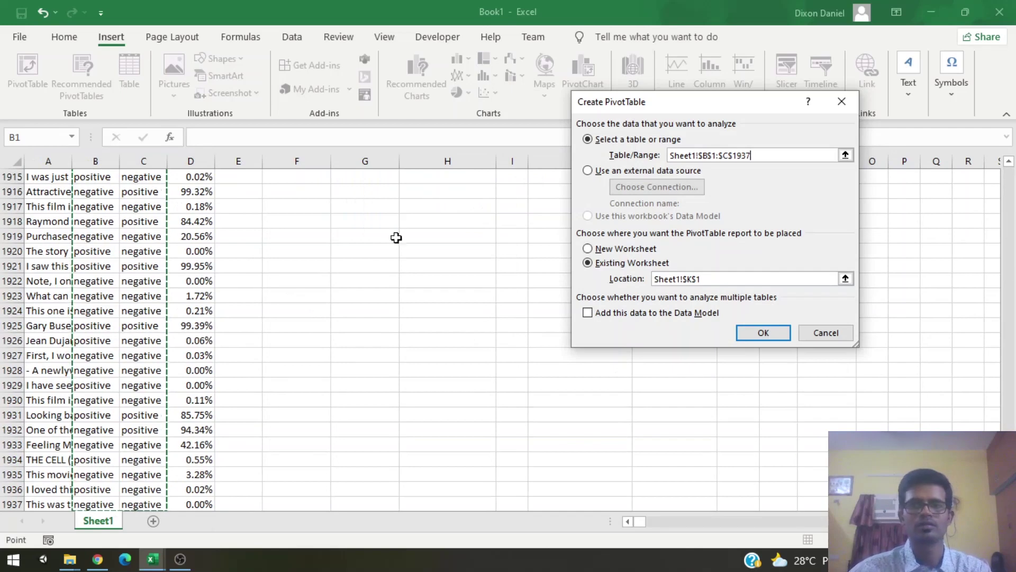
click(763, 333)
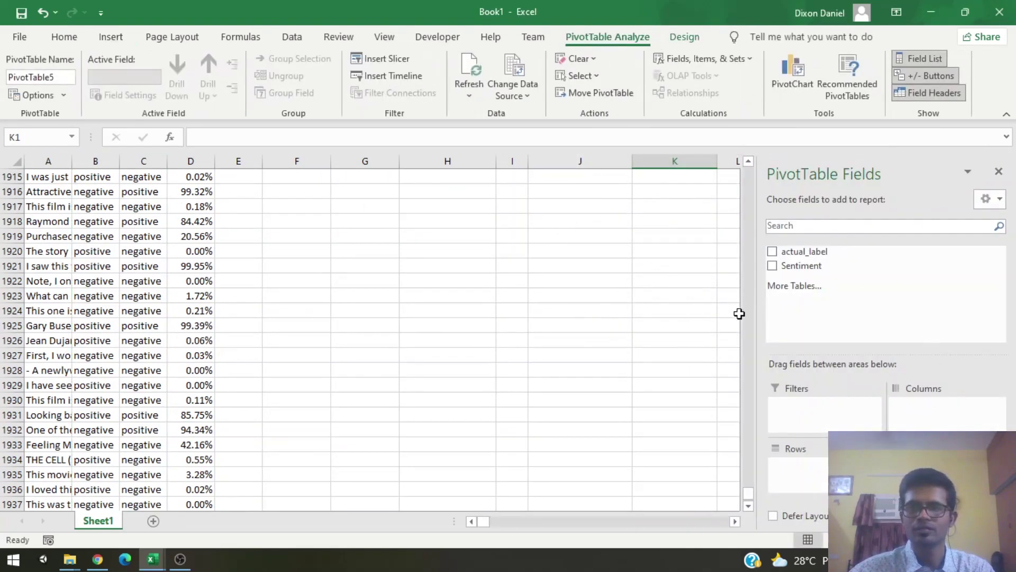
Step: Put actual_label in the new PivotTable's Rows, Sentiment in its Columns and the count of actual_label in Values, and close the field list
drag(750, 495, 753, 163)
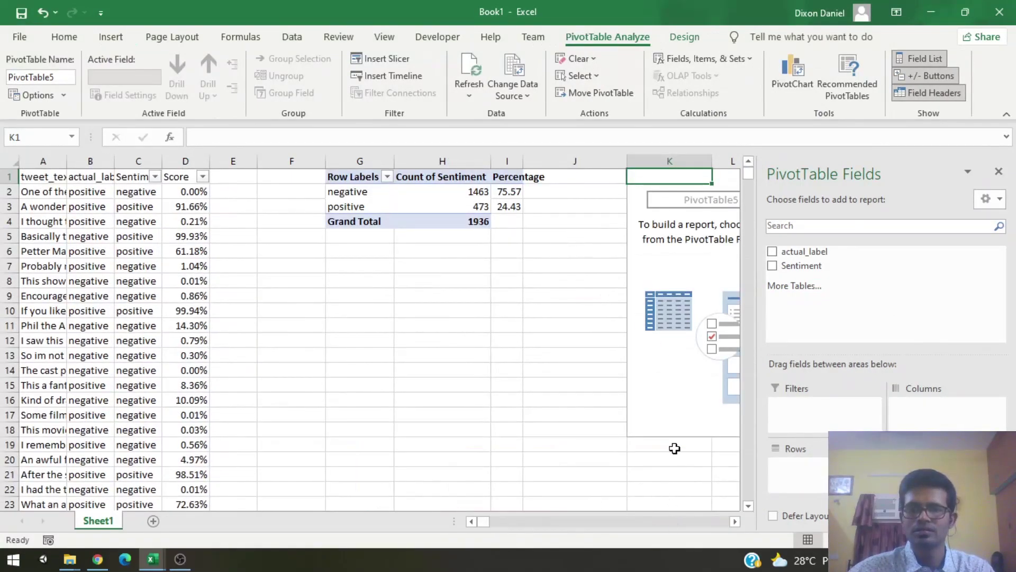
drag(786, 252, 805, 481)
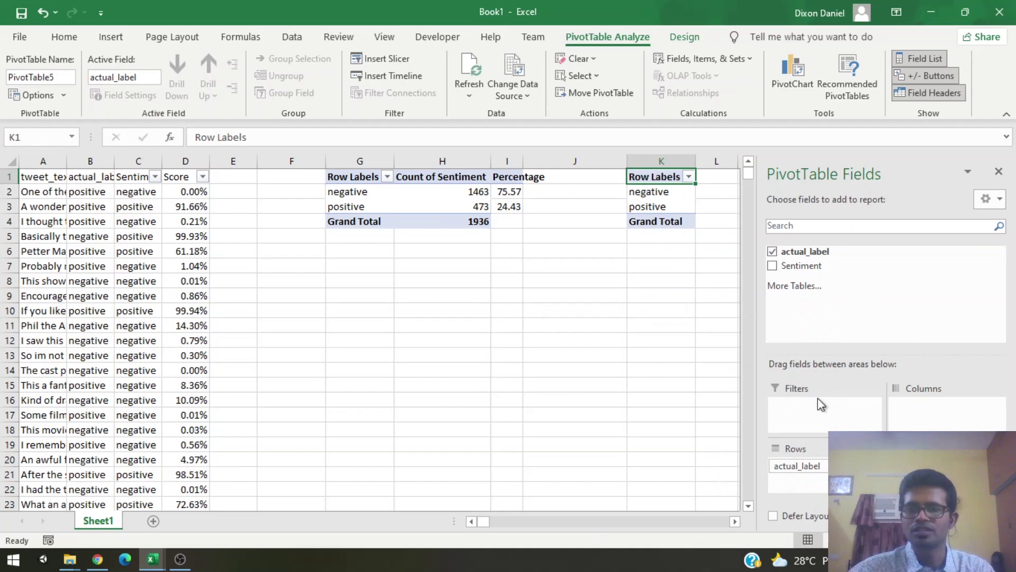
drag(793, 268, 917, 414)
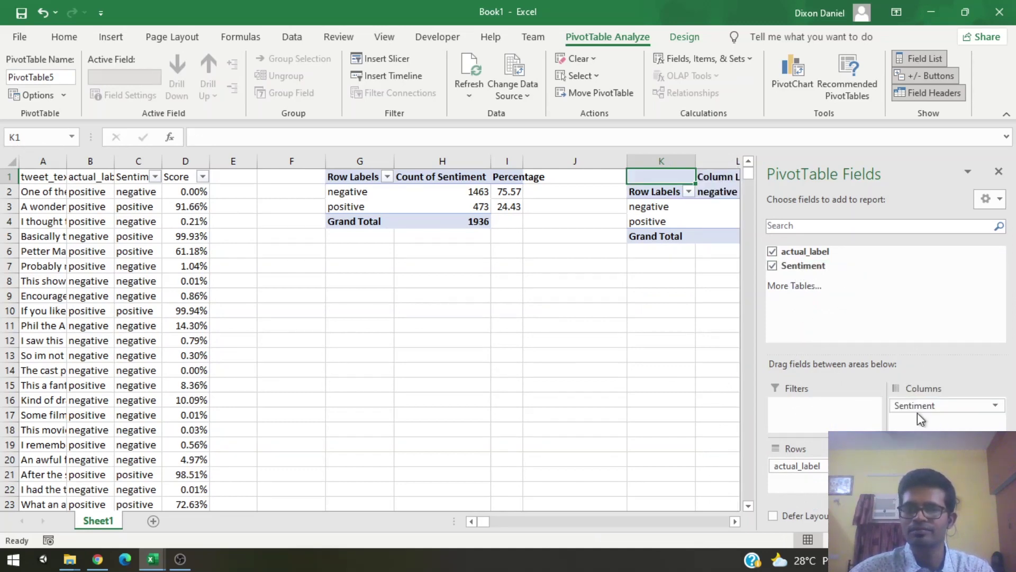
drag(735, 522, 735, 522)
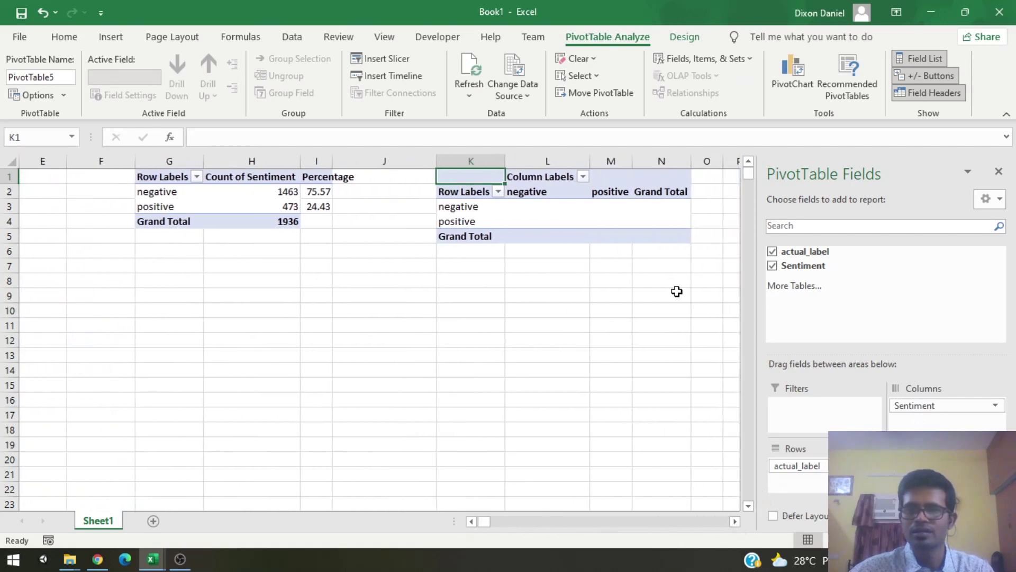
drag(810, 253, 822, 266)
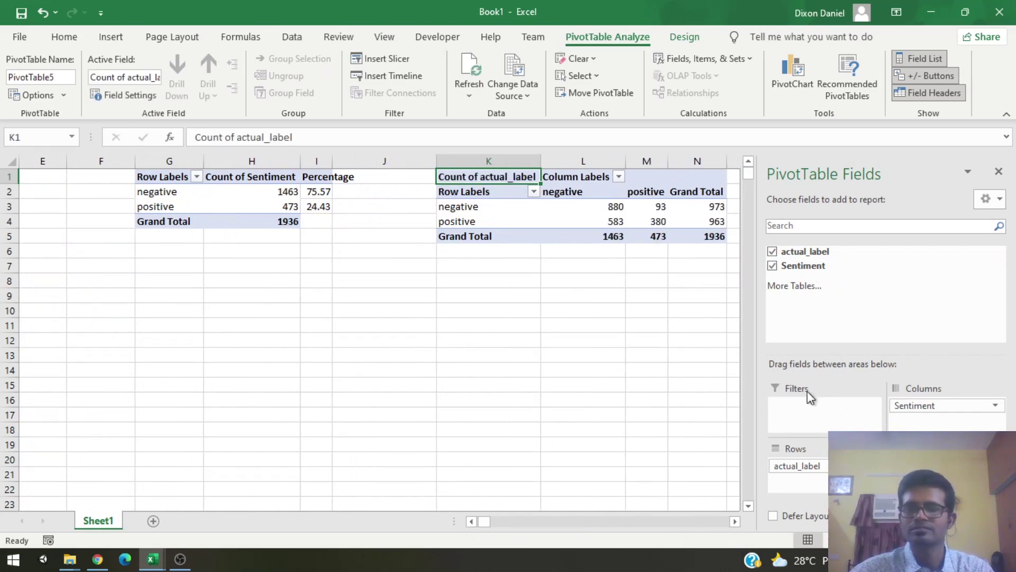
click(488, 311)
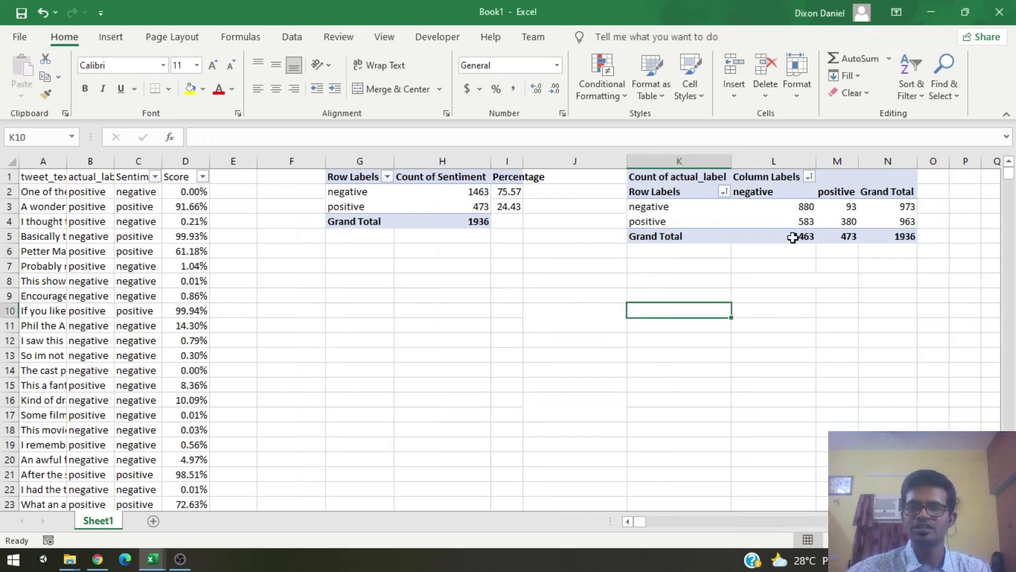
Step: Examine how the reviews labelled negative split between negative and positive predictions, and their row total
click(694, 207)
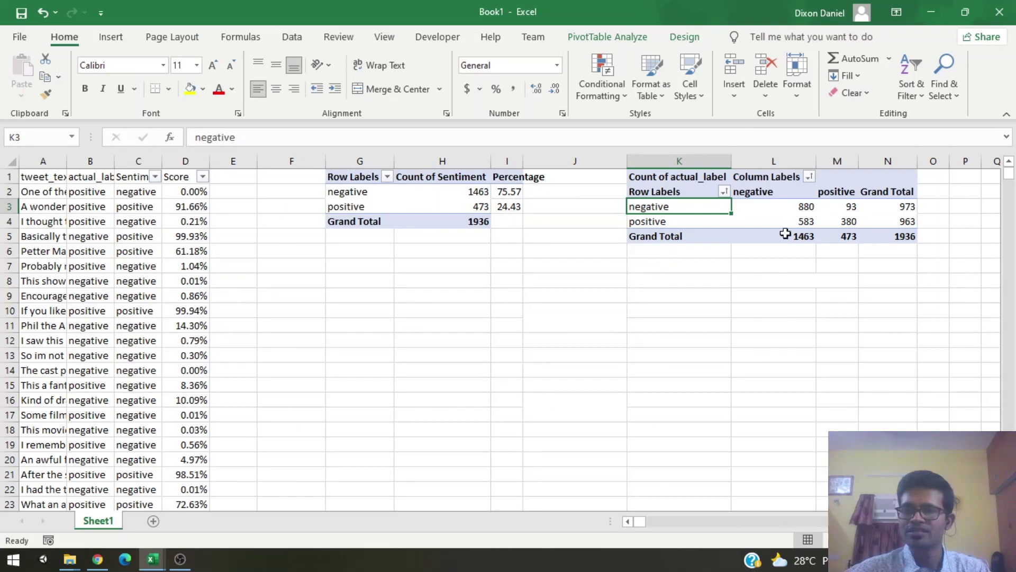
click(709, 222)
click(709, 207)
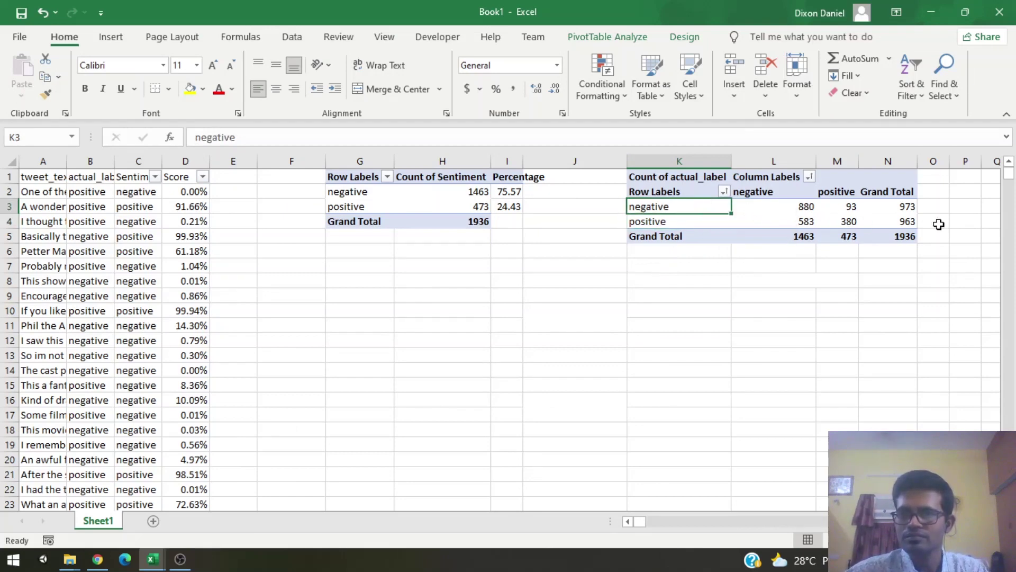
click(902, 208)
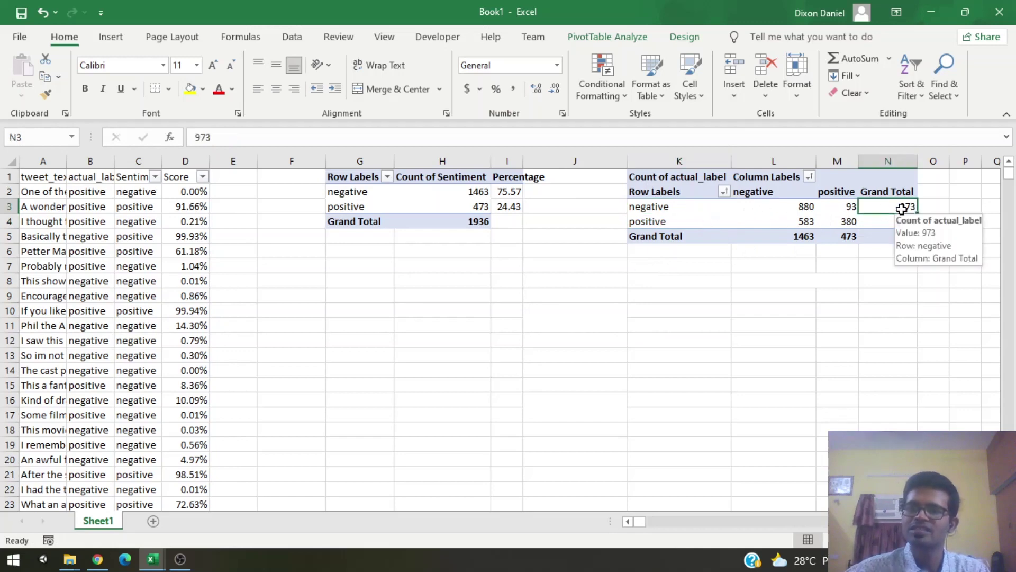
click(685, 209)
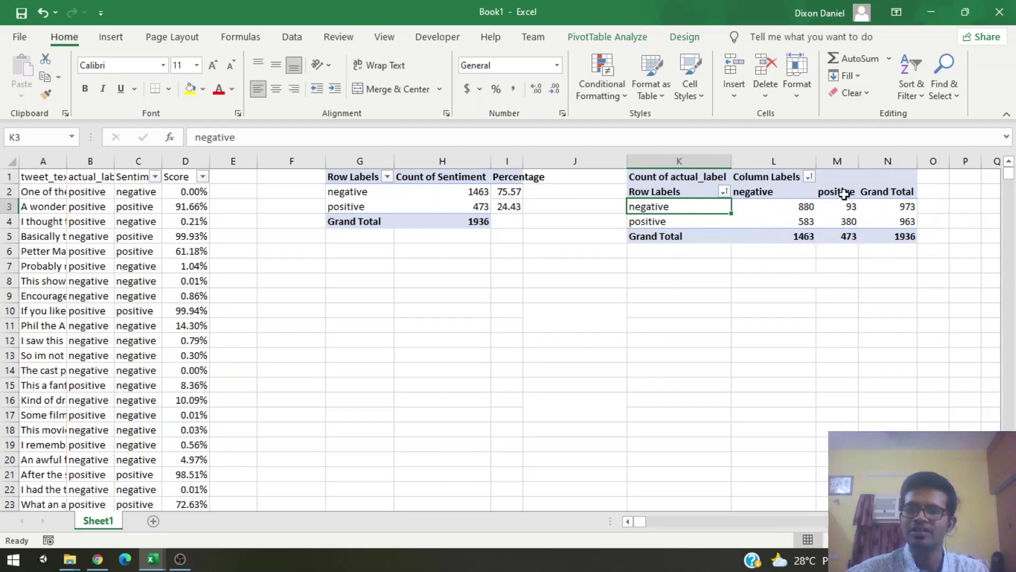
click(801, 221)
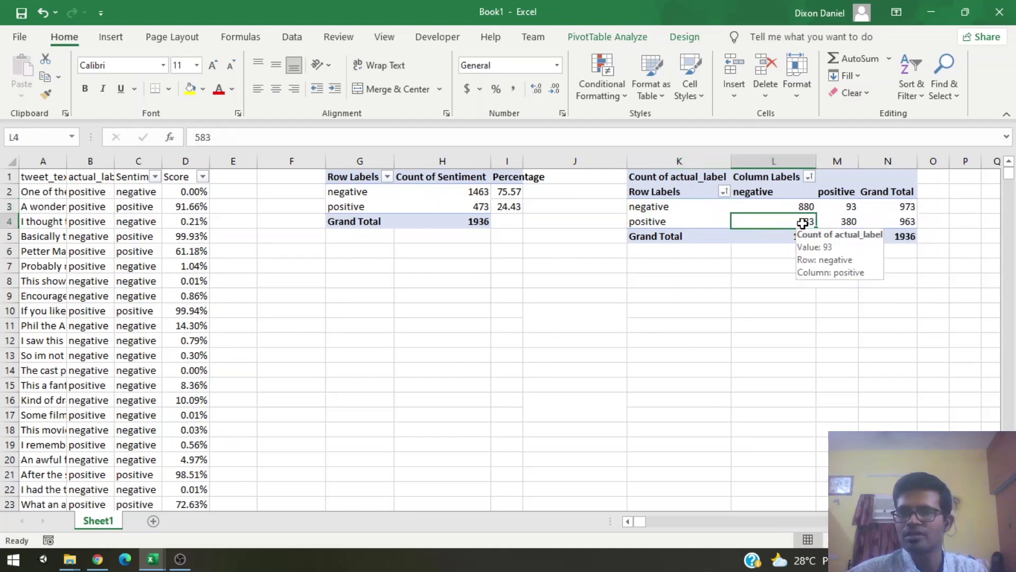
Step: Examine how the reviews labelled positive split between negative and positive predictions, and compare both rows with the grand totals
click(700, 223)
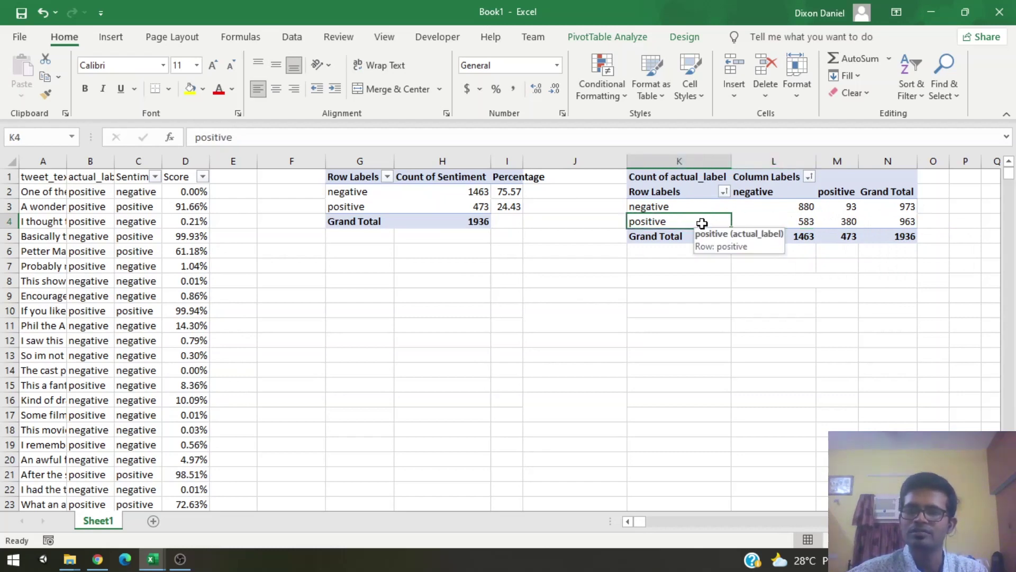
click(787, 222)
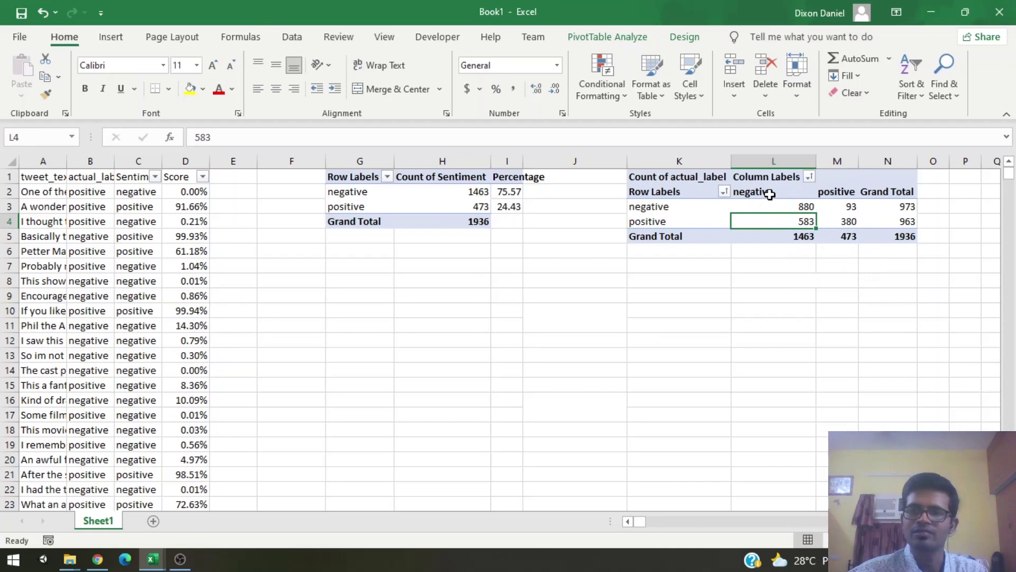
mouse_move(834, 223)
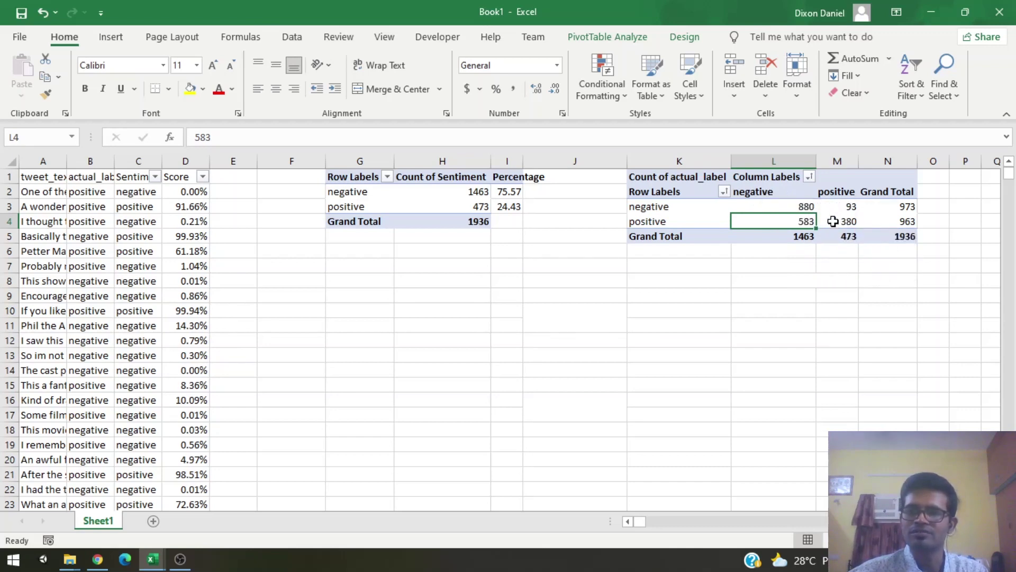
click(834, 224)
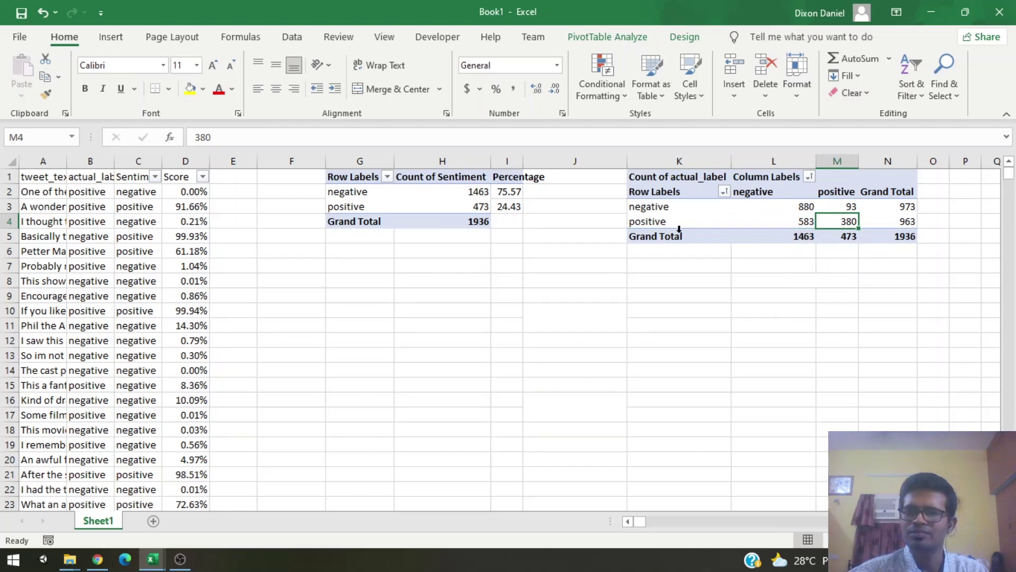
drag(675, 221, 881, 220)
click(711, 222)
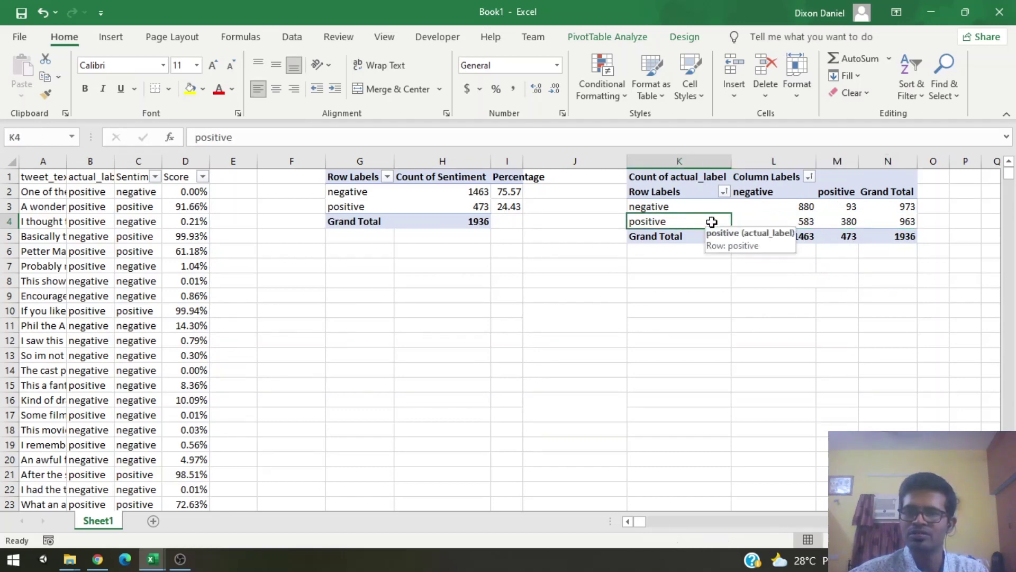
drag(900, 237, 682, 207)
click(682, 206)
click(892, 219)
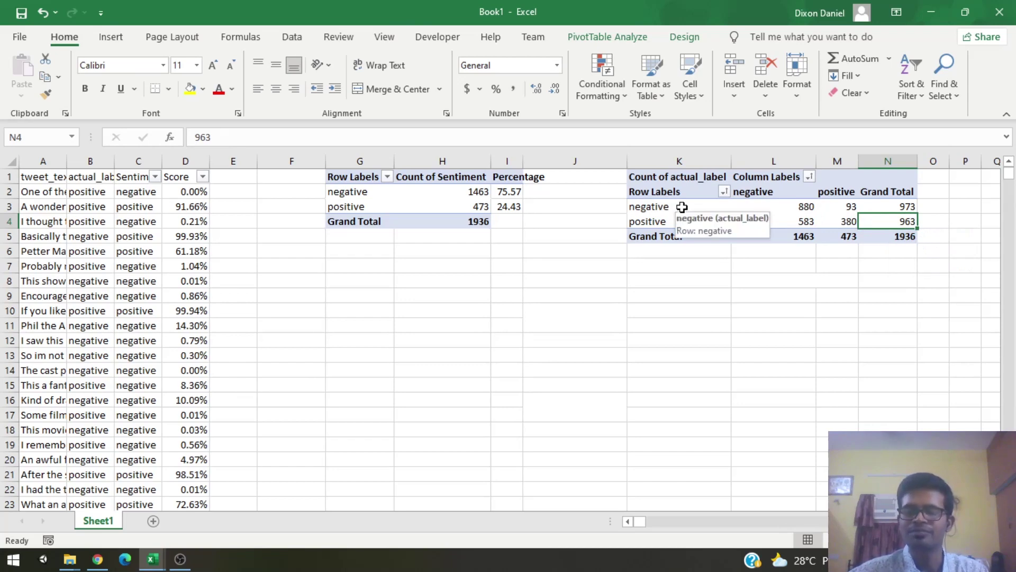
click(670, 278)
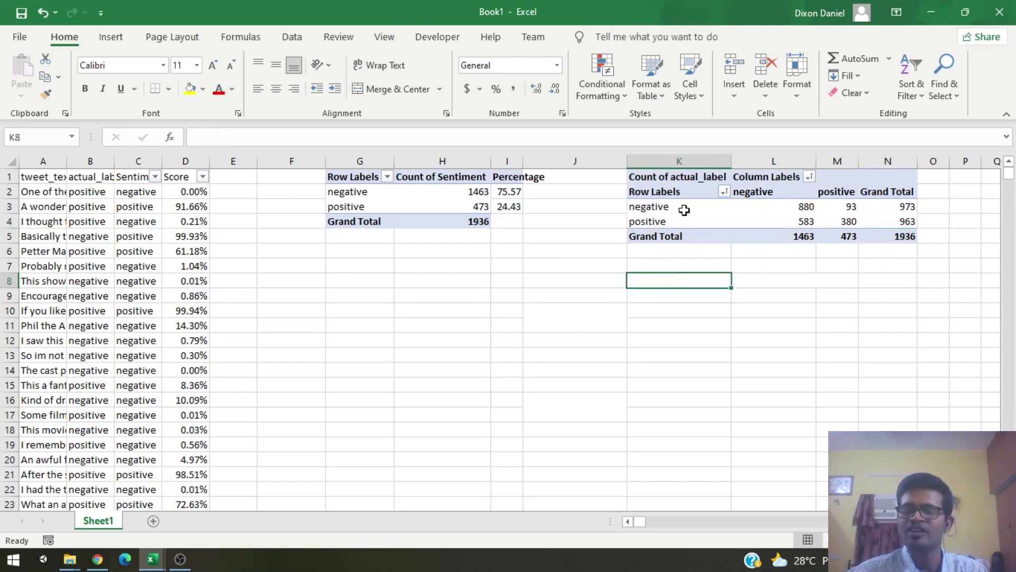
click(694, 266)
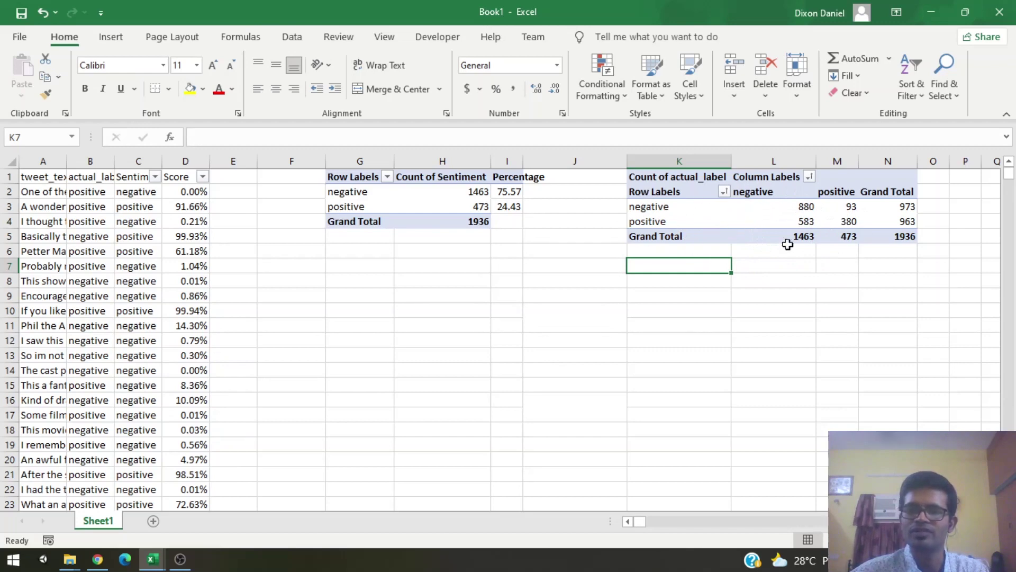
Step: Sort both the row labels and the column labels of the actual_label PivotTable from Z to A
click(723, 191)
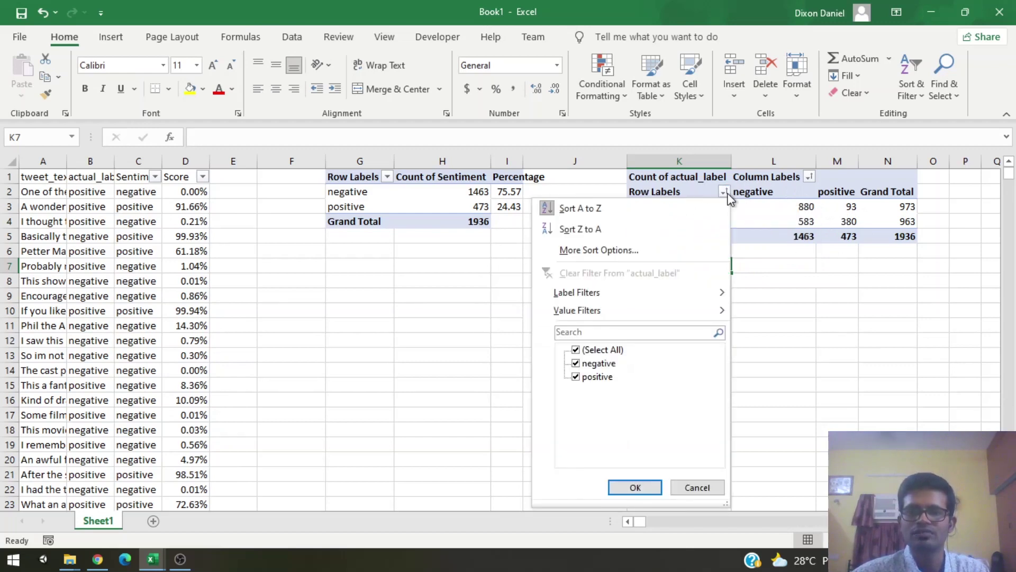
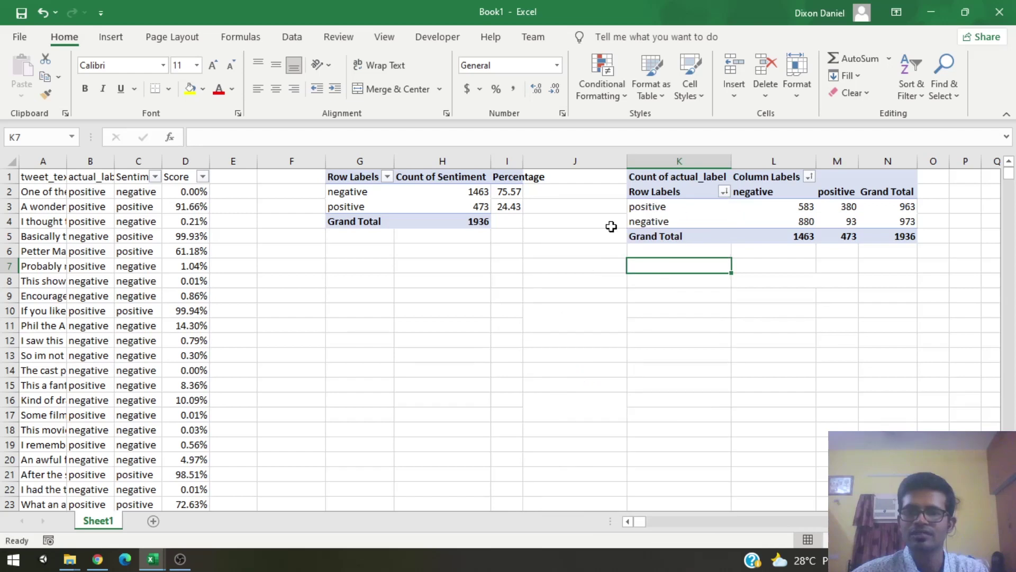
click(810, 177)
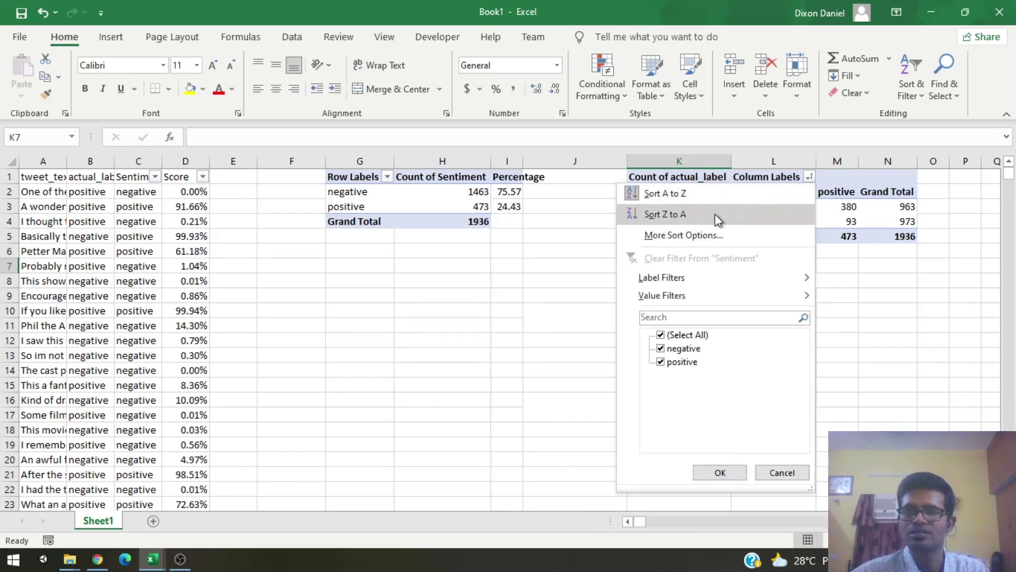
click(713, 214)
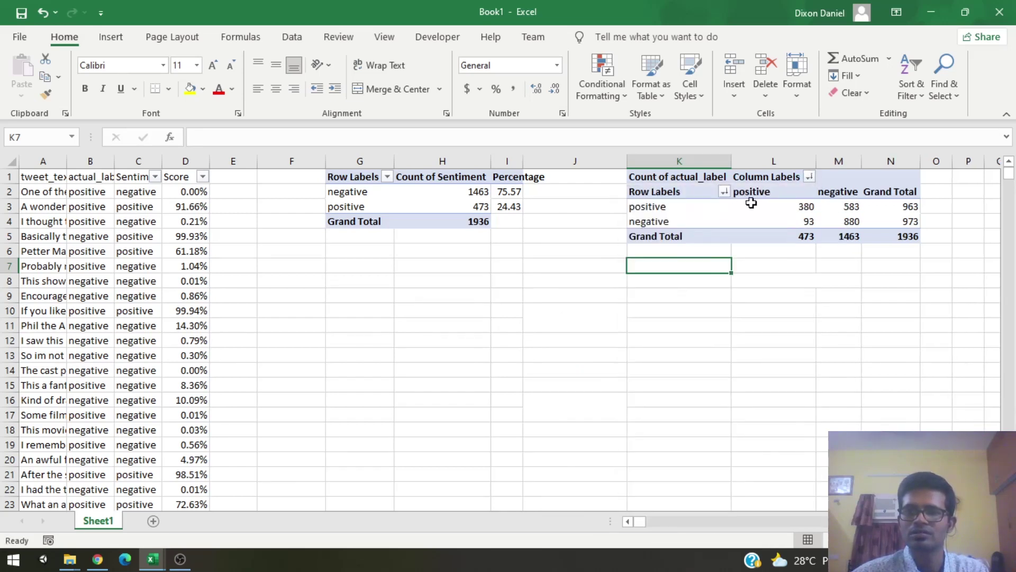
Step: Copy the PivotTable's labels and four counts in K2:M4, without the grand totals, to the range starting at K9
click(677, 209)
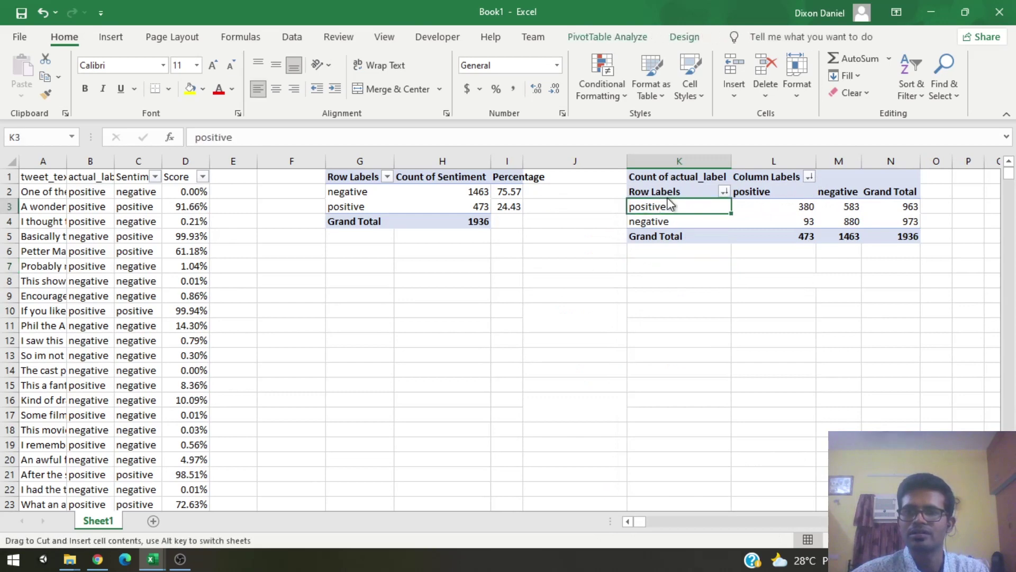
drag(840, 222, 682, 191)
key(ctrl+c)
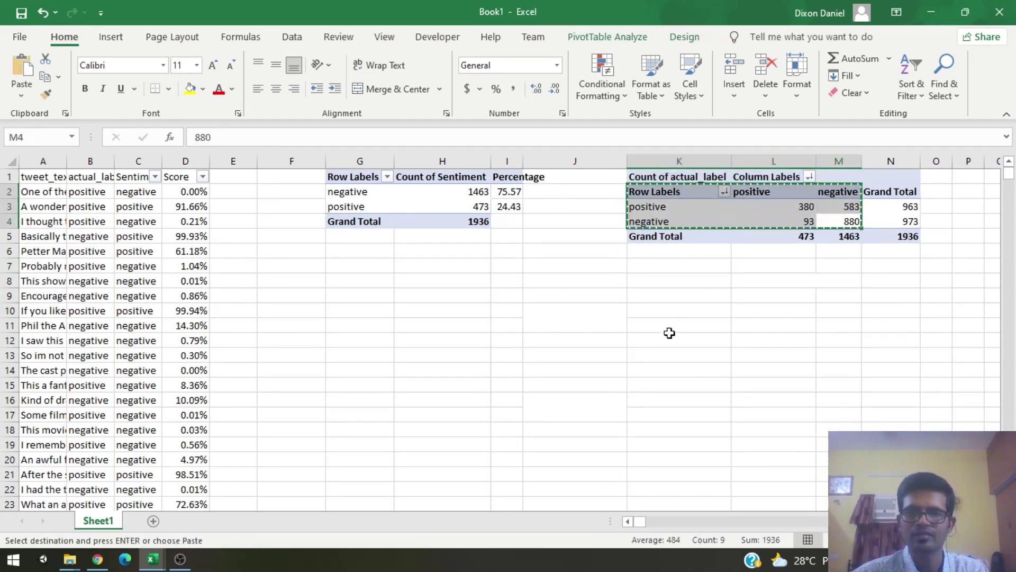
click(649, 295)
key(ctrl+v)
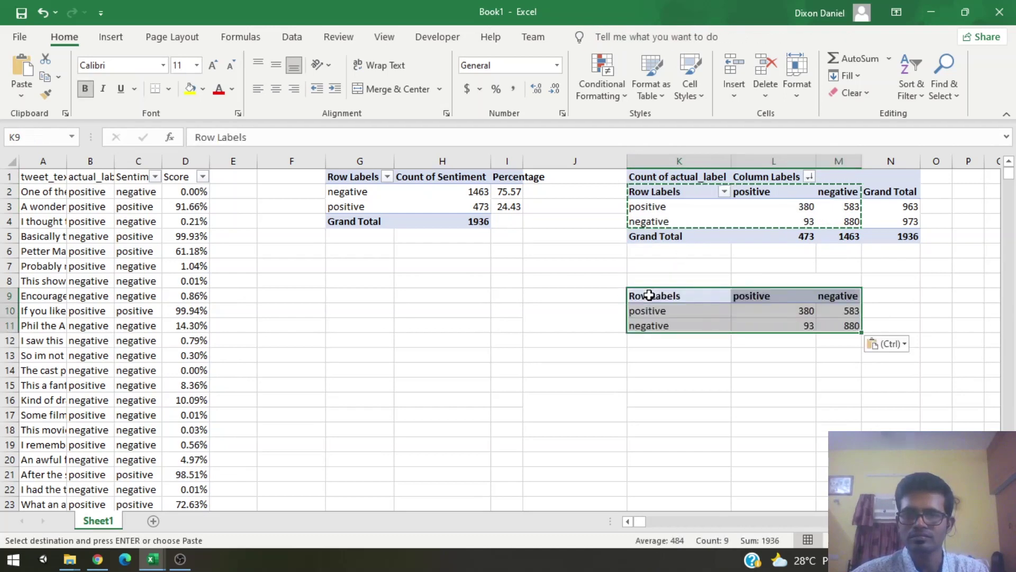
Step: Merge and center cells J10:J11 beside the copied table's row labels
click(574, 335)
drag(575, 311, 578, 321)
key(alt+h)
text(mc)
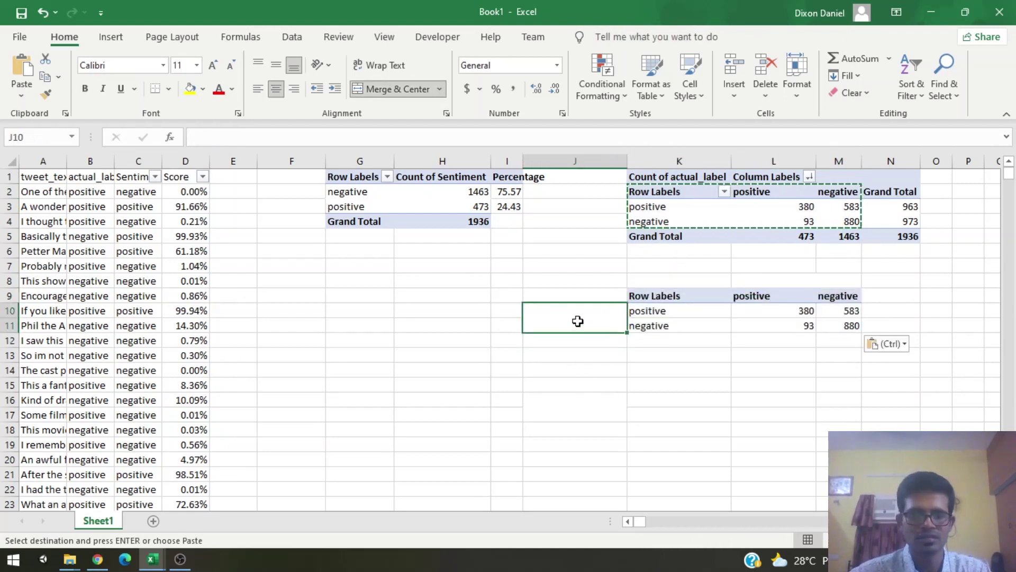
Step: Enter "Actual labels" in the merged cell J10:J11, and merge and center L8:M8 with the heading "Predicted labels"
text(Actual labels)
key(Tab)
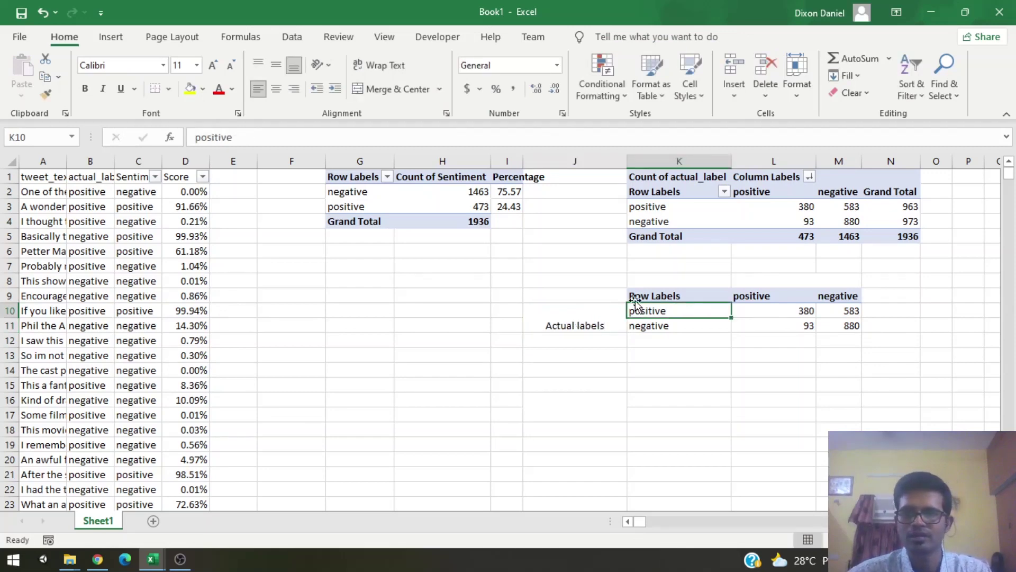
click(751, 284)
key(shift+Right)
key(alt+h)
text(mc)
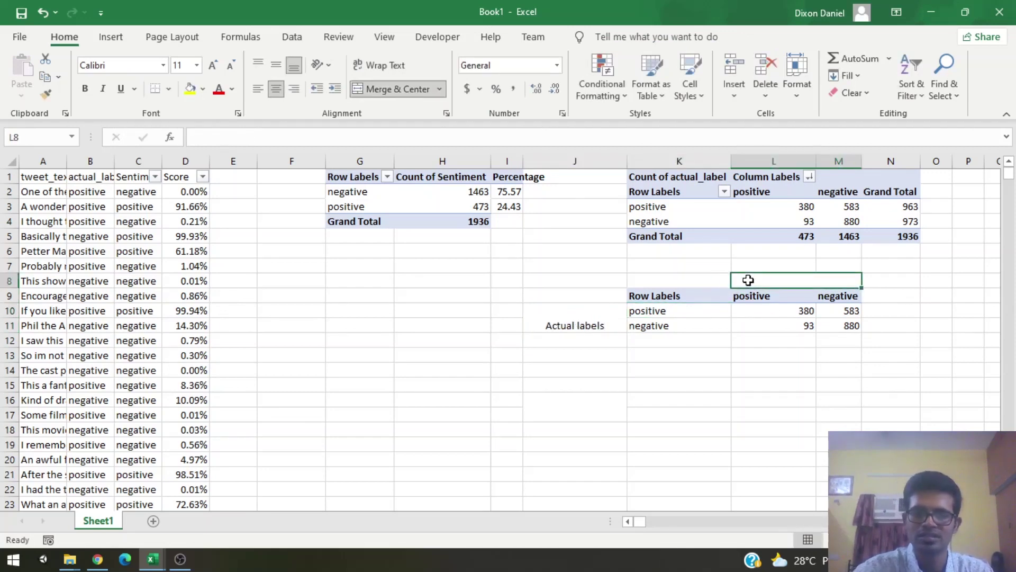
text(Predicted L)
key(BackSpace)
text(labels)
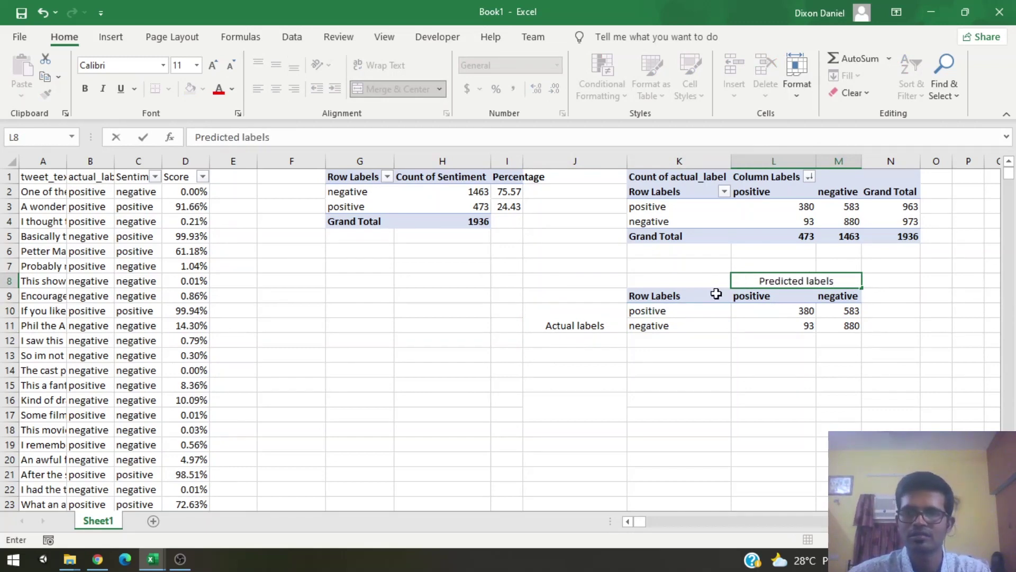
Step: Clear the "Row Labels" text from cell K9 of the copied table and review its counts
click(669, 295)
key(Return)
click(679, 355)
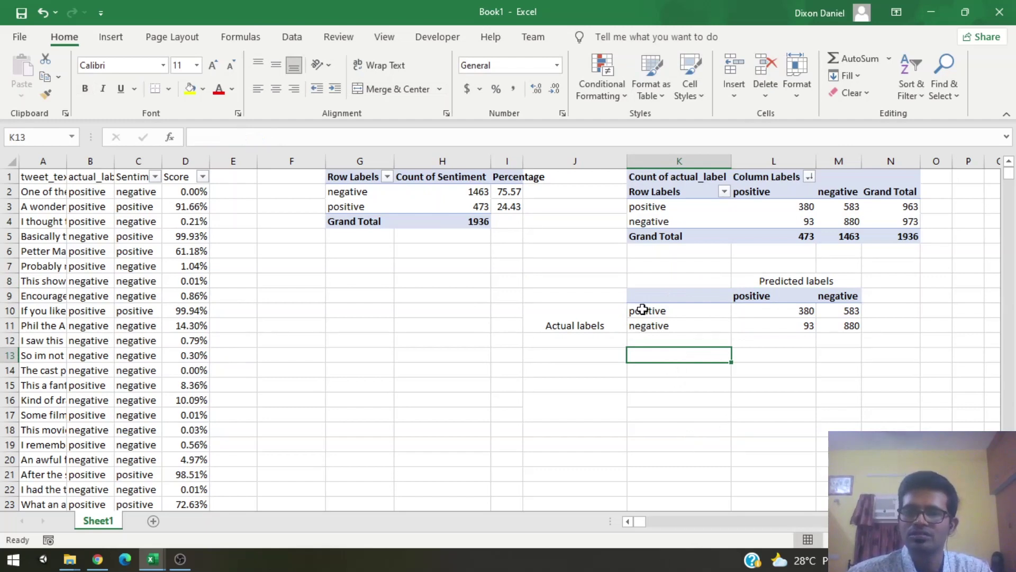
drag(638, 311, 808, 324)
click(748, 324)
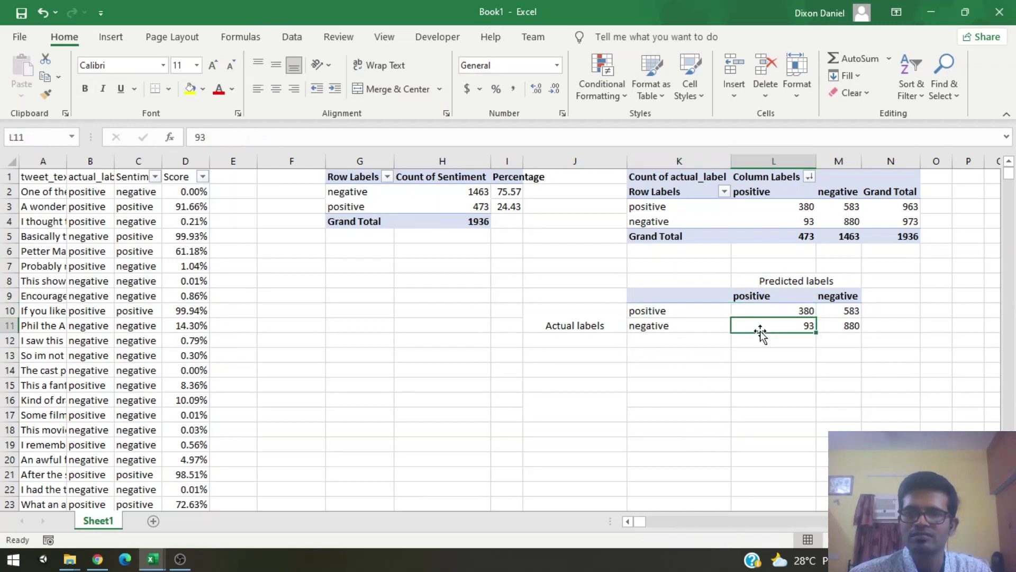
Step: Sort both the column labels and the row labels of the actual_label PivotTable from A to Z
click(724, 191)
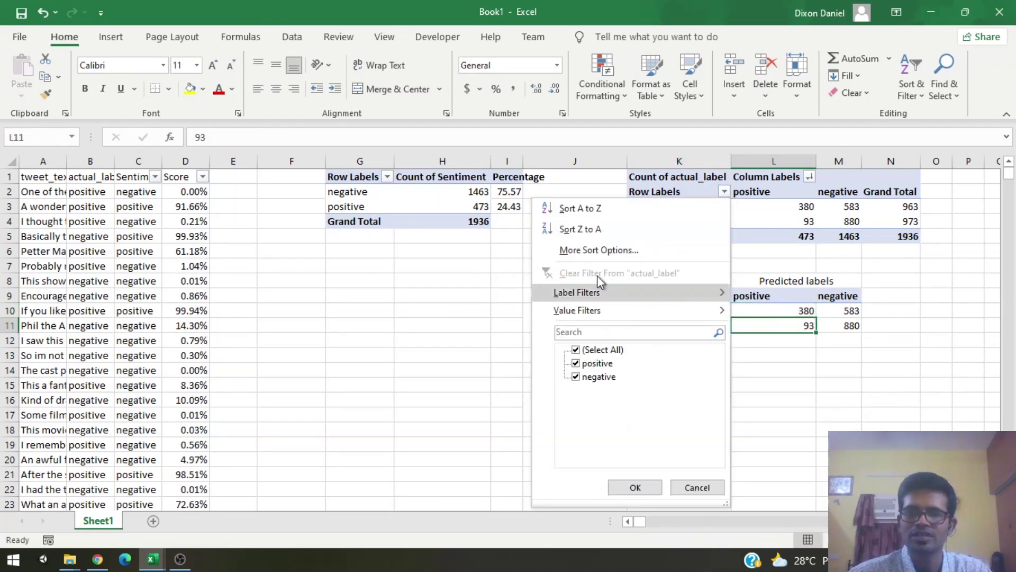
click(597, 229)
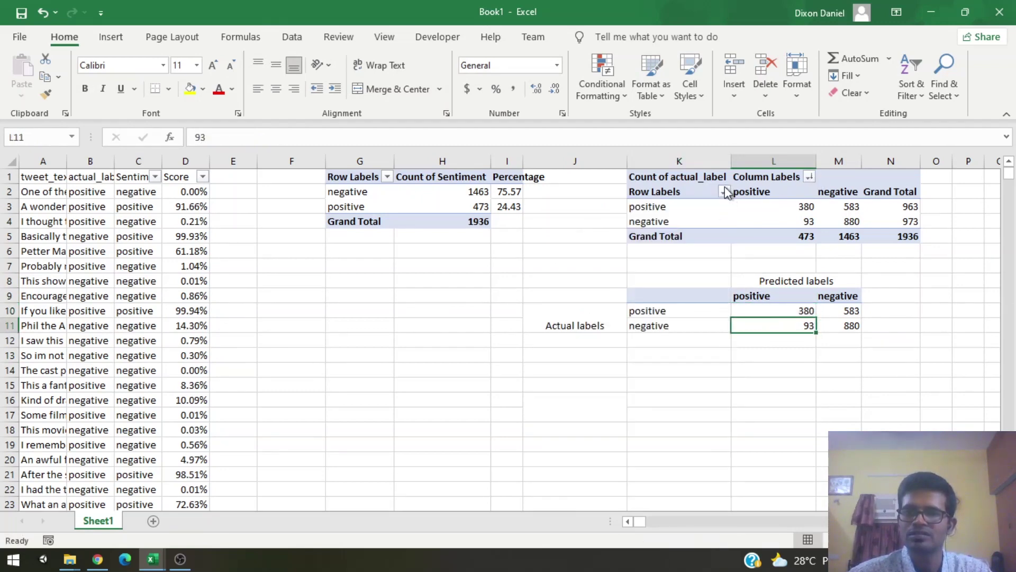
click(809, 177)
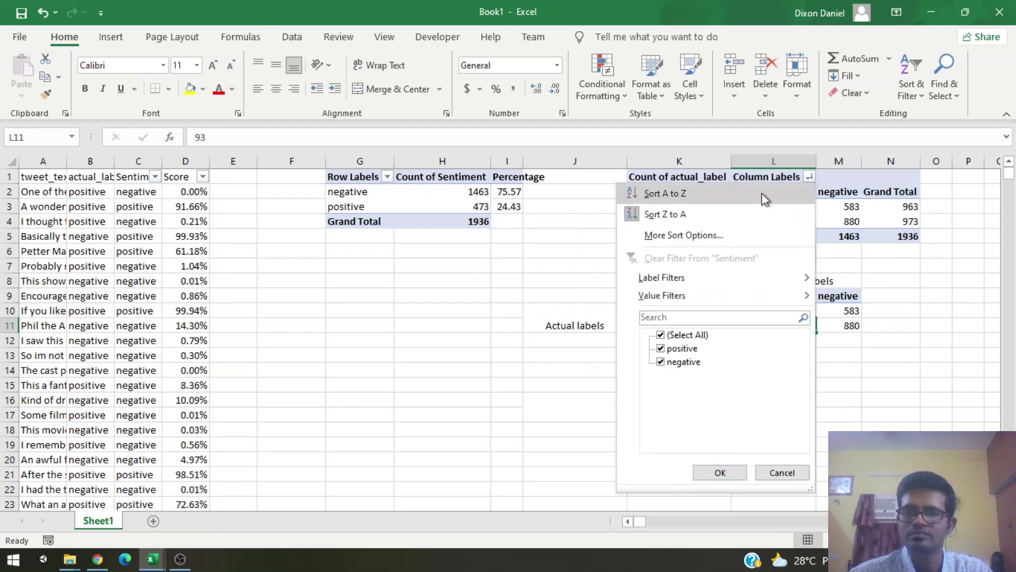
click(763, 195)
click(724, 192)
click(680, 206)
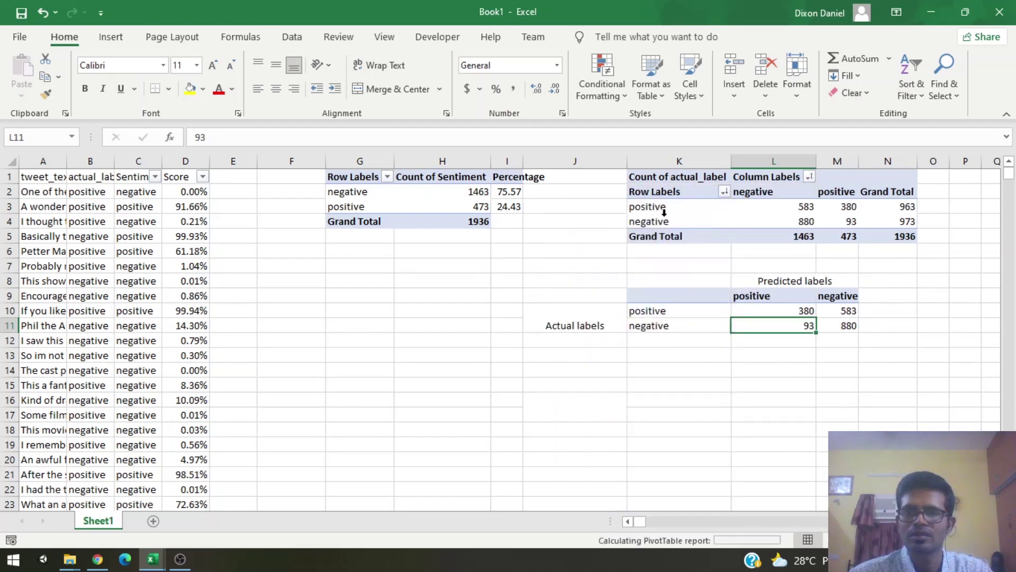
Step: Copy the re-sorted PivotTable range K2:M4 to the range starting at K15
drag(672, 198, 849, 220)
key(ctrl+c)
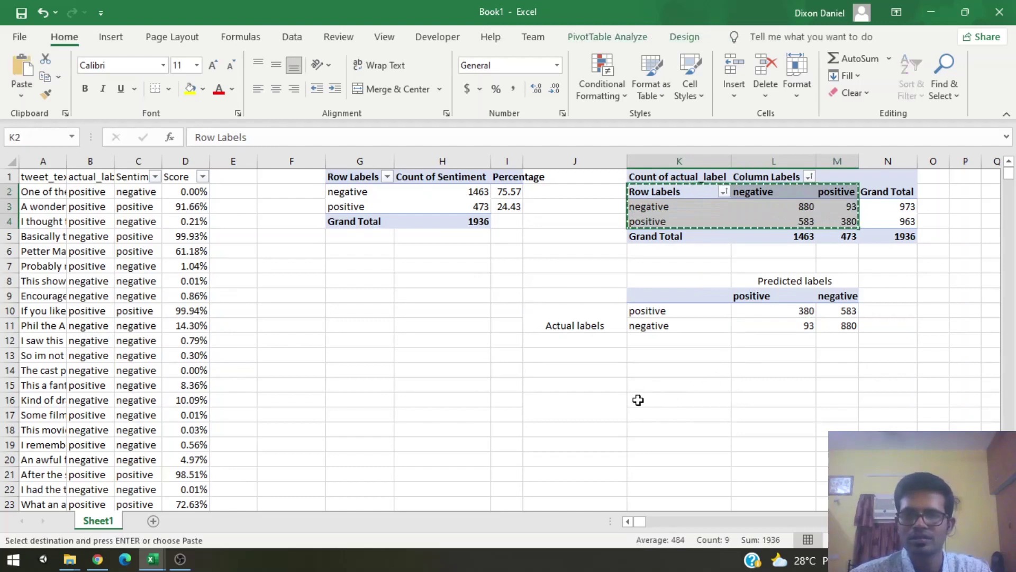
click(672, 385)
key(ctrl+v)
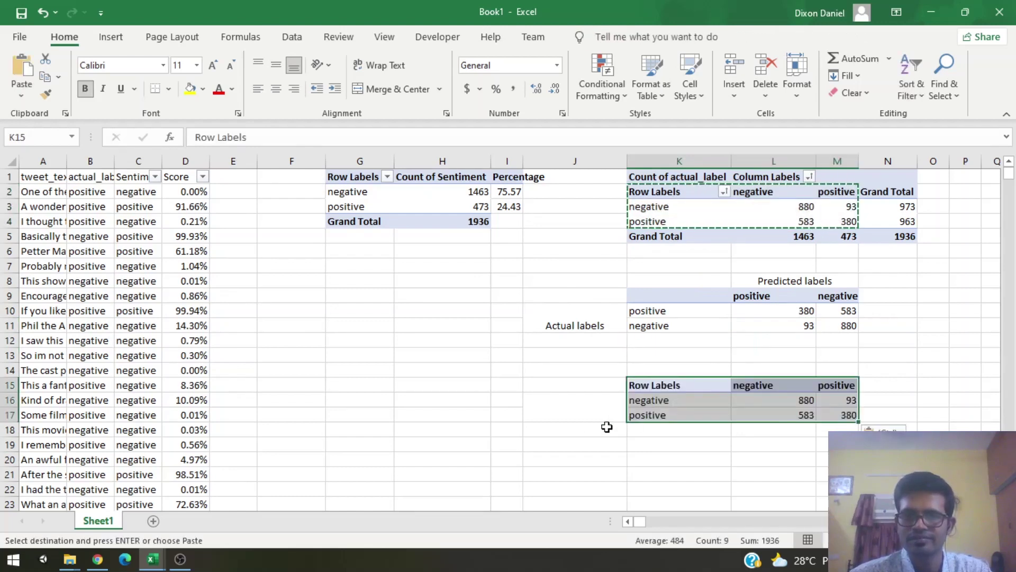
Step: Merge and center J16:J17 with the text "Actual labels" and L14:M14 with the text "Predicted labels"
click(572, 411)
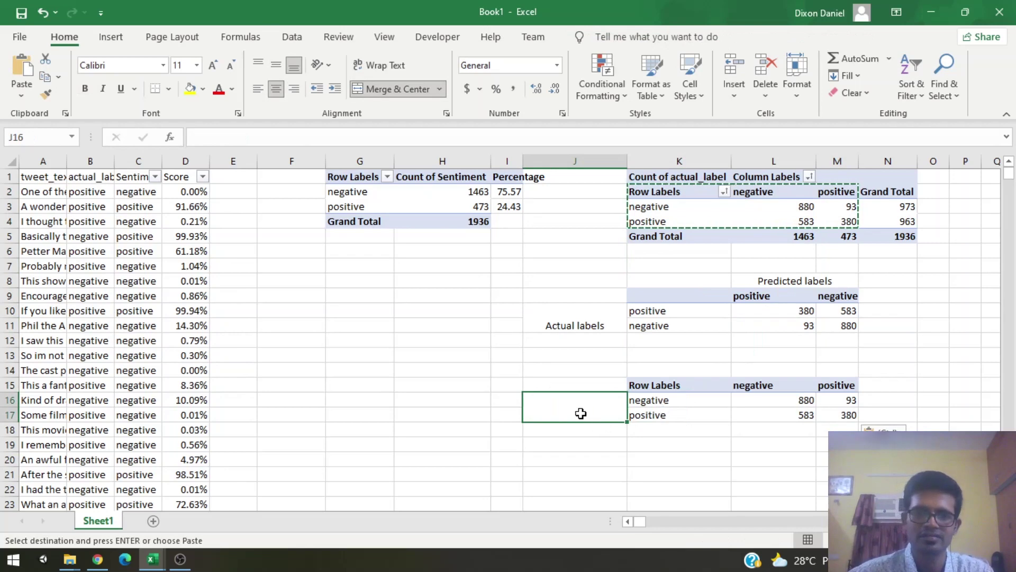
key(Escape)
text(Actual labels)
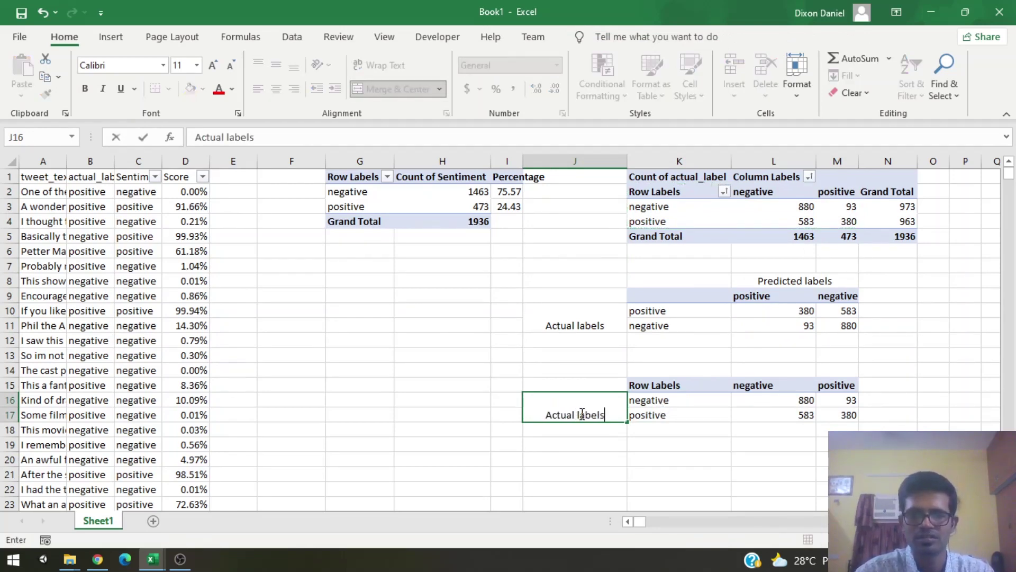
drag(840, 371, 788, 370)
click(360, 90)
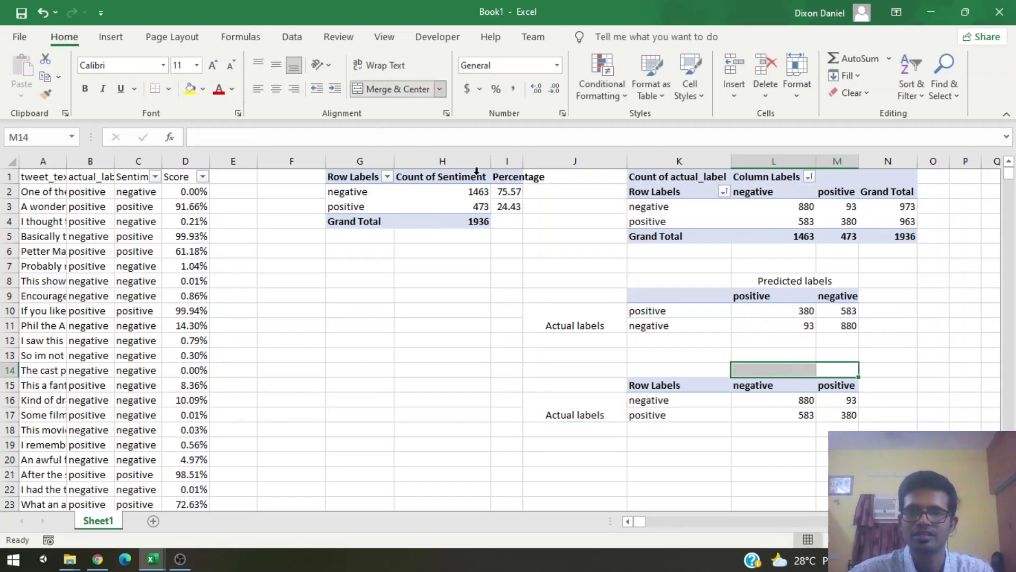
text(Predic)
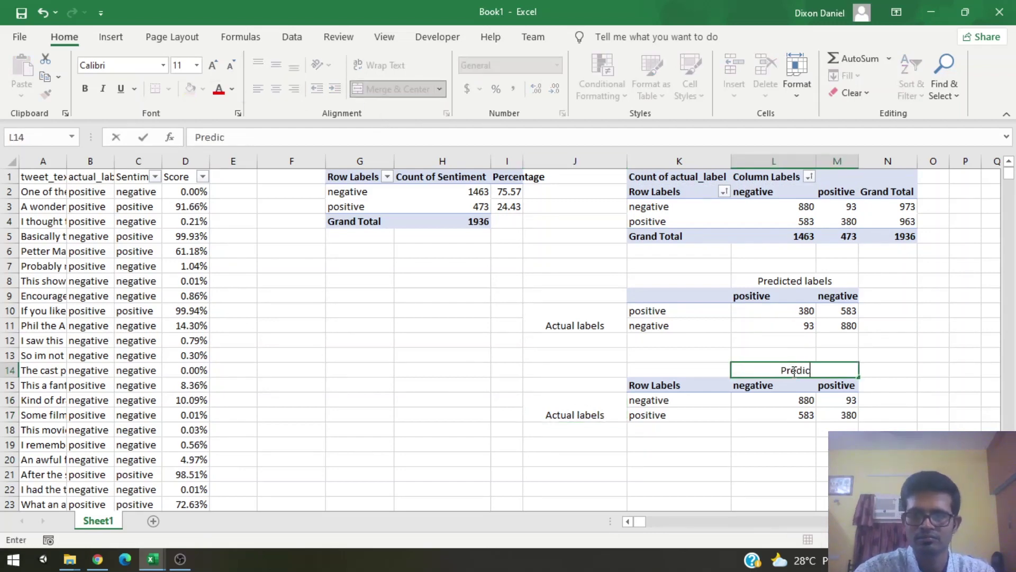
text(ted labels)
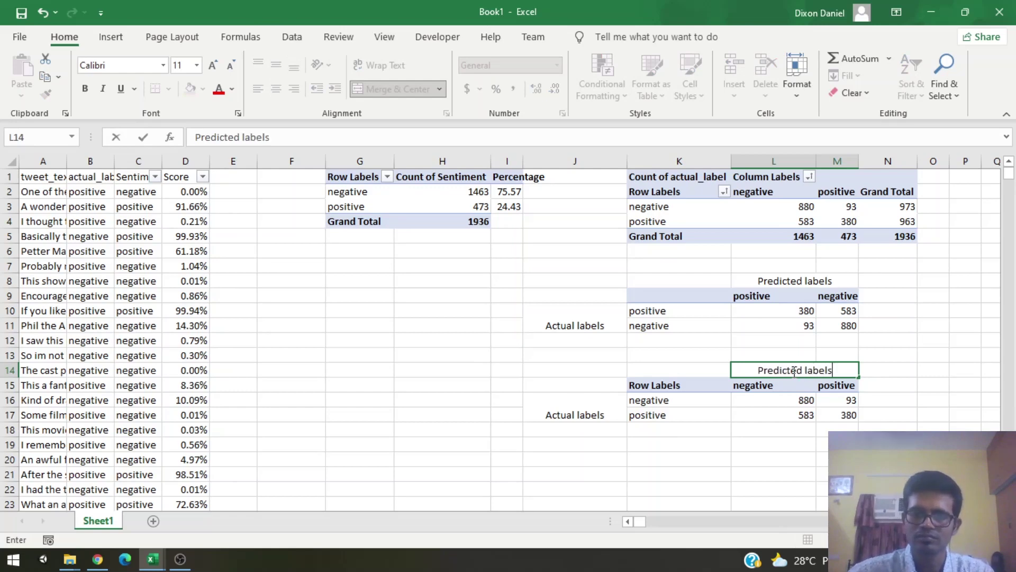
click(809, 425)
Step: Annotate the first matrix in N10:O11 with TP and FN in row 10, and FP and TN in row 11
click(894, 310)
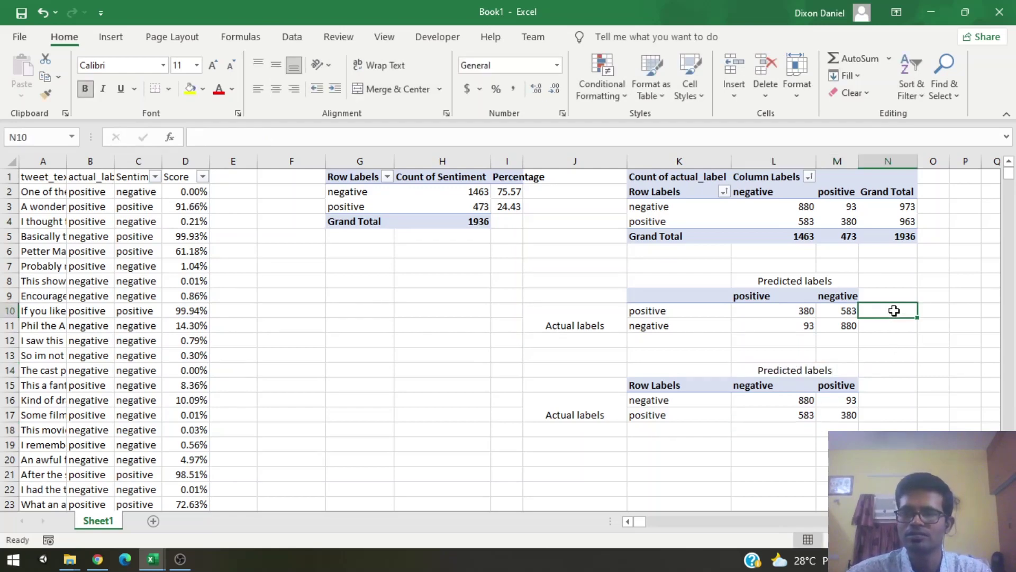
text(TP)
key(Tab)
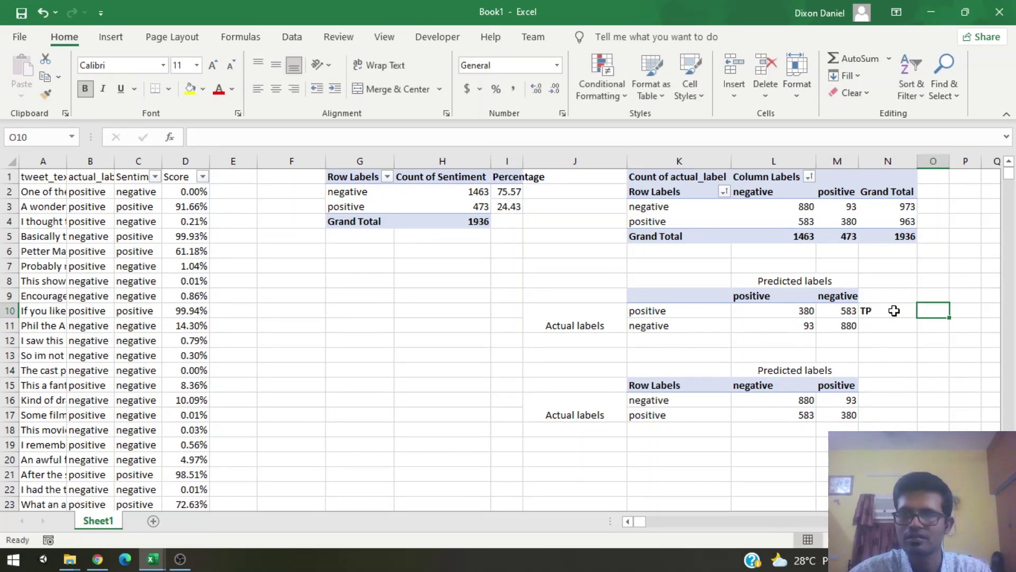
key(Down)
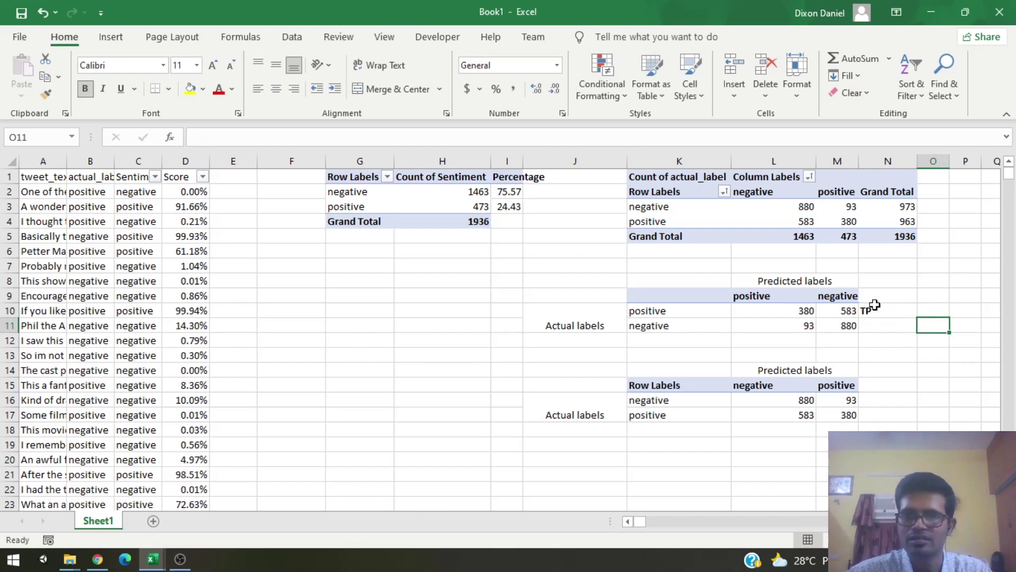
click(693, 325)
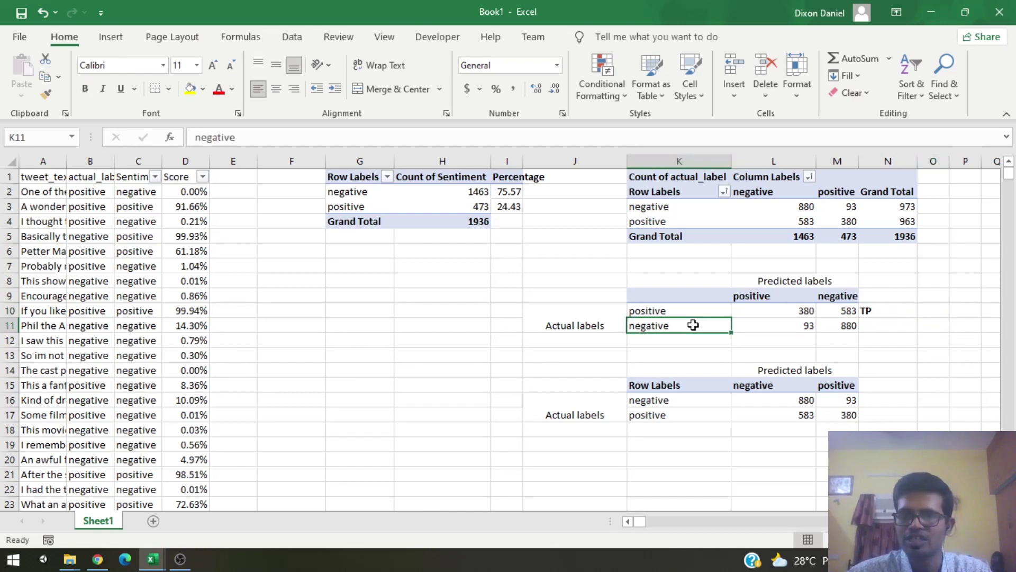
click(849, 325)
click(937, 323)
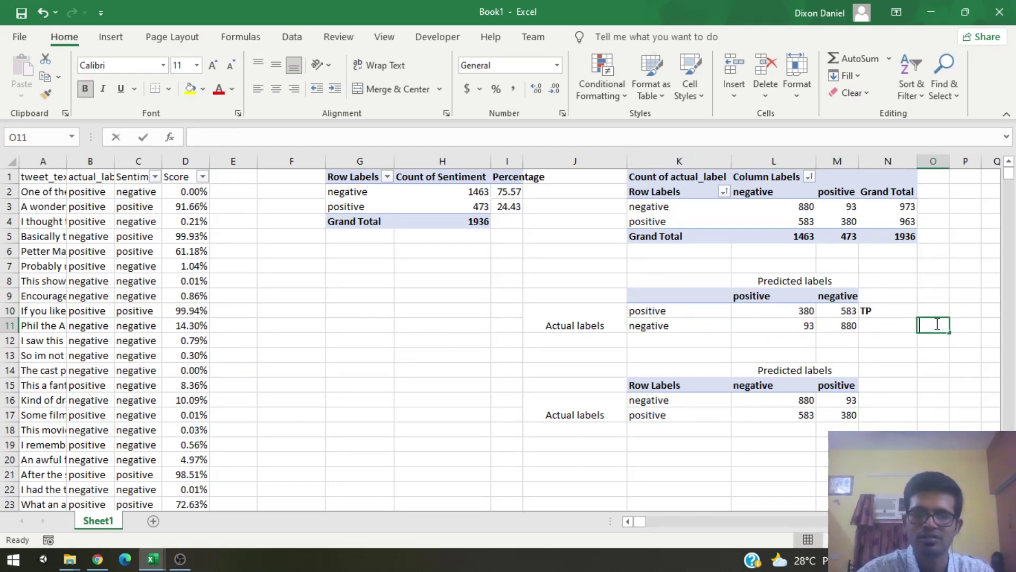
text(TN)
click(936, 307)
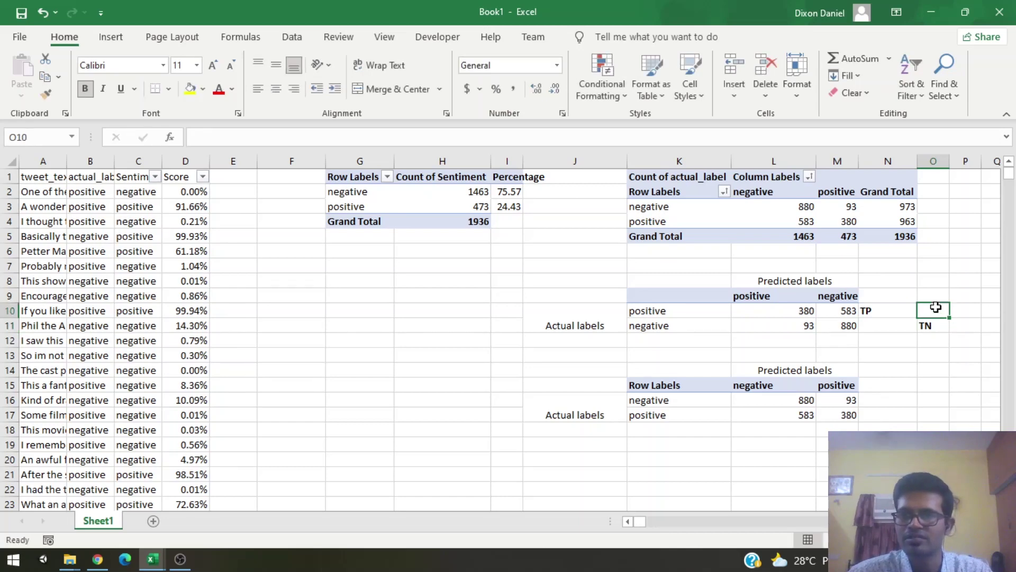
text(FN)
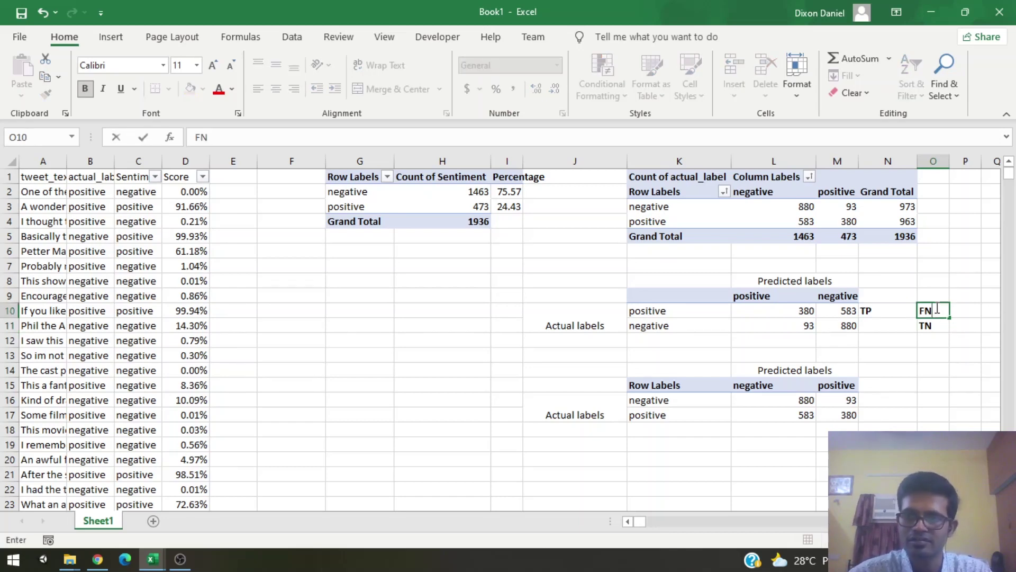
click(886, 326)
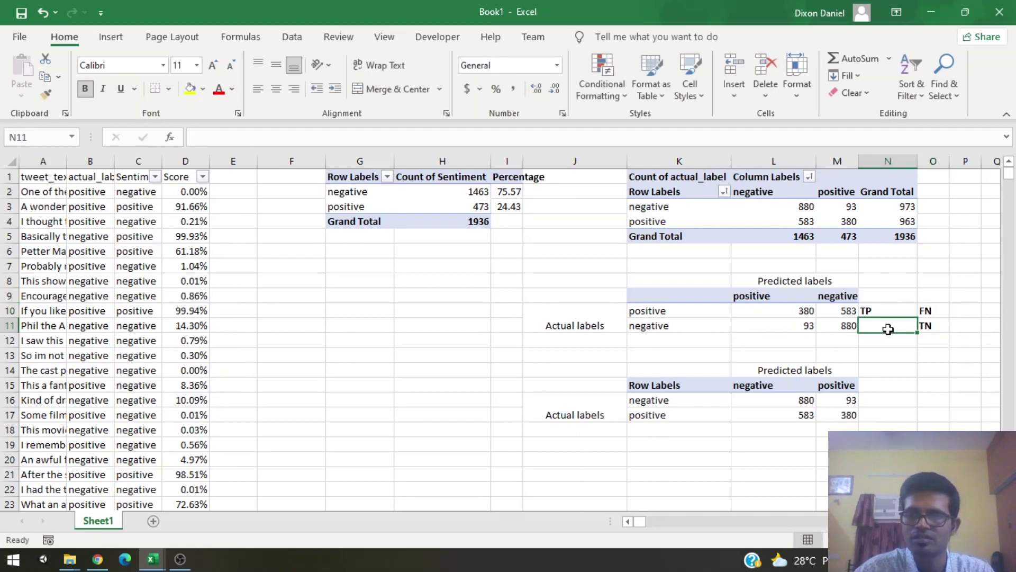
text(F)
Step: Copy the TP, FN, FP and TN annotations from N10:O11 to the range starting at N16, beside the second matrix
drag(882, 303, 926, 322)
key(ctrl+c)
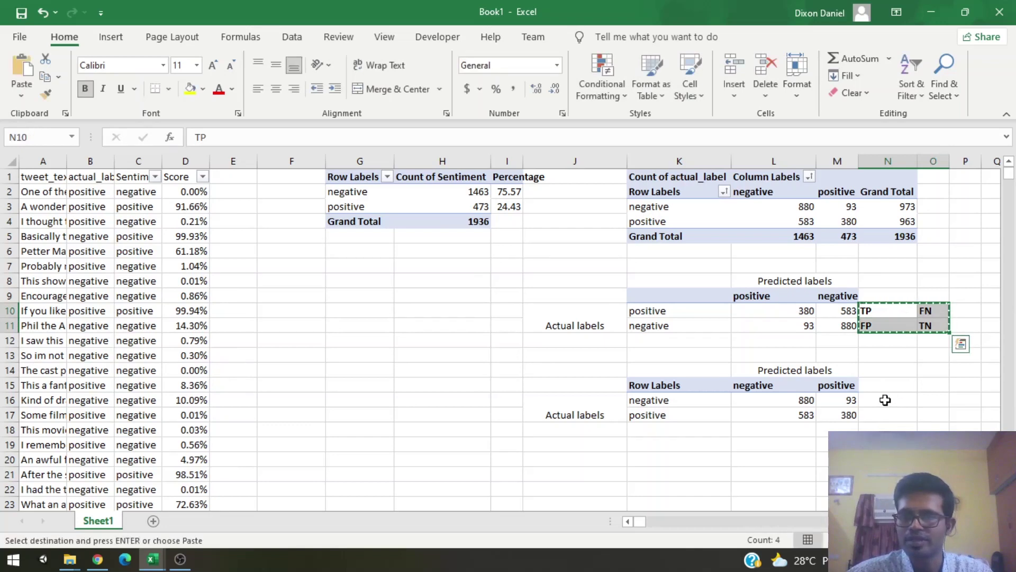
click(885, 400)
key(ctrl+v)
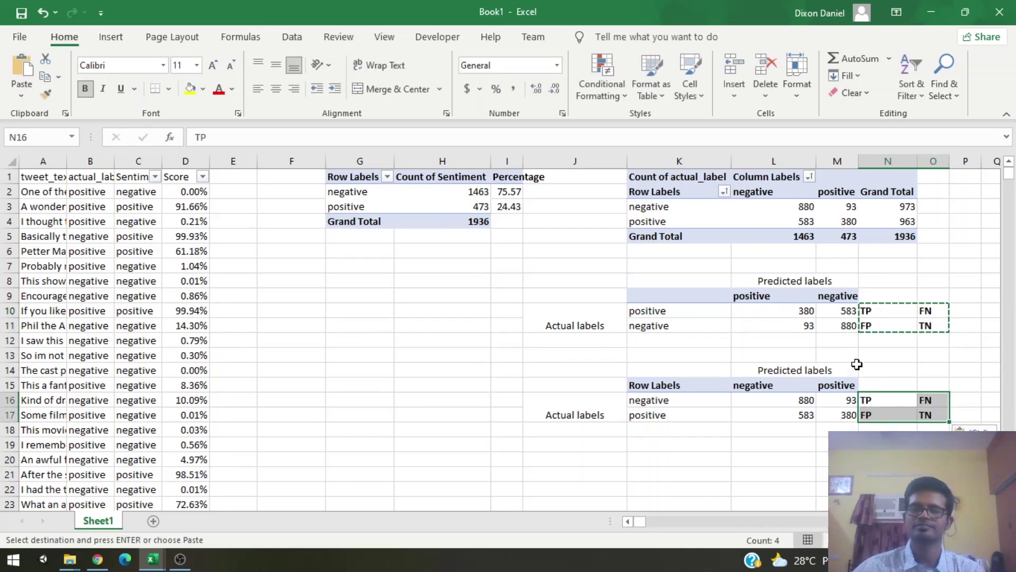
click(877, 356)
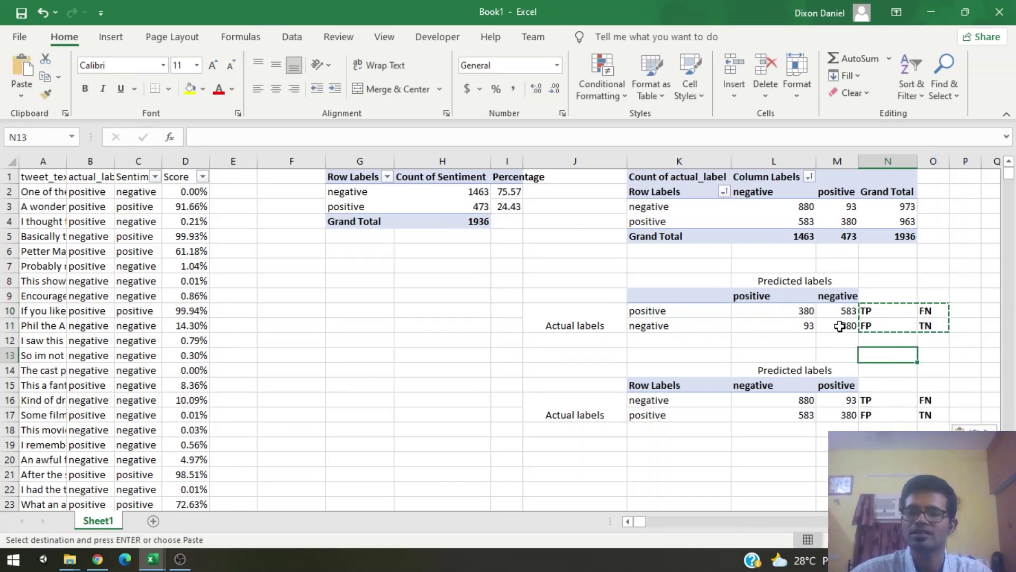
Step: Enter the metric headings Accuracy, Precision and Recall in cells K19, L19 and M19
click(755, 340)
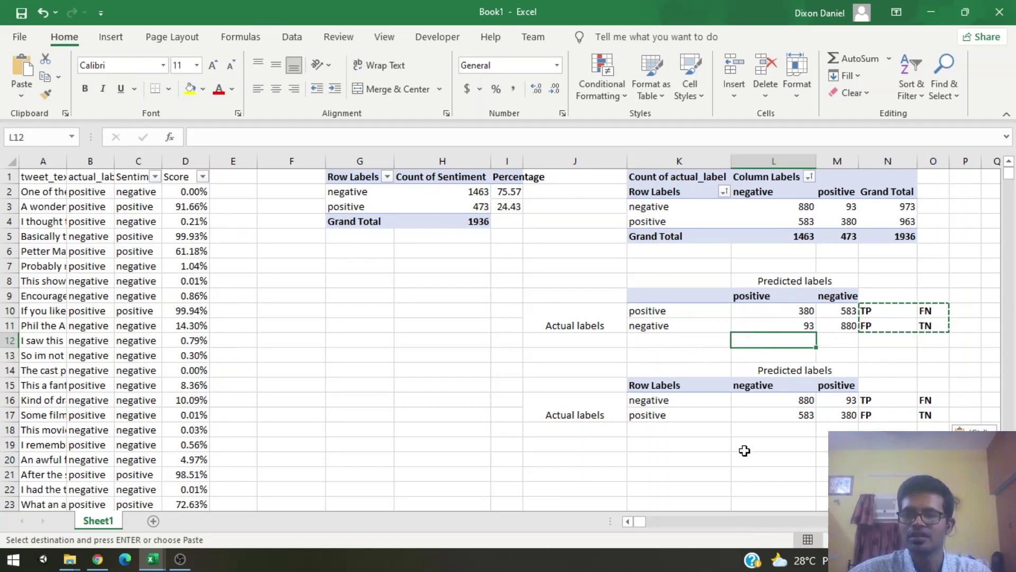
click(772, 457)
click(783, 445)
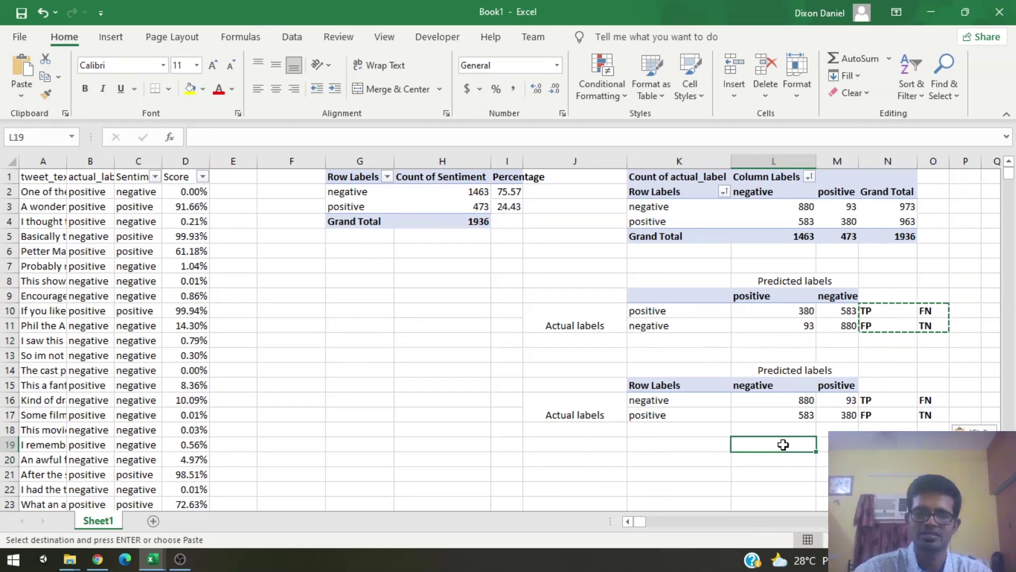
text(Precision)
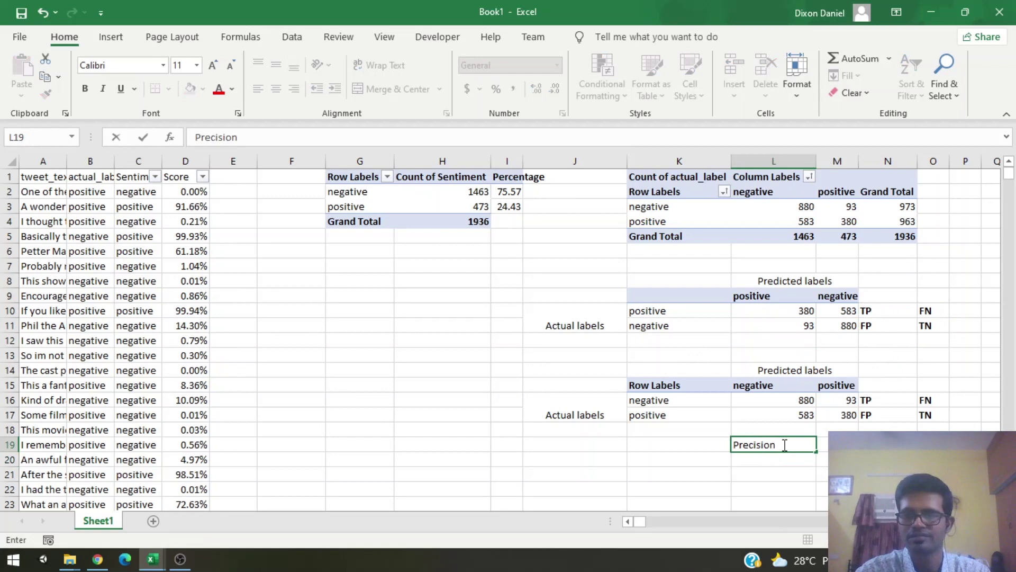
key(Tab)
text(Re)
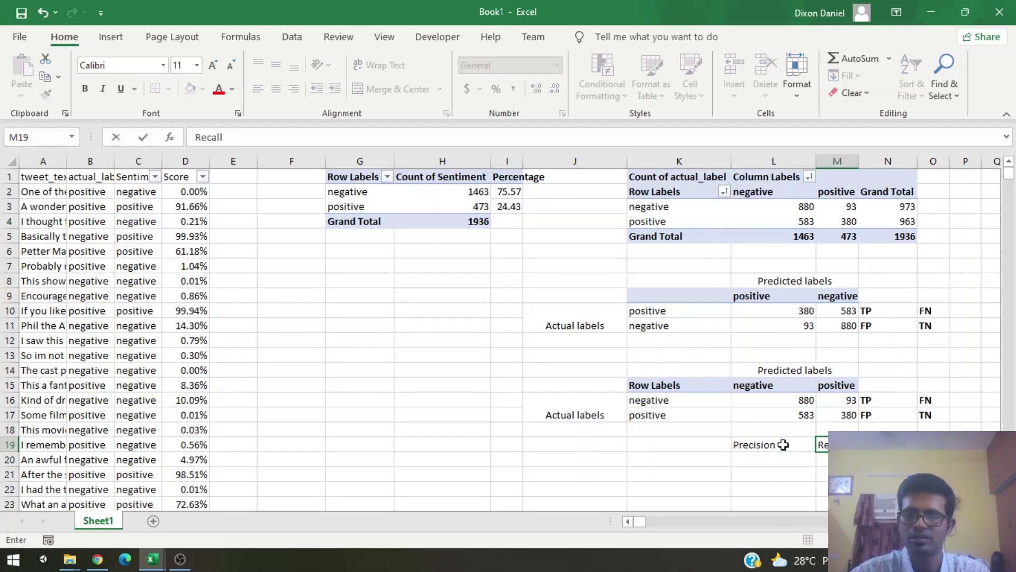
key(Left)
key(Left)
text(Ac)
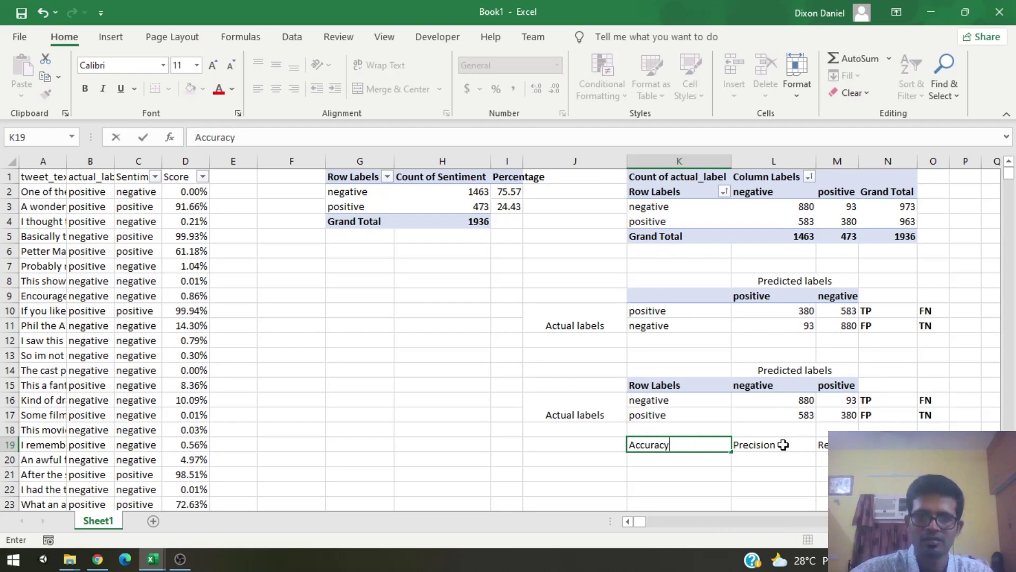
Step: Enter the row labels Positive in J20 and Negative in J21 for the metrics table
click(593, 465)
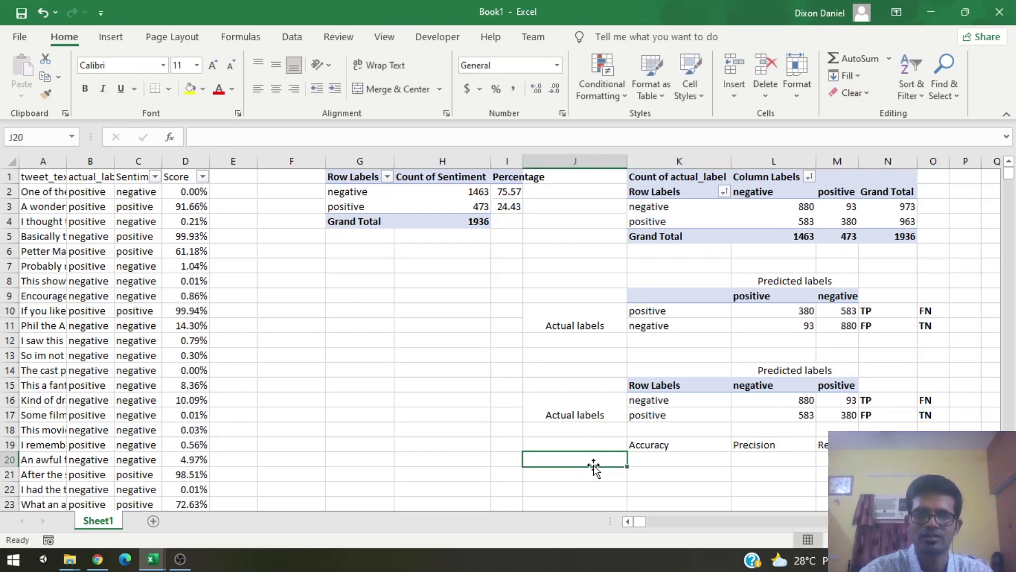
text(Po)
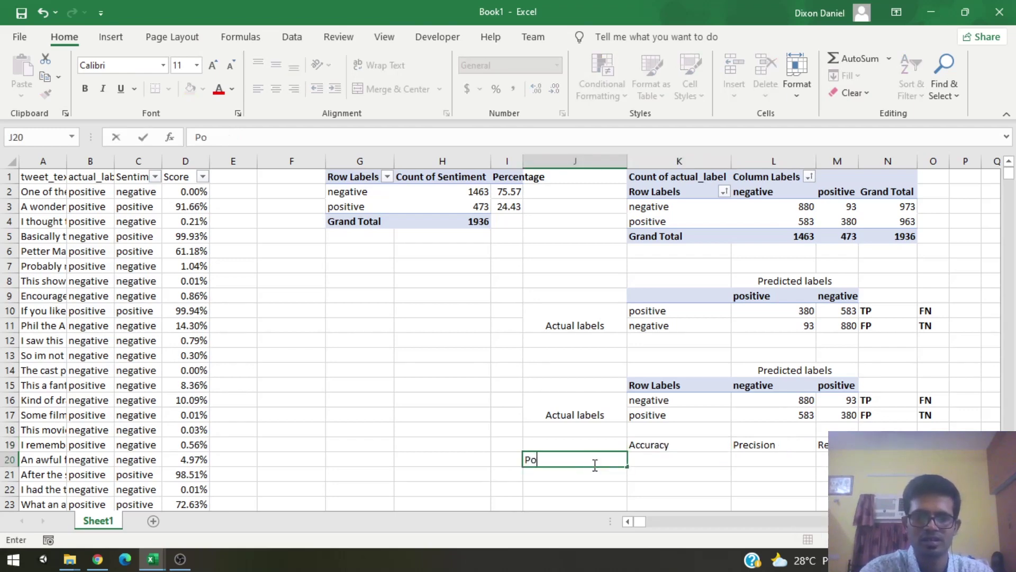
text(sitive)
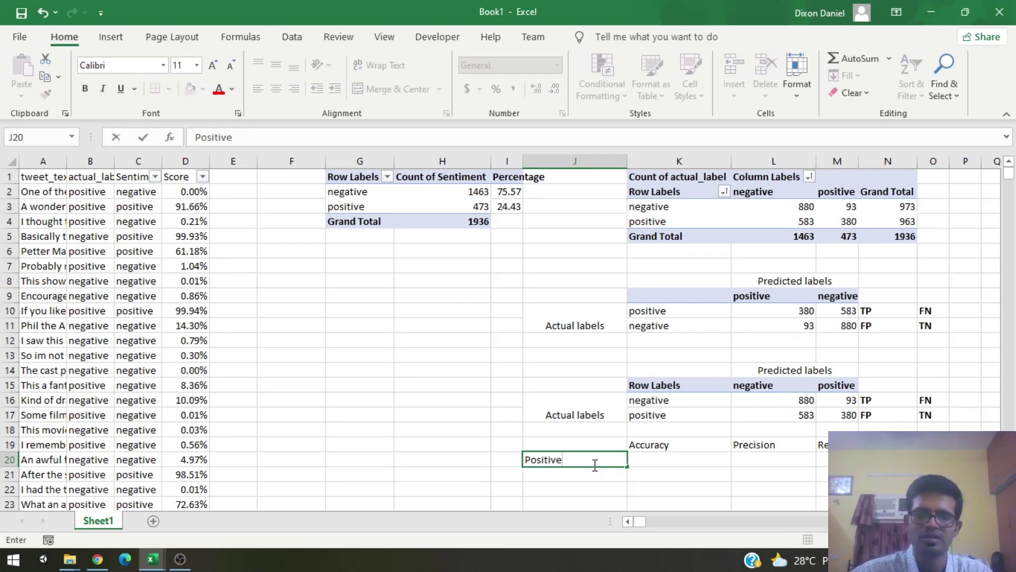
click(594, 473)
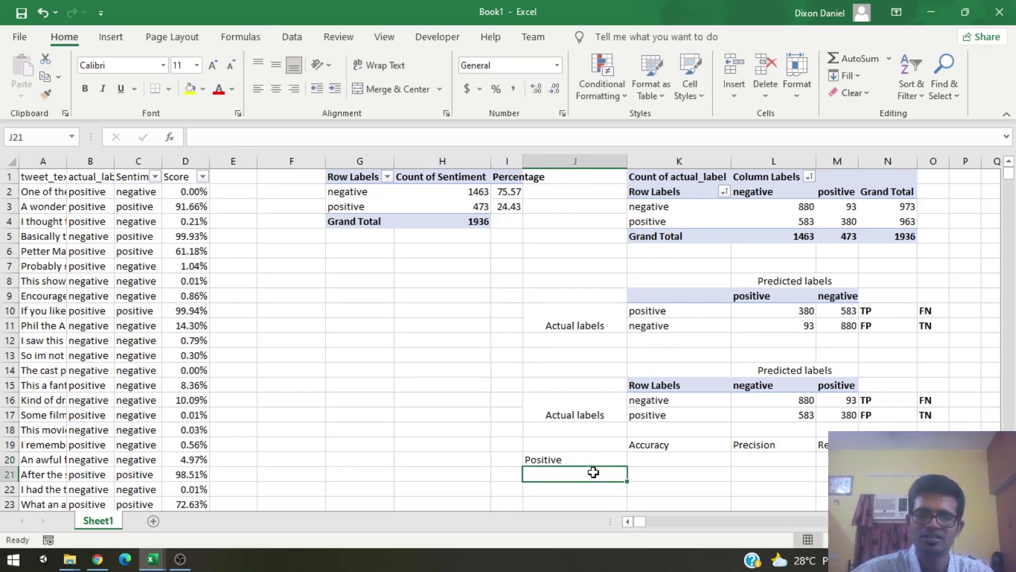
text(Neg)
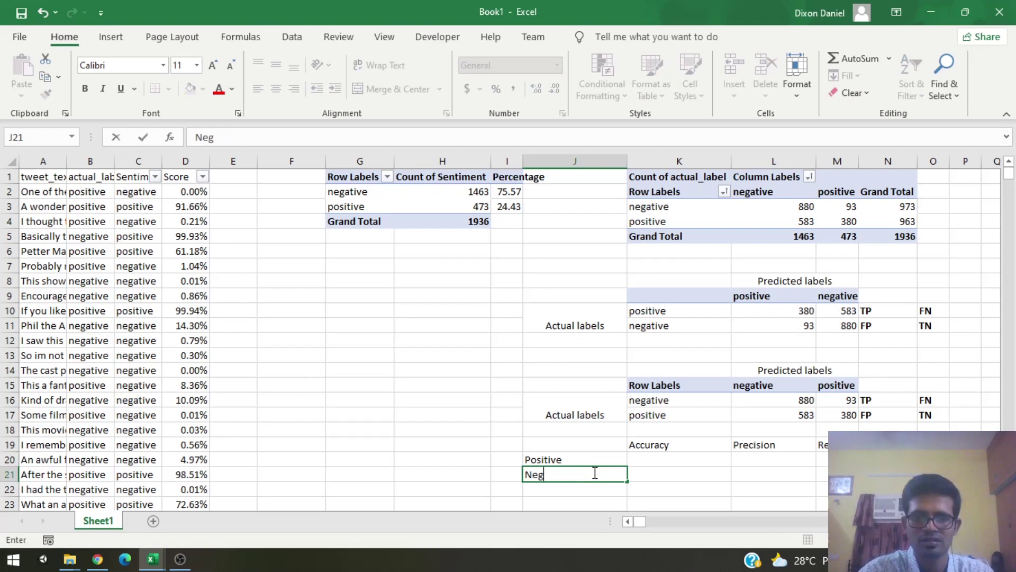
text(ative)
key(Tab)
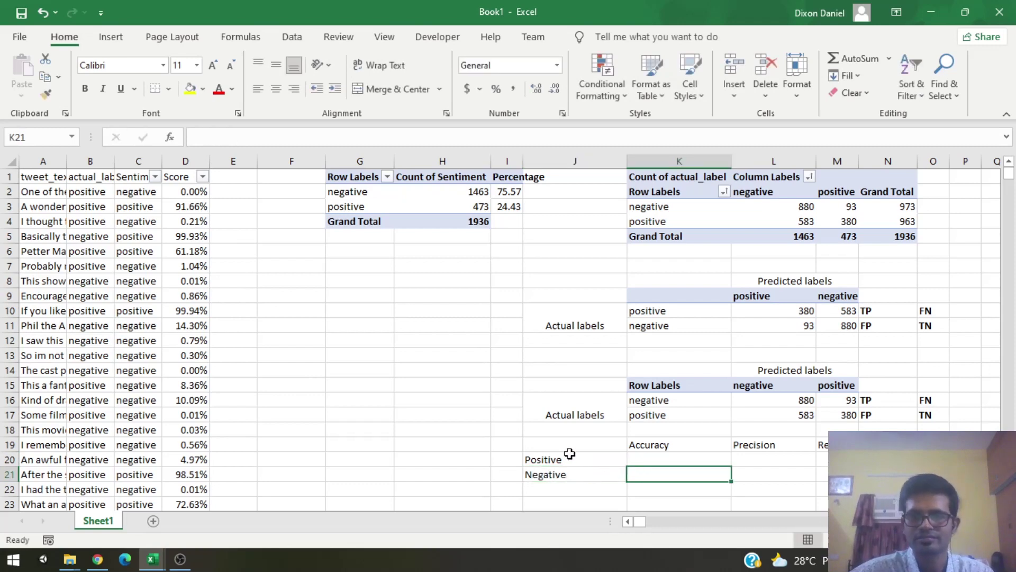
Step: Make the row labels in J20:J21 and the metric headings in K19:M19 bold
click(572, 462)
drag(576, 469, 579, 469)
key(ctrl+b)
drag(696, 444, 826, 442)
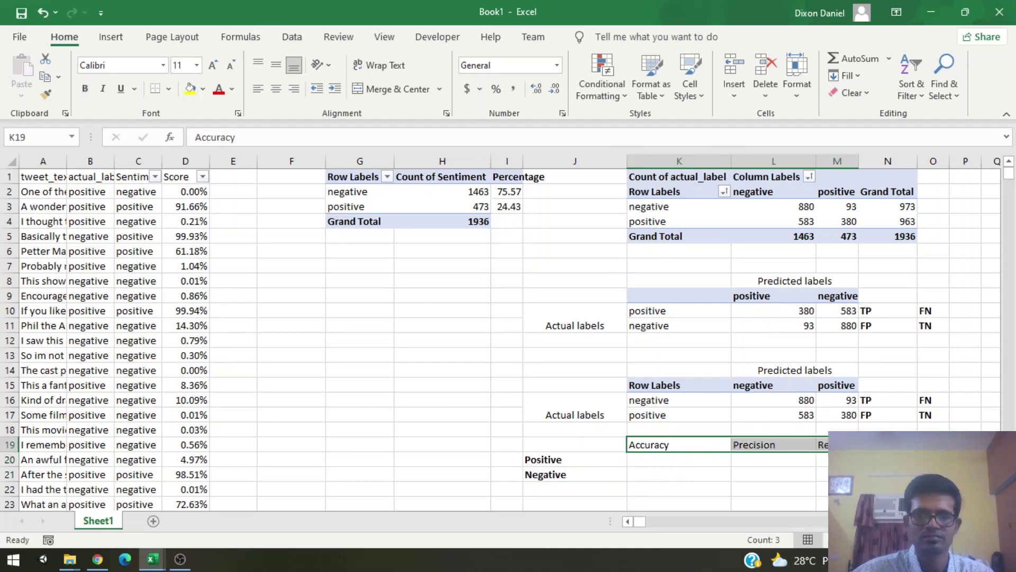
key(ctrl+b)
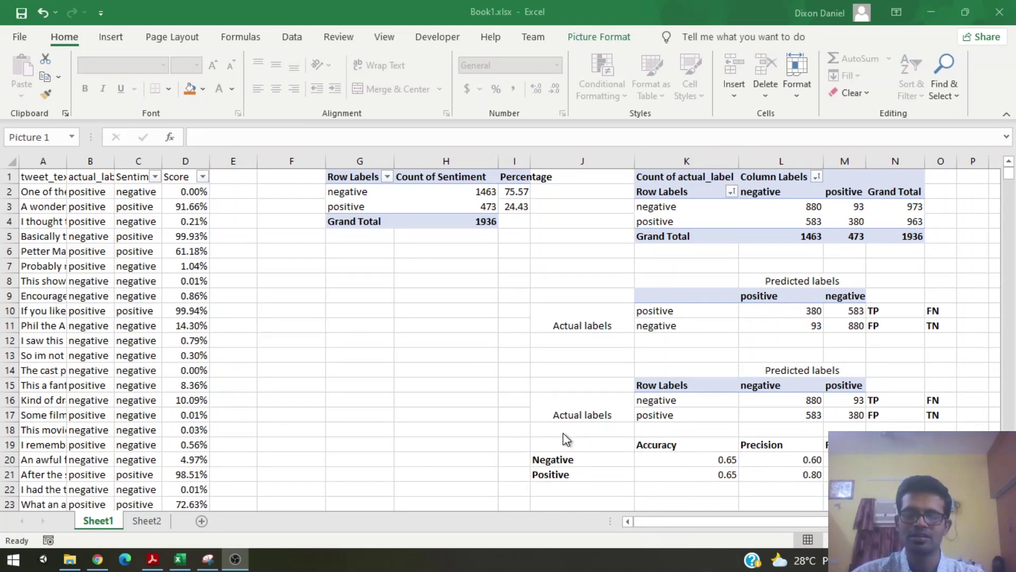
Step: Move the metric formula picture up over columns A to I, beside the two confusion matrices
scroll(562, 433, down, 1)
scroll(563, 433, up, 1)
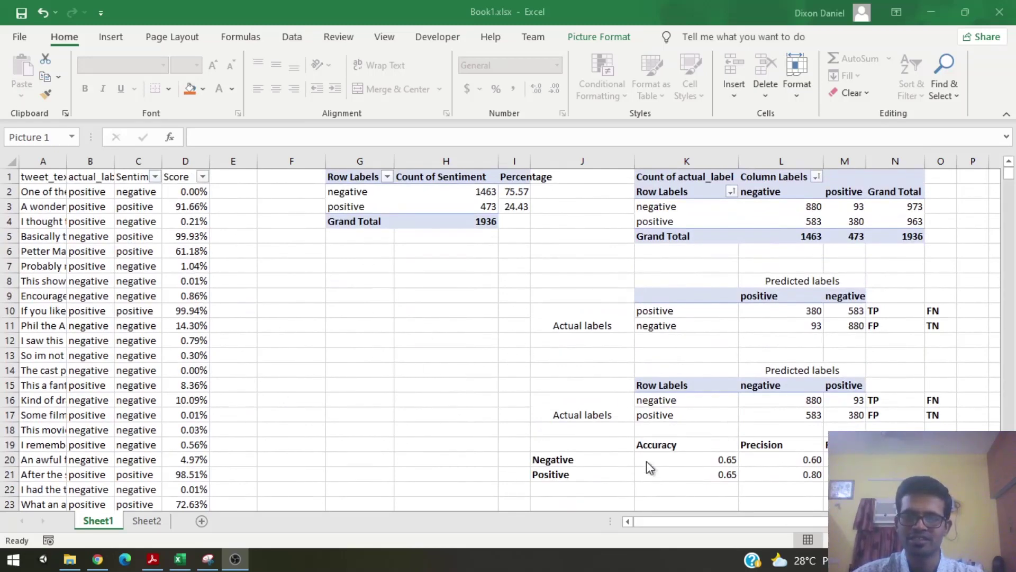
scroll(492, 447, down, 6)
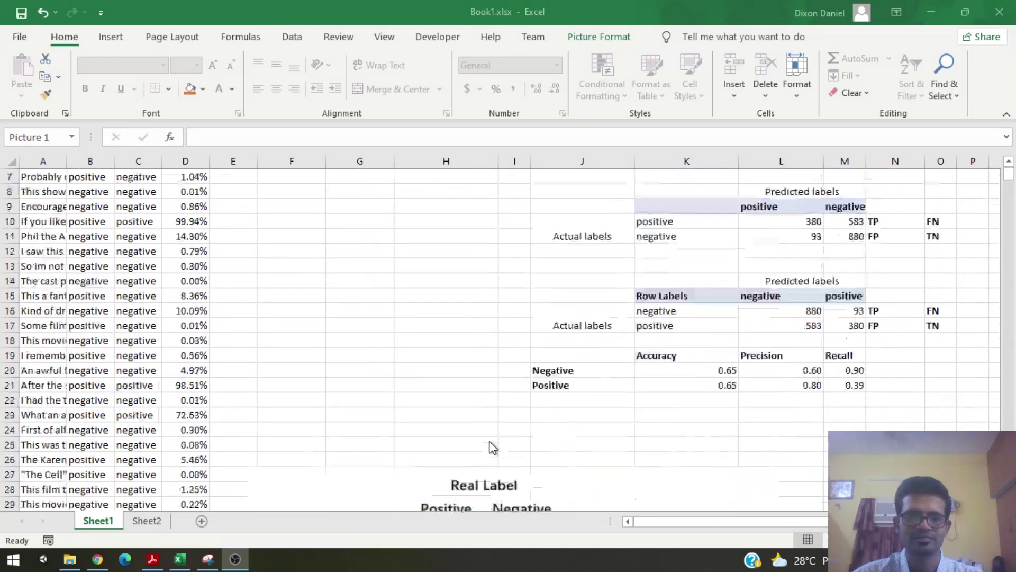
drag(524, 414, 326, 268)
scroll(344, 317, up, 4)
drag(387, 408, 324, 242)
scroll(324, 242, up, 1)
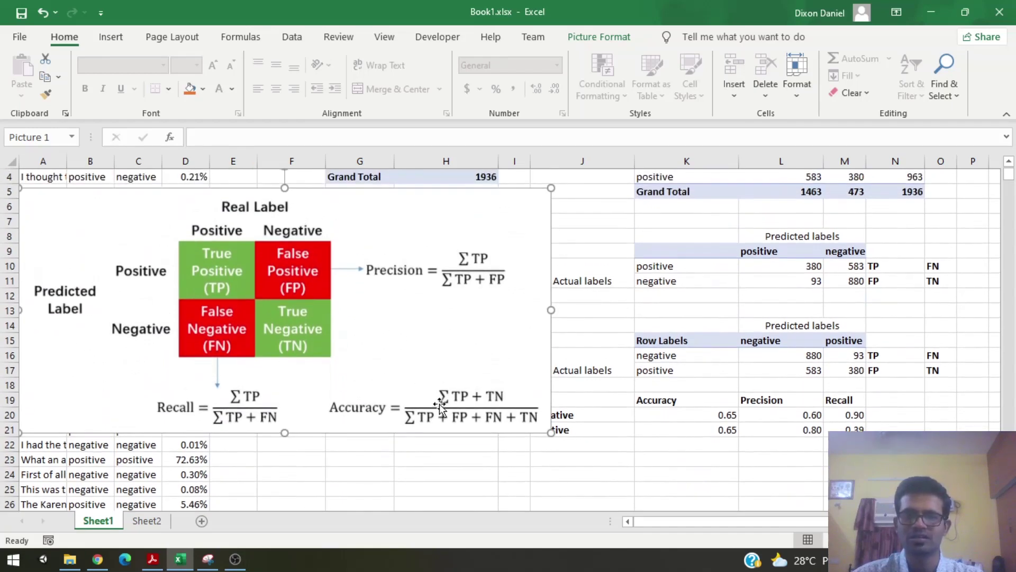
scroll(630, 456, up, 1)
scroll(630, 457, up, 1)
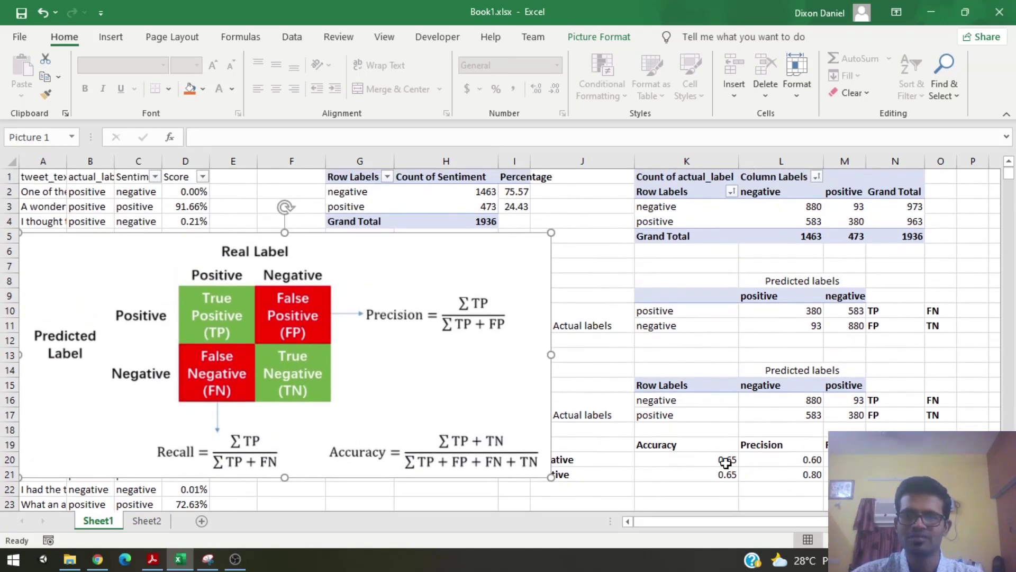
Step: Compare the Negative precision formula in L20 and the first matrix's Actual and Predicted labels with the formula picture
click(774, 459)
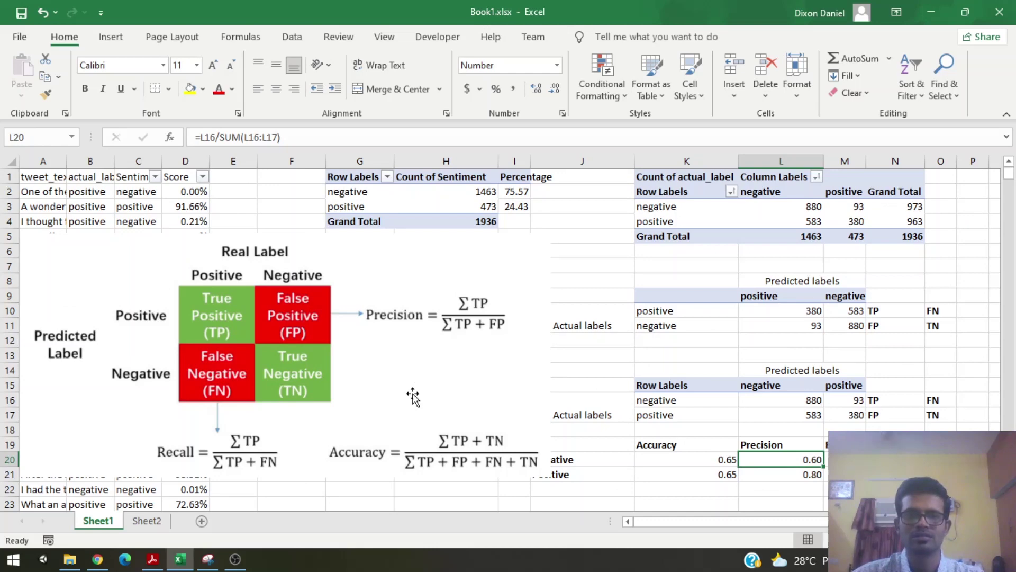
click(588, 334)
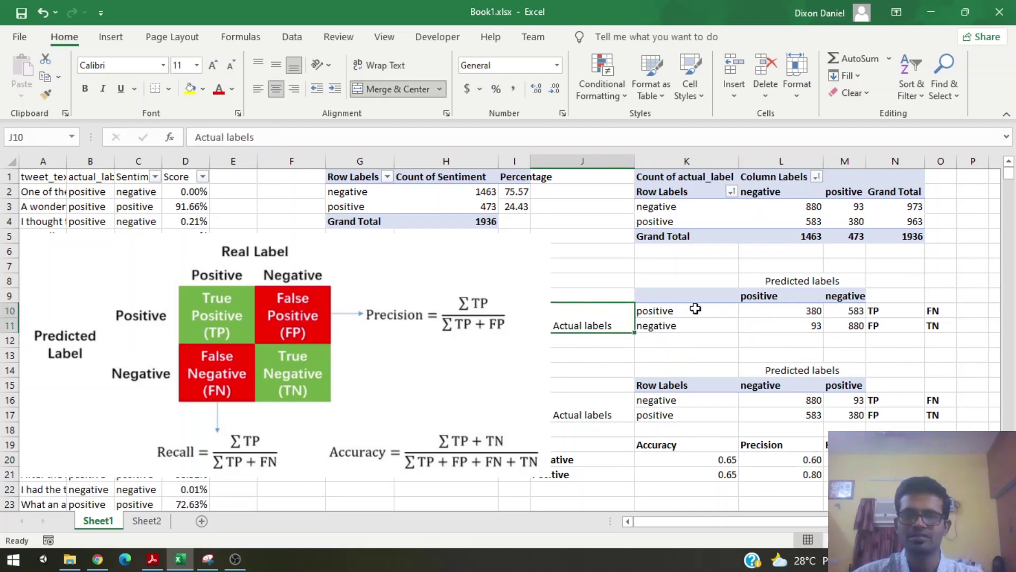
click(765, 283)
scroll(384, 381, down, 1)
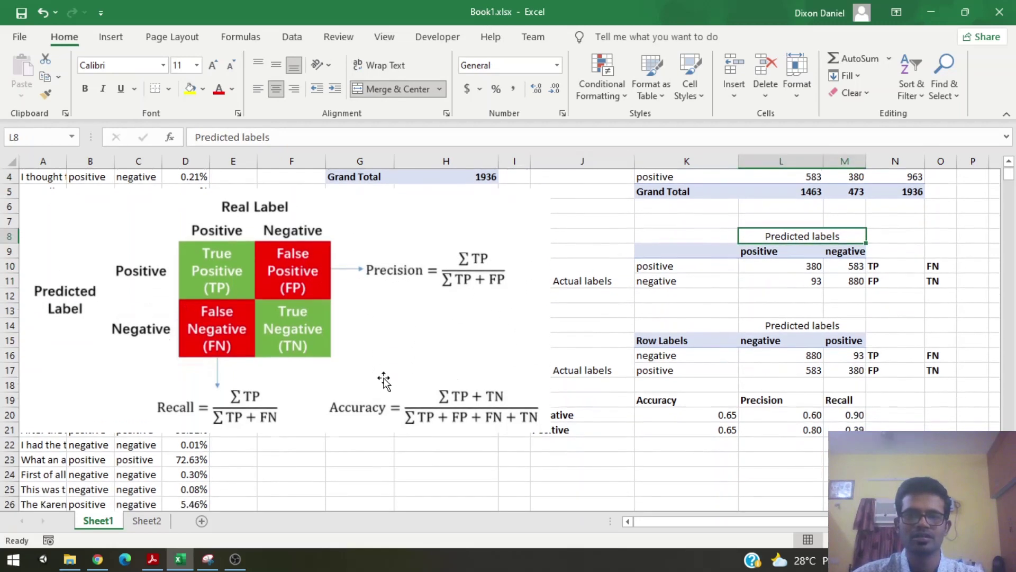
Step: Move the formula picture back down below the metrics table, clear of the data in the upper rows
click(295, 365)
drag(295, 366, 354, 429)
scroll(354, 429, down, 3)
drag(397, 321, 535, 427)
scroll(526, 363, down, 2)
scroll(535, 431, up, 5)
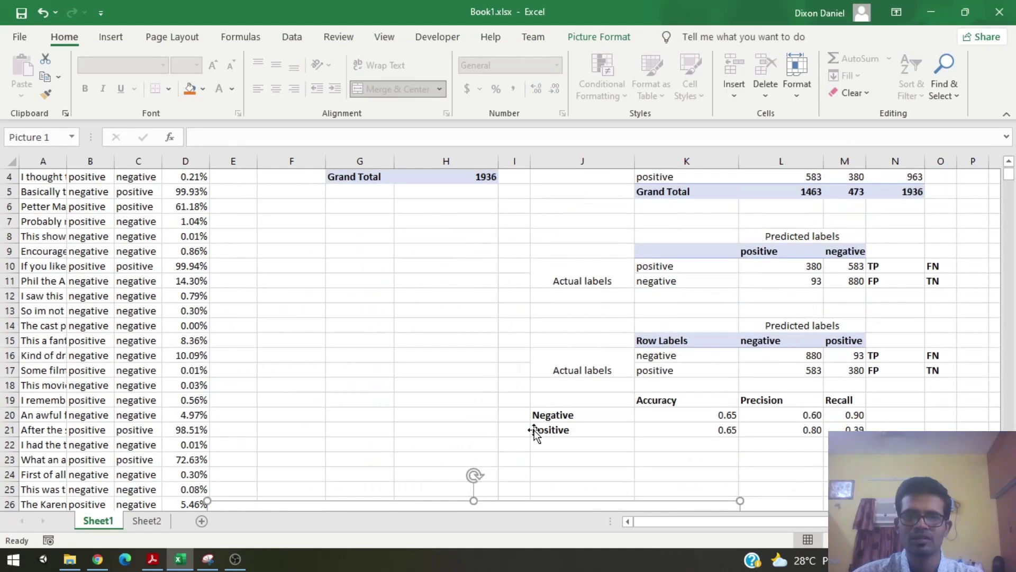
scroll(534, 431, up, 1)
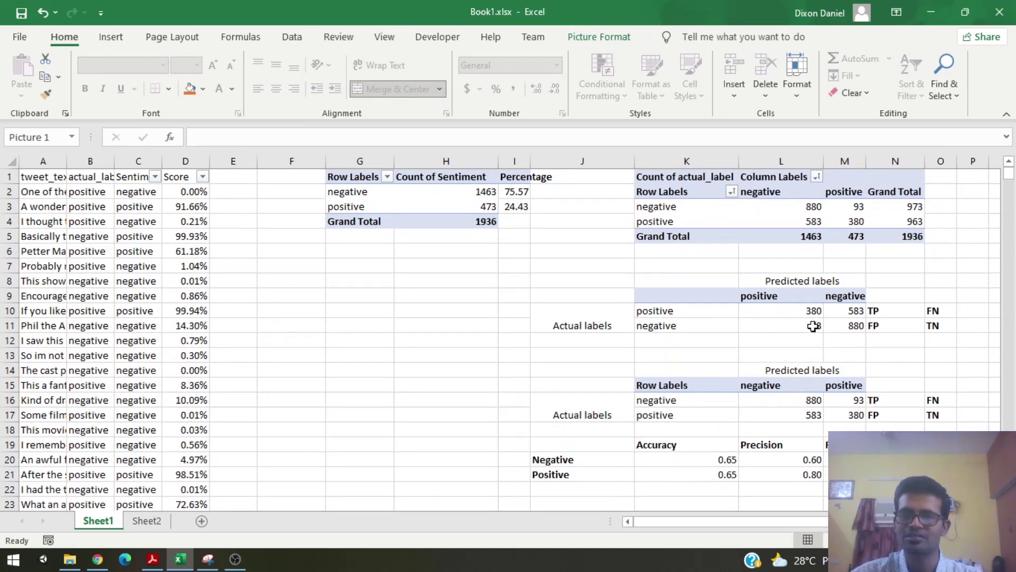
Step: Inspect the first matrix's correctly predicted counts in L10 and M11 and the TP annotation in N10
click(791, 309)
click(847, 324)
click(804, 312)
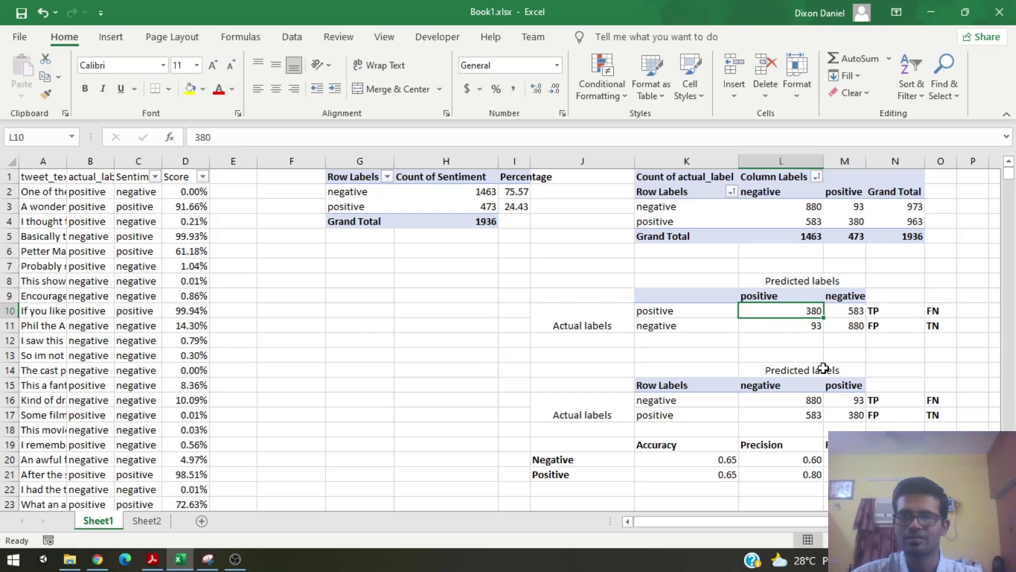
click(893, 314)
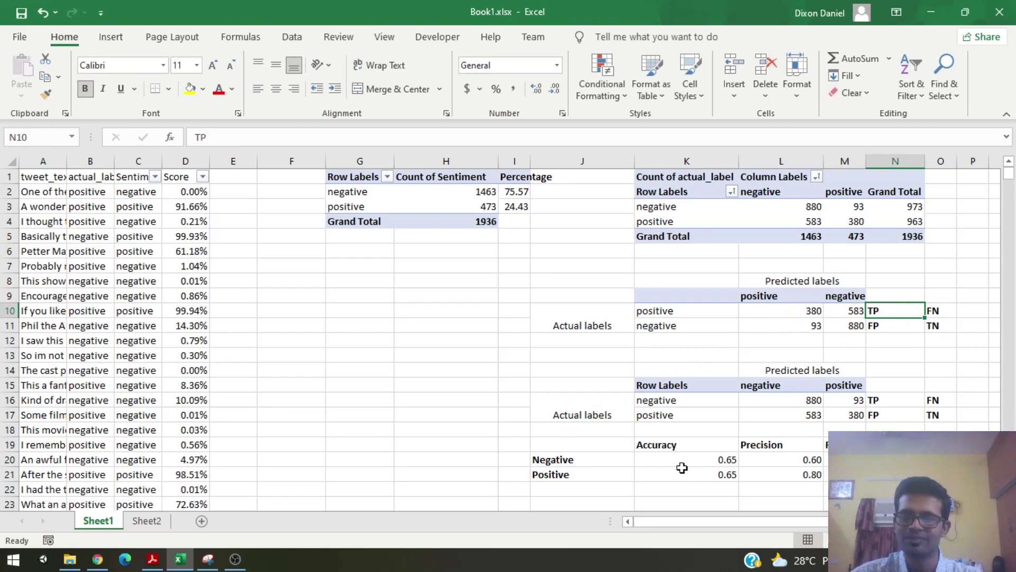
Step: Examine the accuracy in K21 and the Negative precision formula in L20 against its source counts in L16:L17
click(698, 473)
click(781, 458)
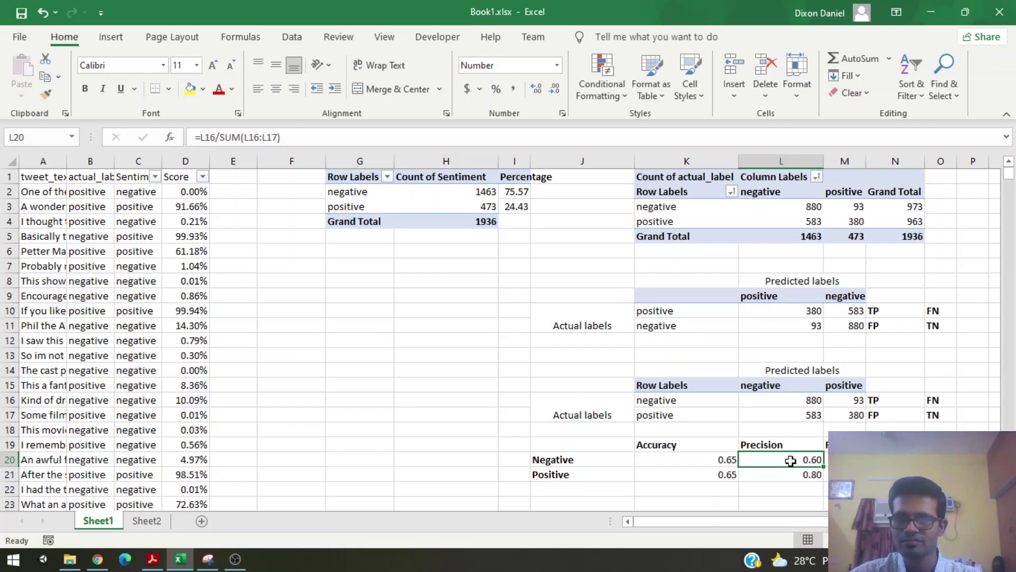
click(845, 459)
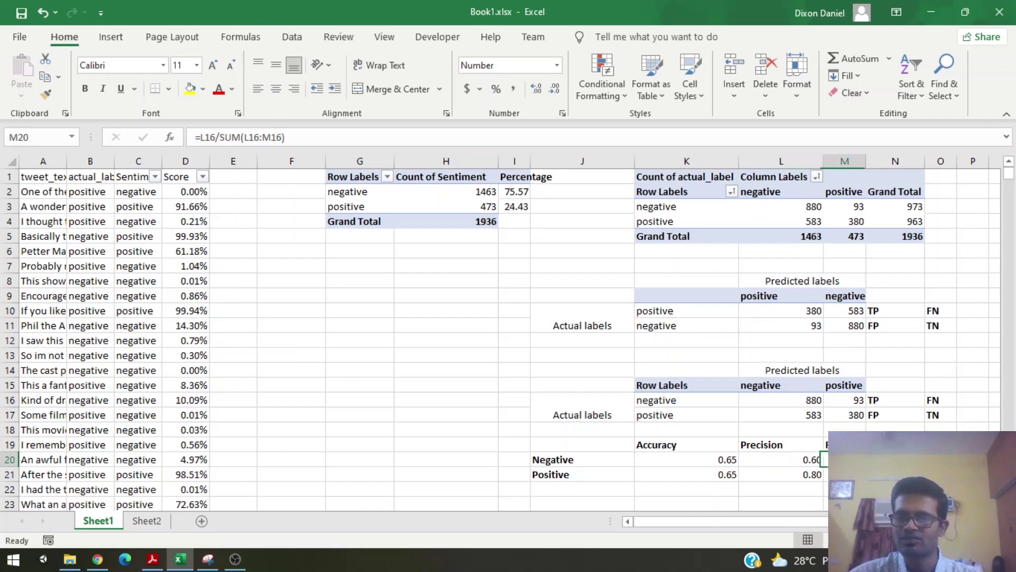
click(777, 464)
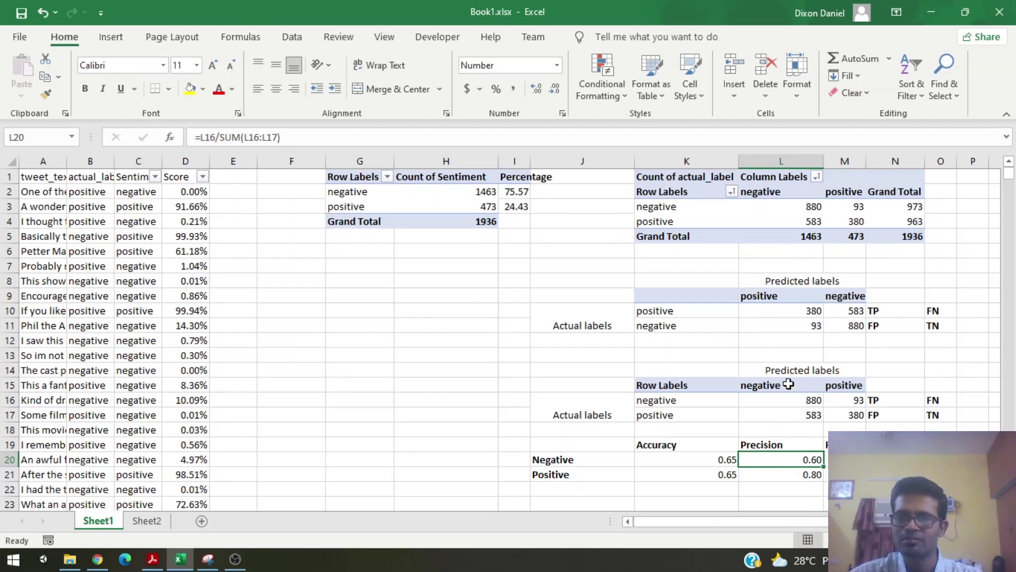
drag(789, 400, 789, 418)
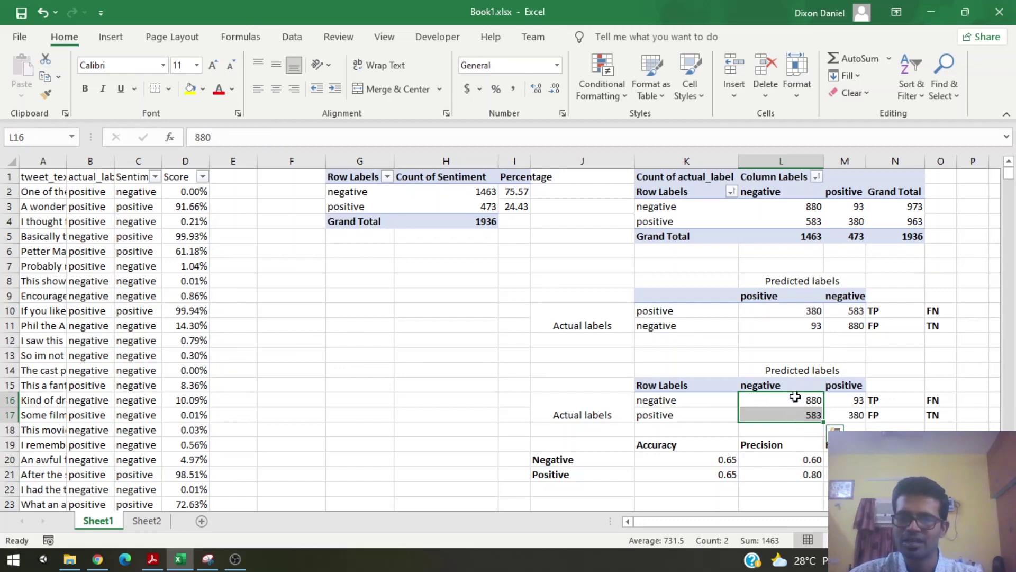
click(797, 401)
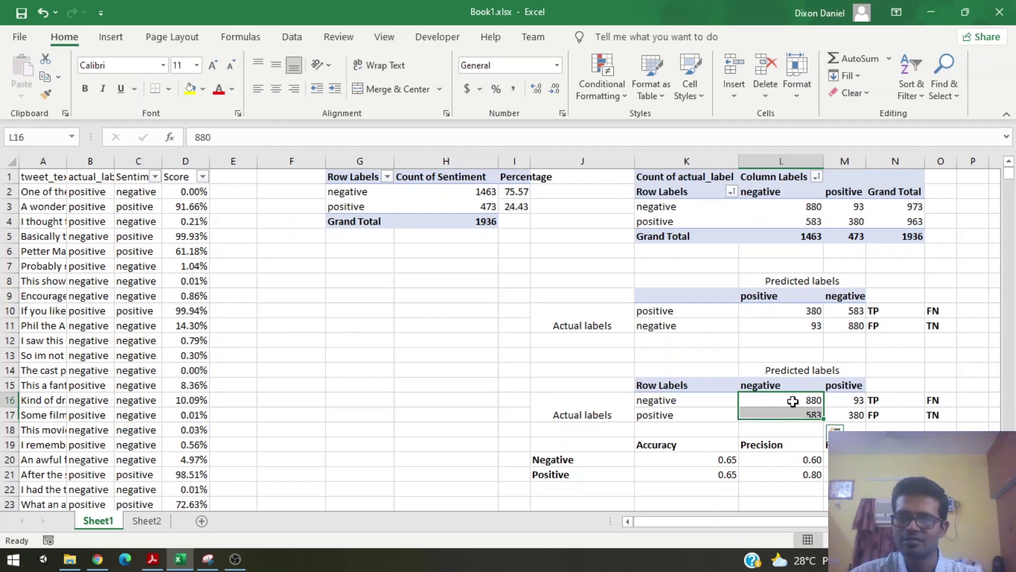
click(799, 460)
click(801, 403)
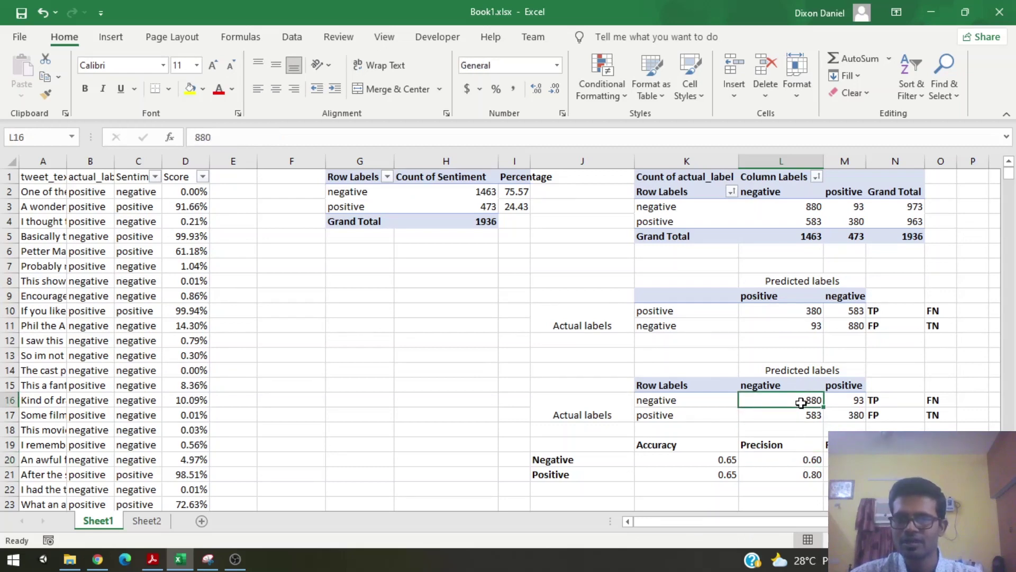
Step: Examine the Negative recall formula in M20 against its source counts in L16:M16 and compare it with the precision in L20
click(845, 459)
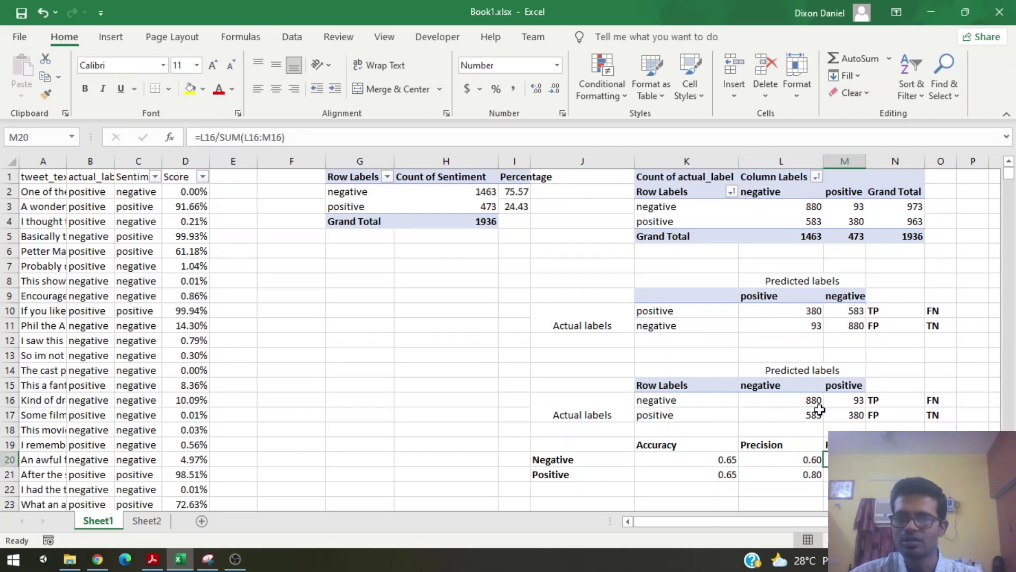
drag(774, 398, 847, 401)
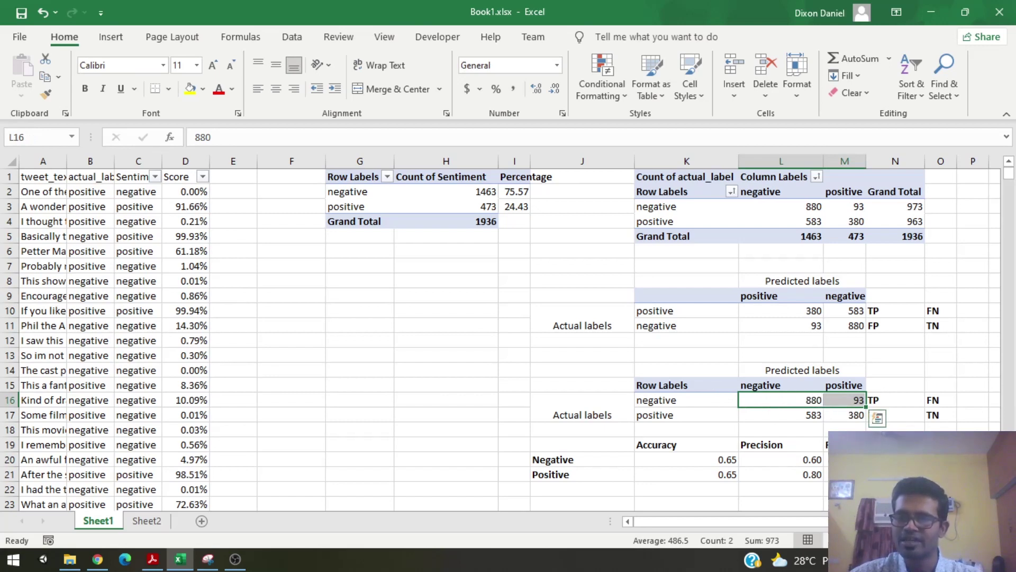
key(ctrl+z)
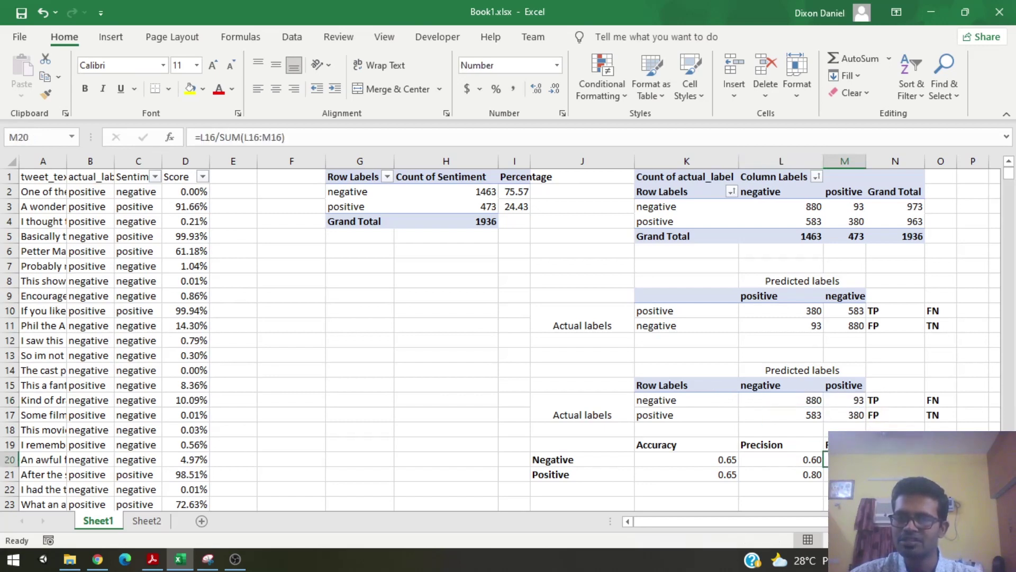
click(778, 399)
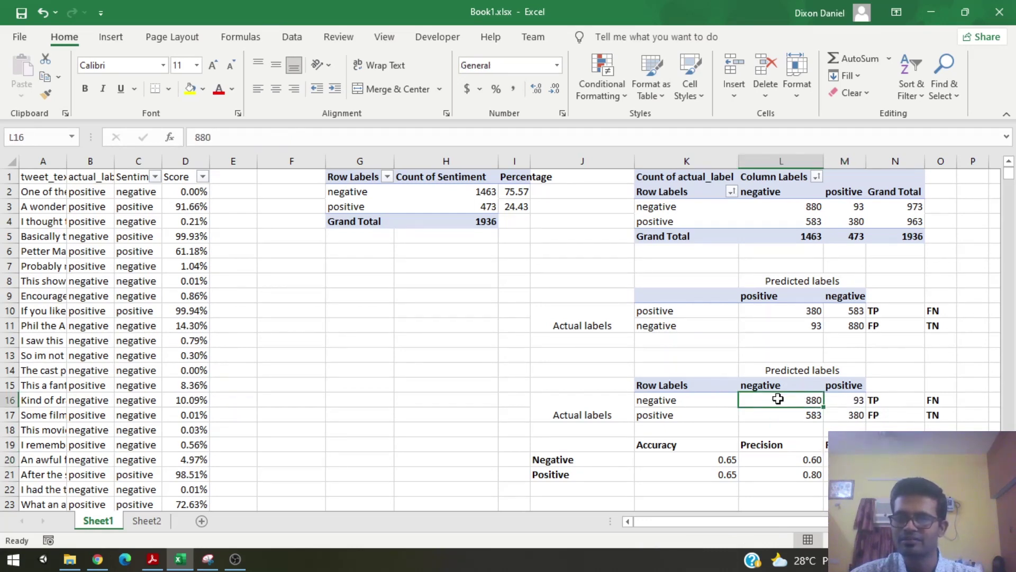
click(799, 459)
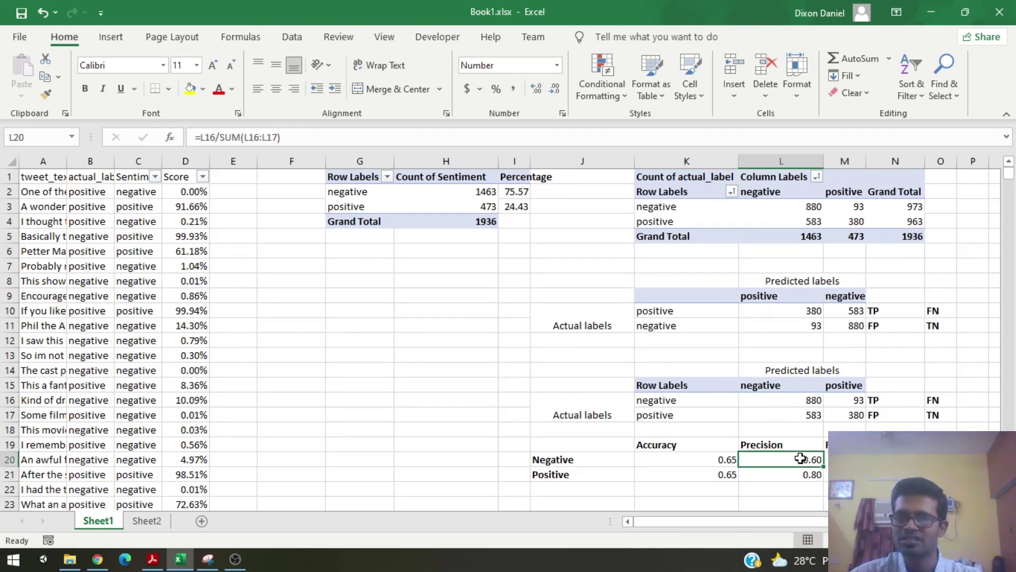
key(Right)
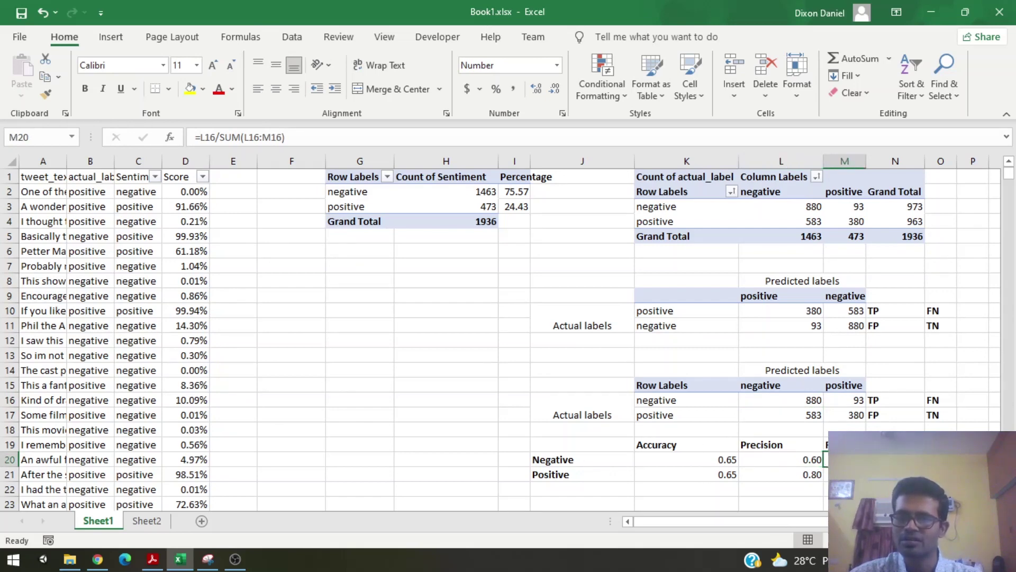
click(800, 462)
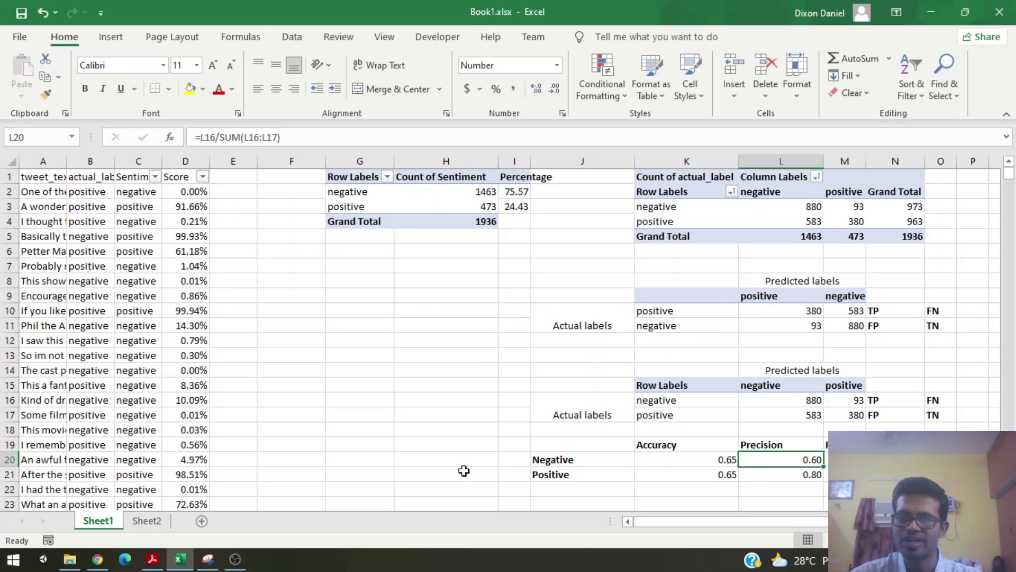
Step: Review the Positive precision formula in L21 and the Positive recall formula in M21
click(789, 474)
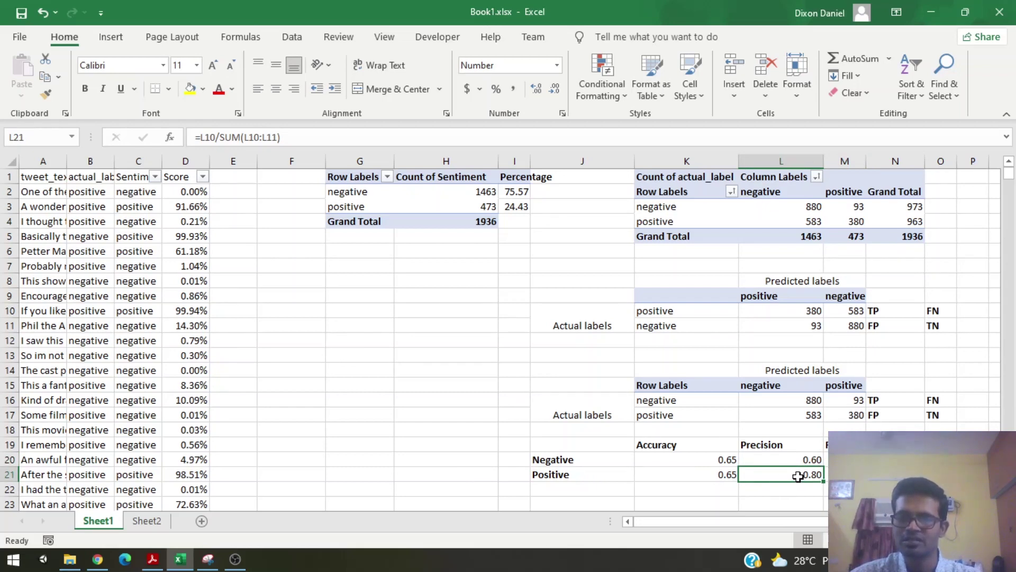
click(834, 474)
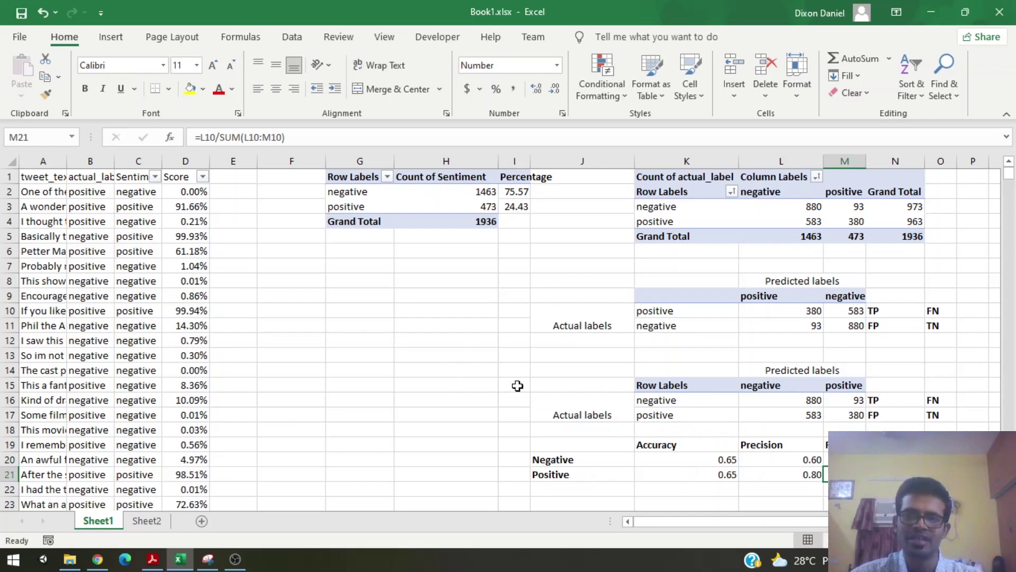
scroll(517, 386, down, 1)
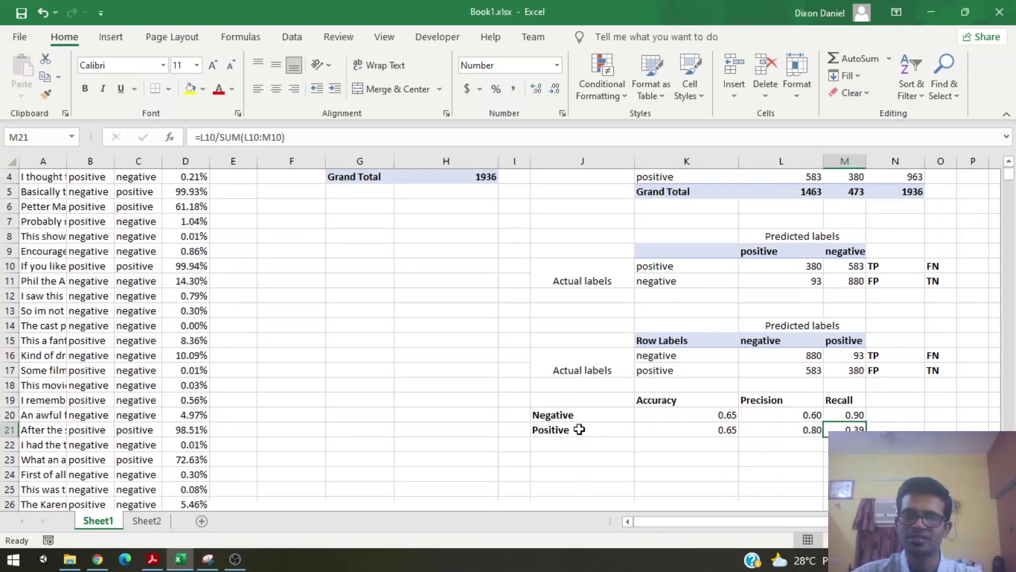
Step: Move the TextBlob classification report picture up beside the accuracy, precision and recall table, starting at row 12 from column A
scroll(373, 418, down, 6)
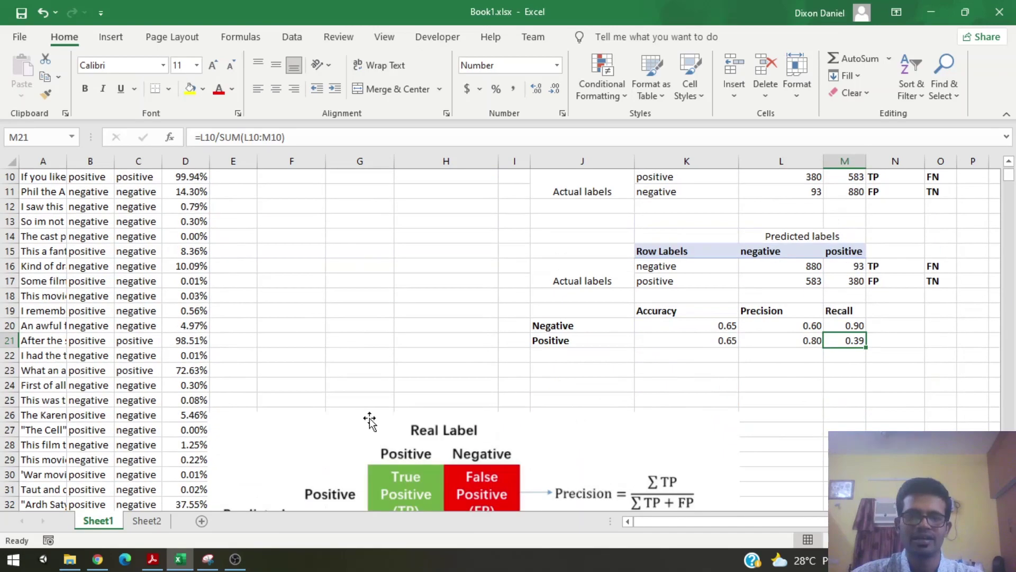
scroll(378, 418, down, 4)
drag(444, 428, 392, 290)
scroll(403, 403, up, 2)
drag(404, 403, 371, 276)
scroll(294, 406, up, 4)
drag(174, 432, 156, 236)
scroll(508, 471, up, 3)
drag(508, 472, 380, 356)
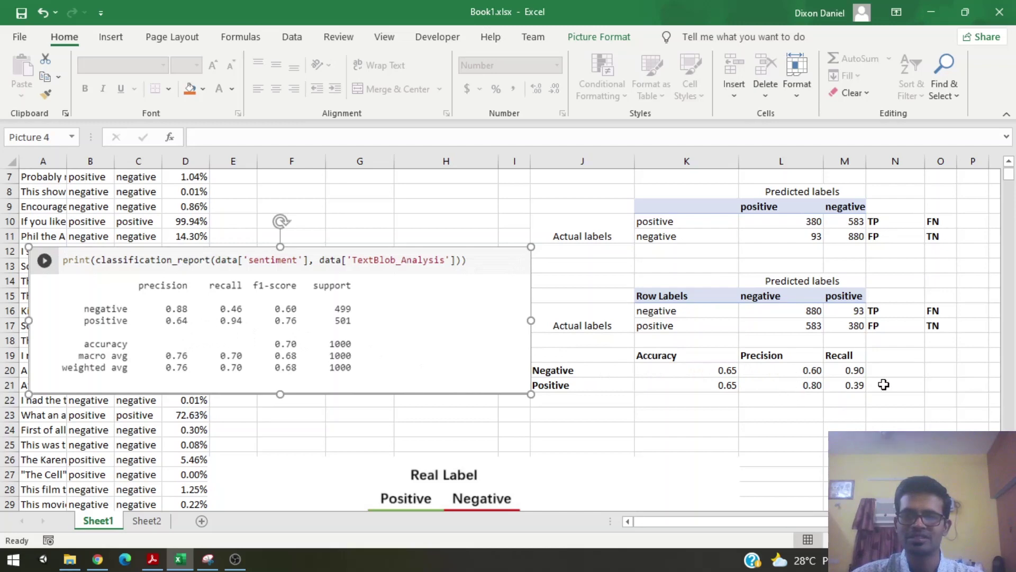
drag(341, 345, 329, 346)
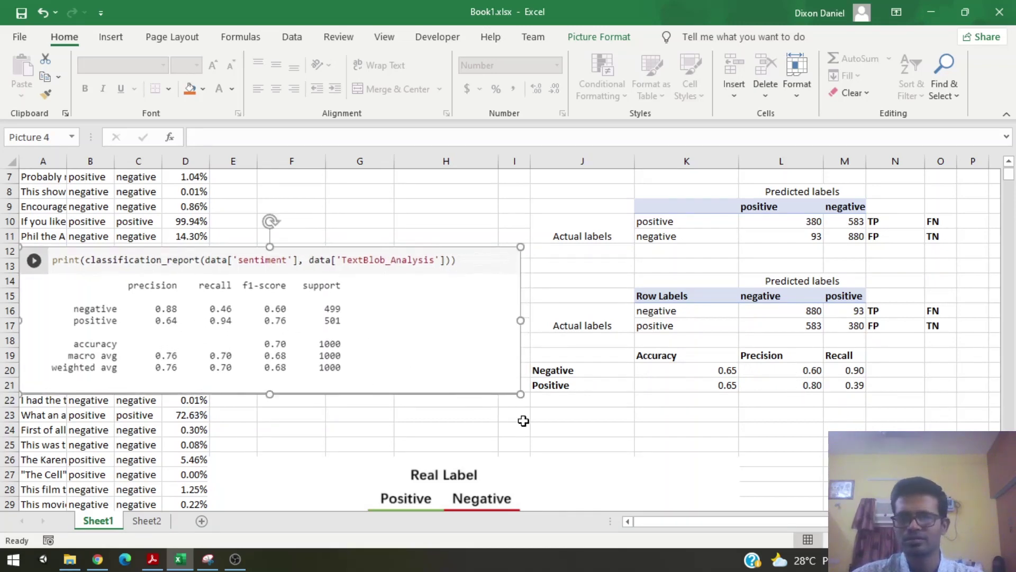
Step: Review the first review's text in A2, the second matrix's positive row and the actual label in B6 alongside the TextBlob report
scroll(527, 424, up, 1)
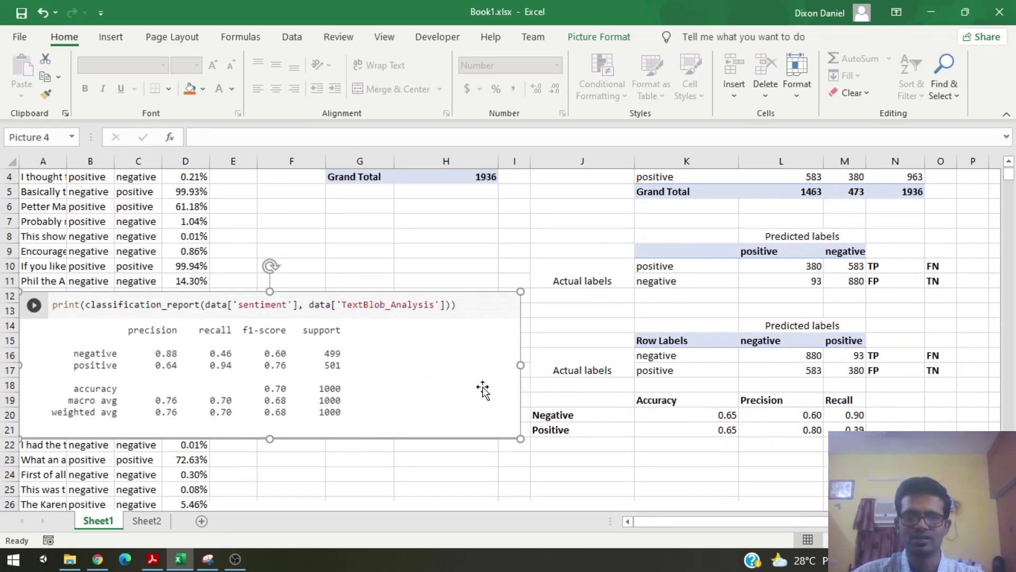
scroll(623, 444, up, 1)
scroll(622, 443, up, 1)
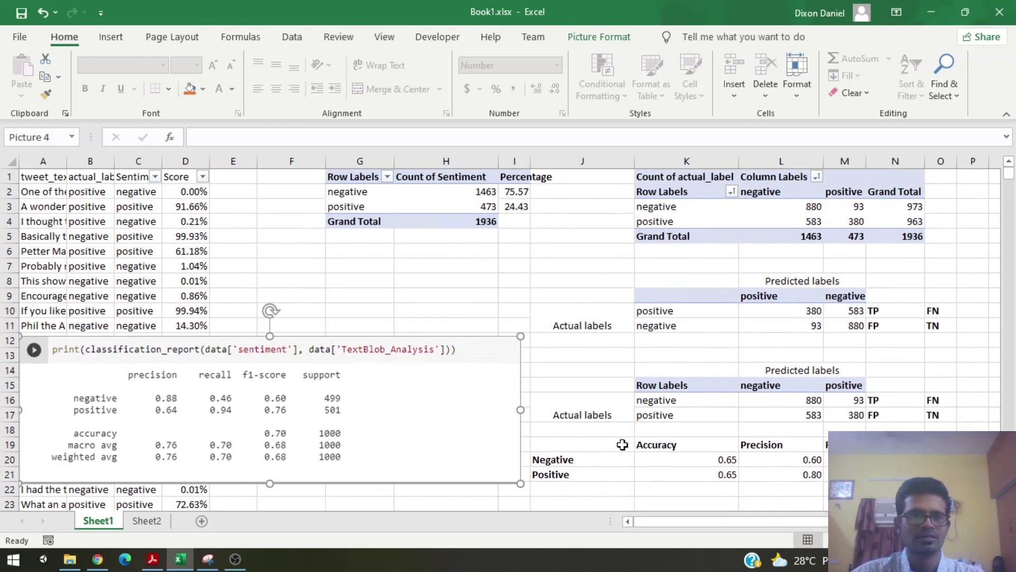
scroll(622, 443, down, 1)
scroll(623, 443, up, 1)
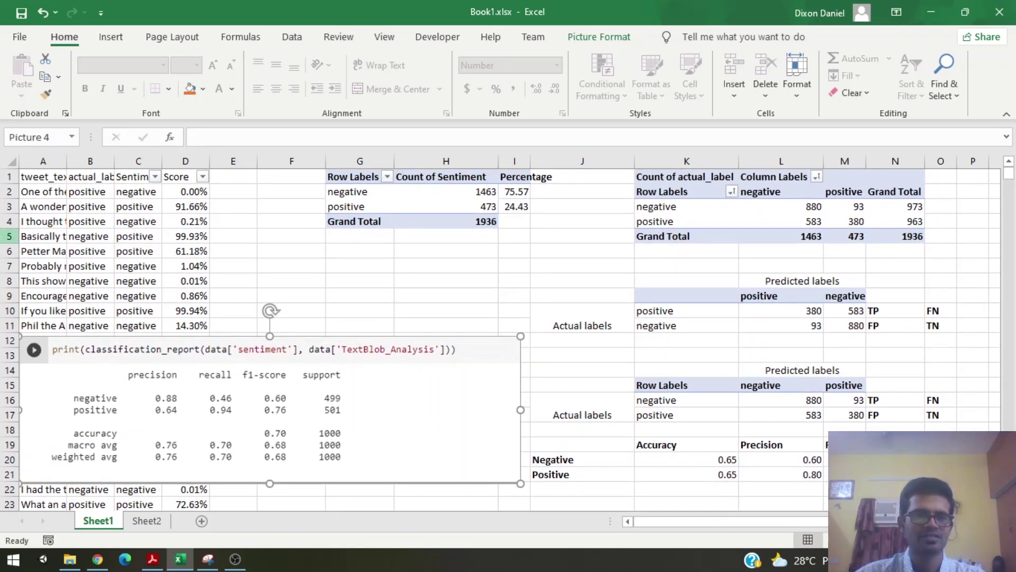
click(42, 194)
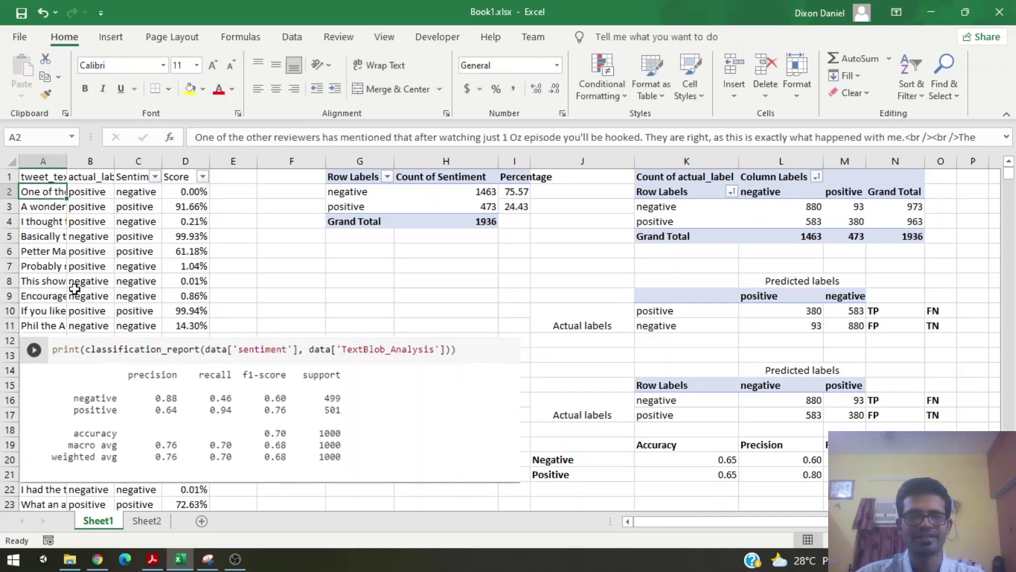
click(700, 417)
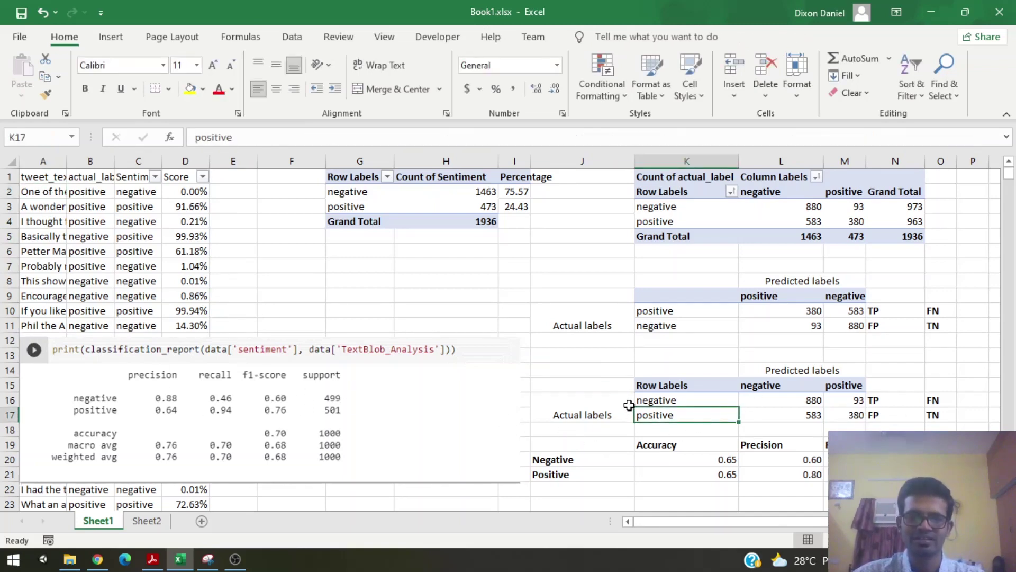
click(69, 253)
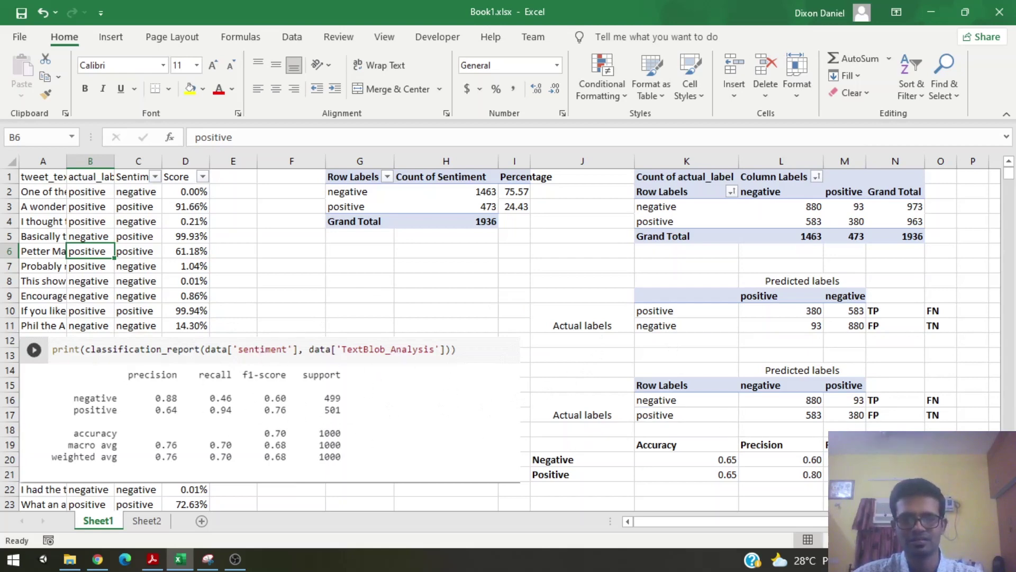
Step: Compare the TextBlob classification report with the Azure confusion matrix and metrics in J14:M21, including the Positive recall in M21
click(354, 396)
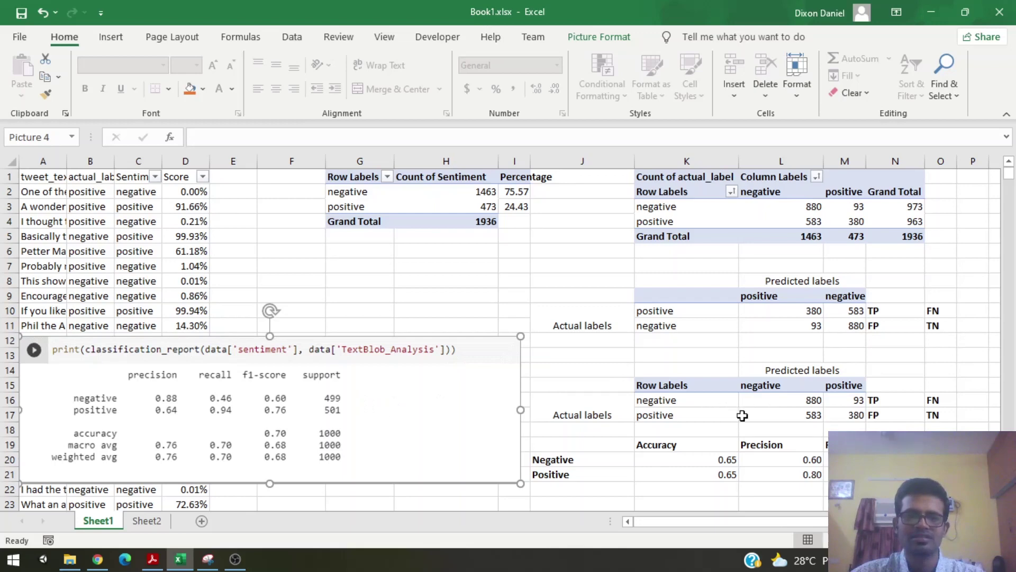
drag(845, 475, 617, 376)
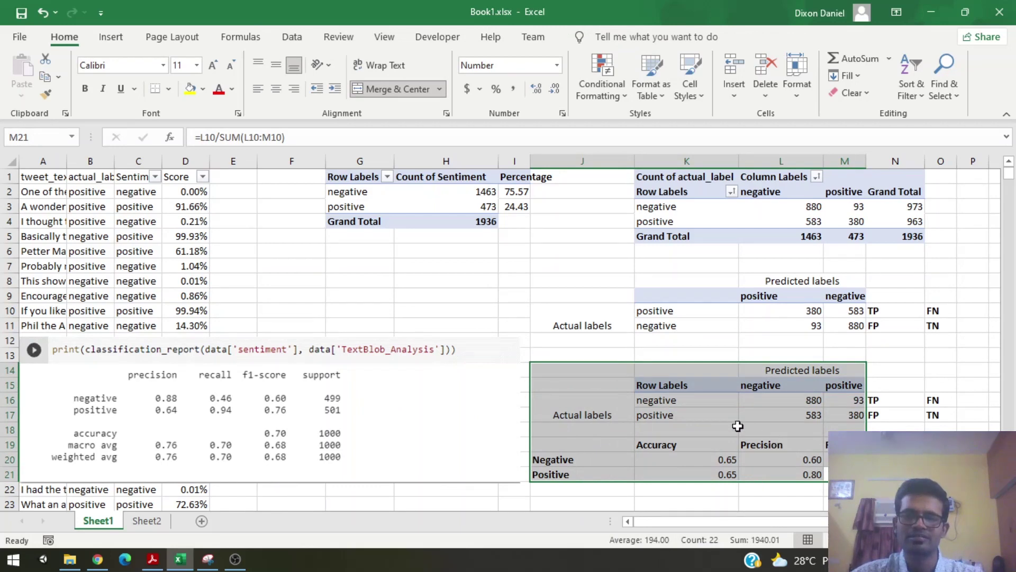
click(722, 418)
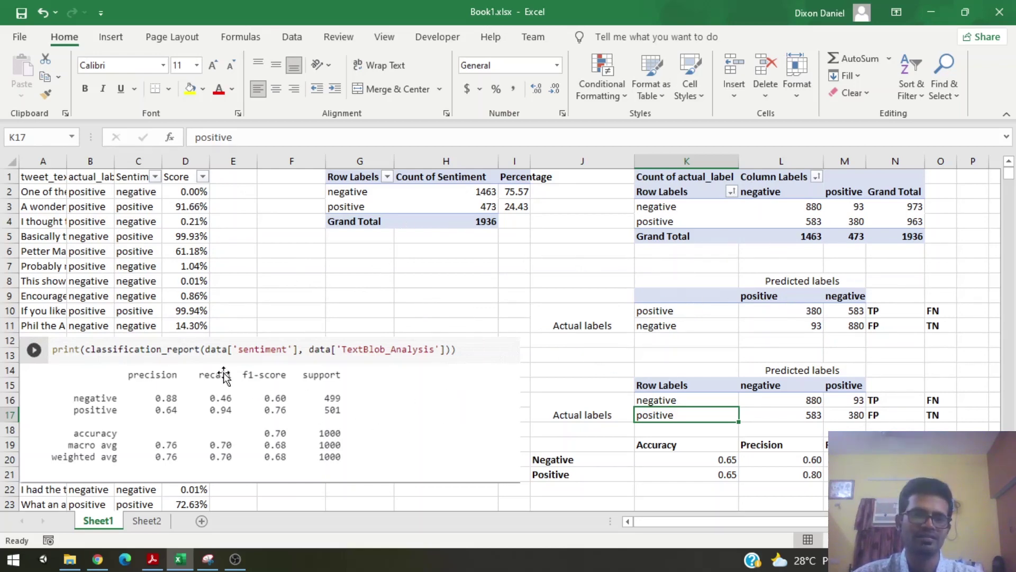
click(443, 403)
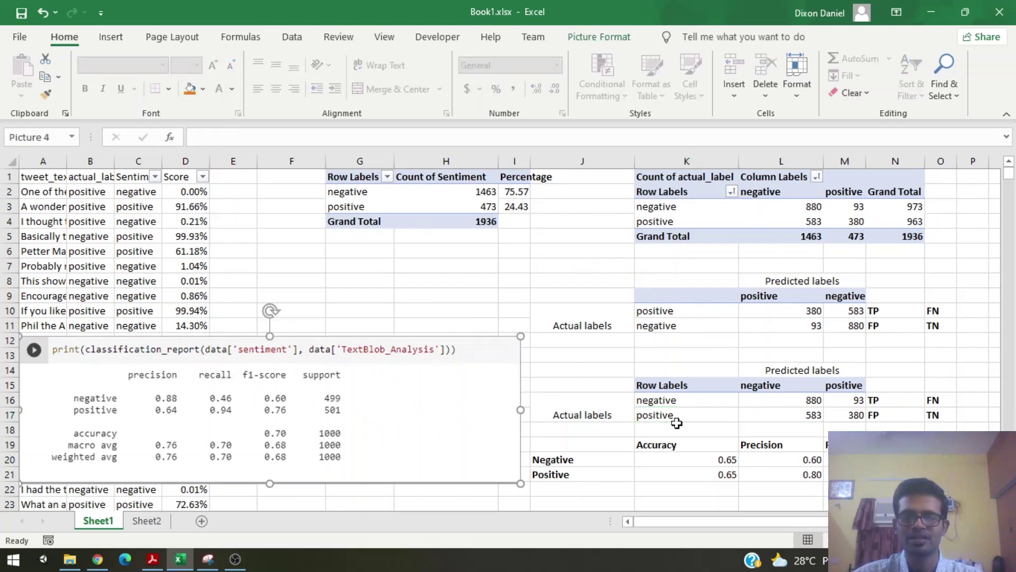
click(845, 474)
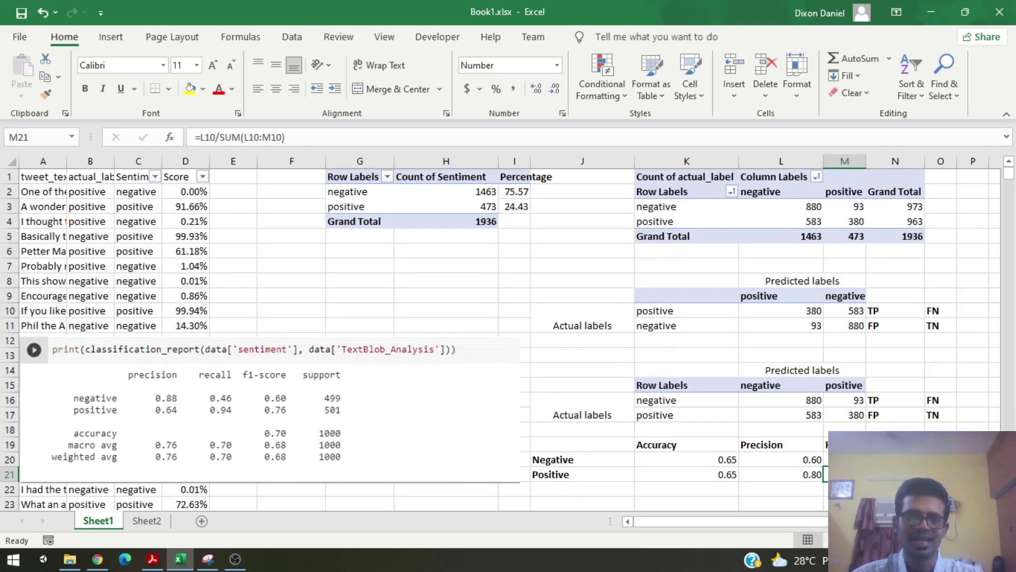
key(alt+Tab)
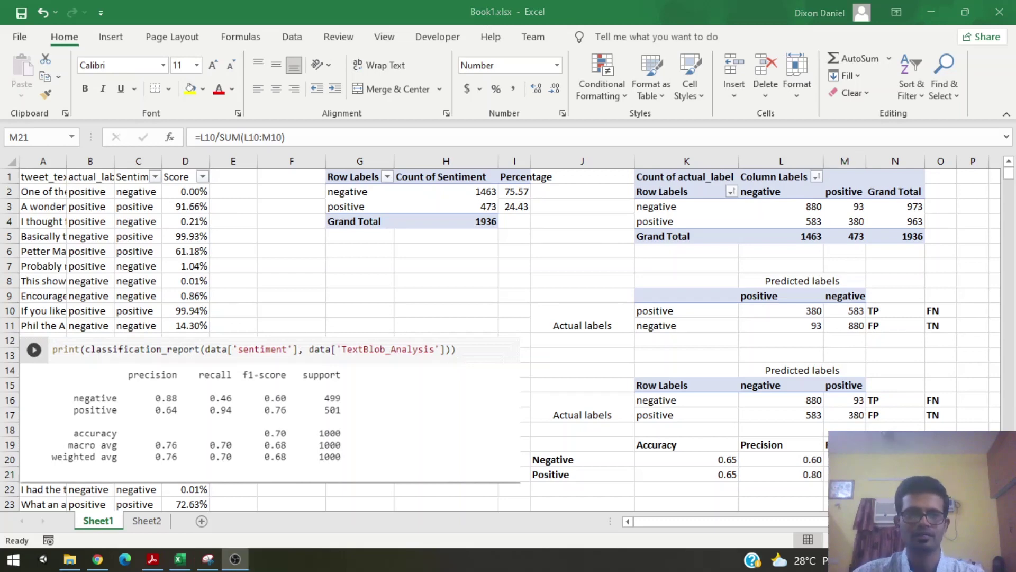